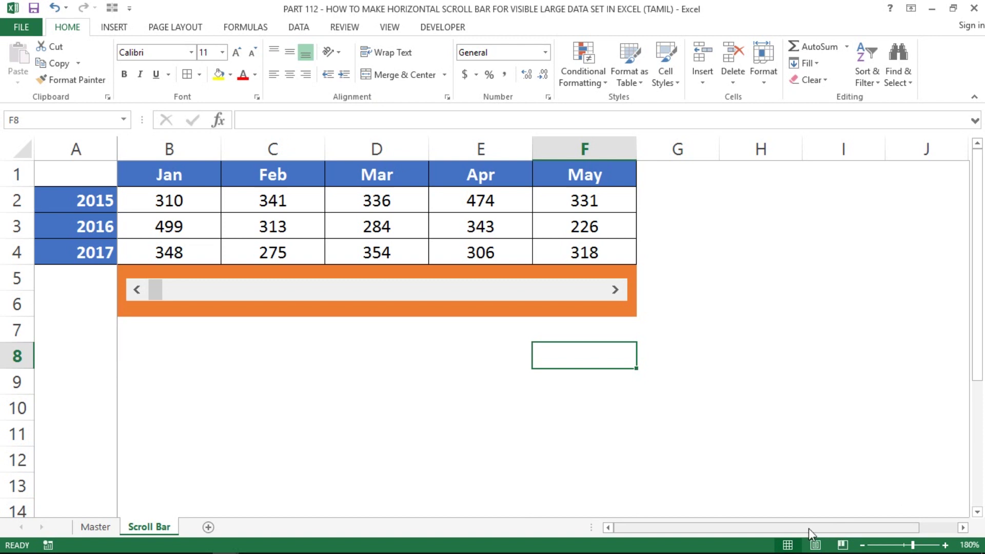
- Open the Master sheet and browse the month headers in row 1 toward the Dec2 columns
mouse_move(809, 528)
left_mouse_down()
mouse_move(836, 530)
mouse_move(817, 525)
left_mouse_up()
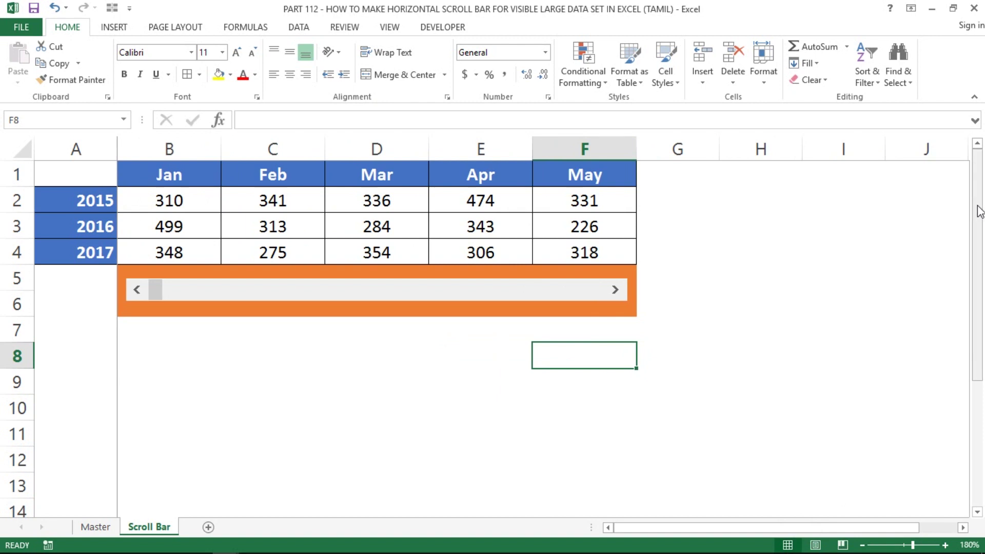
left_click_drag(978, 210, 981, 293)
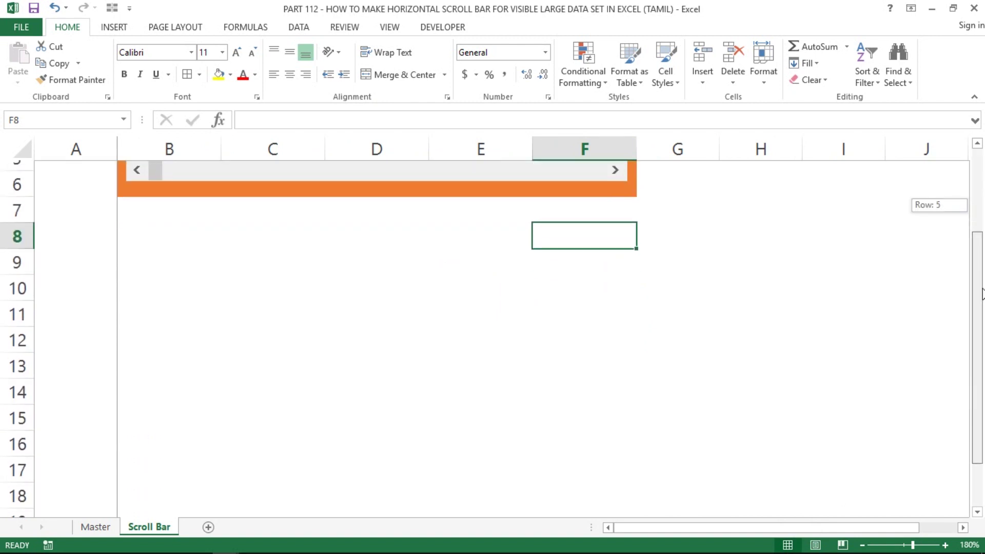
left_click_drag(981, 294, 976, 184)
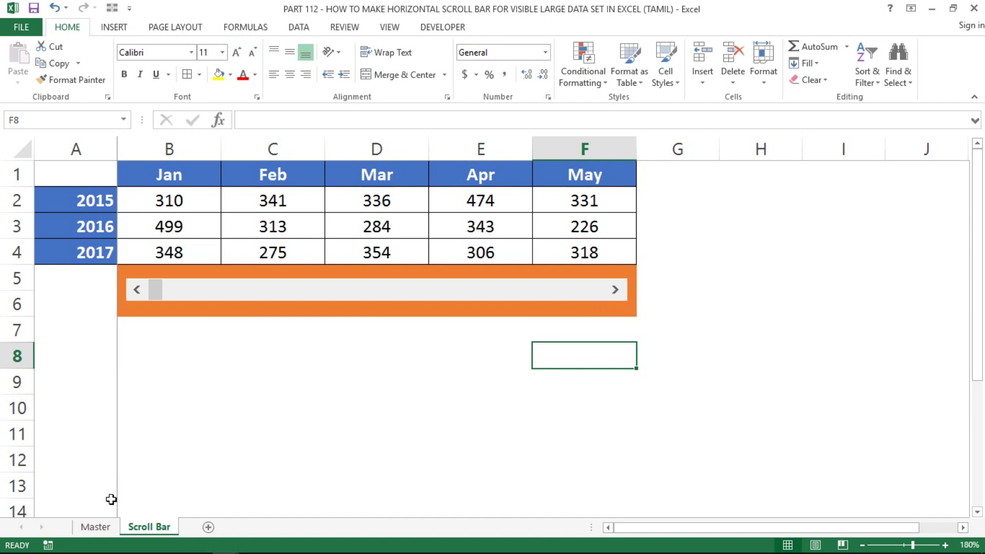
left_click(94, 525)
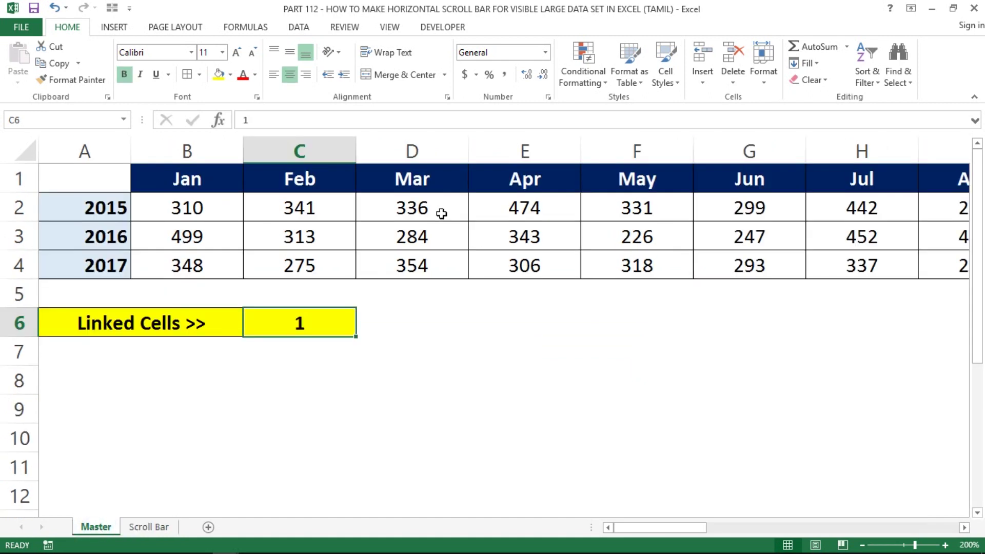
left_click(128, 182)
key("Right")
key("Right")
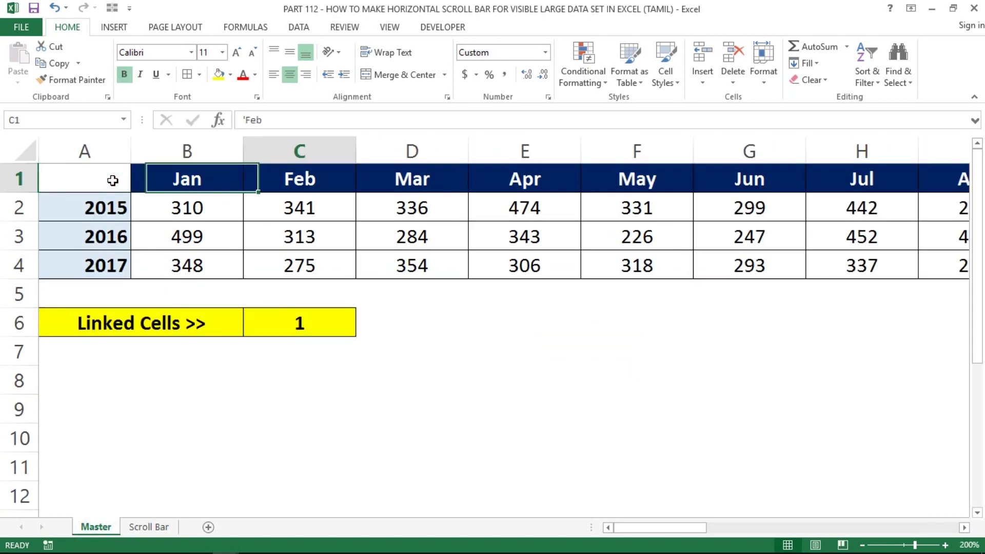
key("Right")
key("Right")
key("Right")
key("Right")
key("Right")
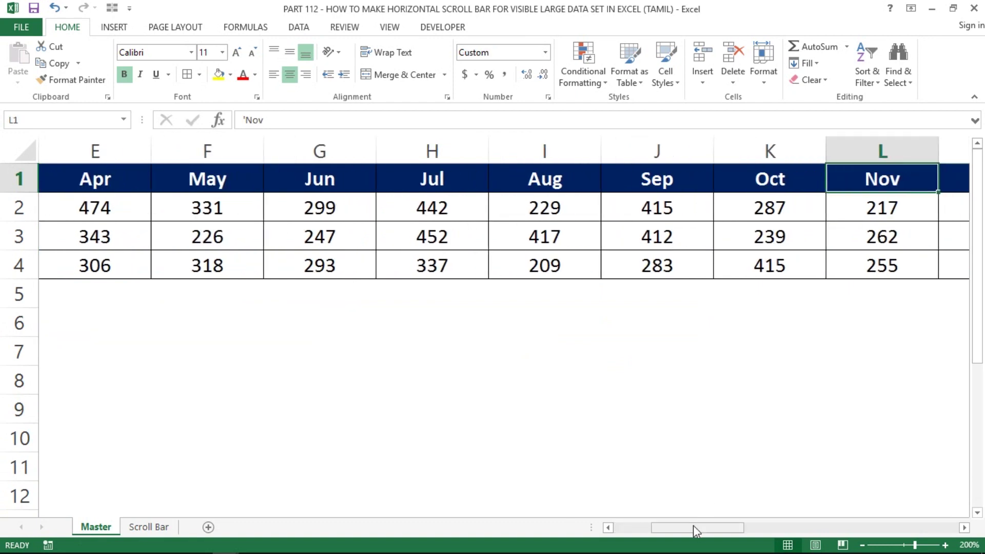
mouse_move(693, 525)
left_mouse_down()
mouse_move(843, 523)
mouse_move(932, 498)
left_mouse_up()
- Check the Dec2 value in AK2, then jump between the ends of the header row
left_click(923, 208)
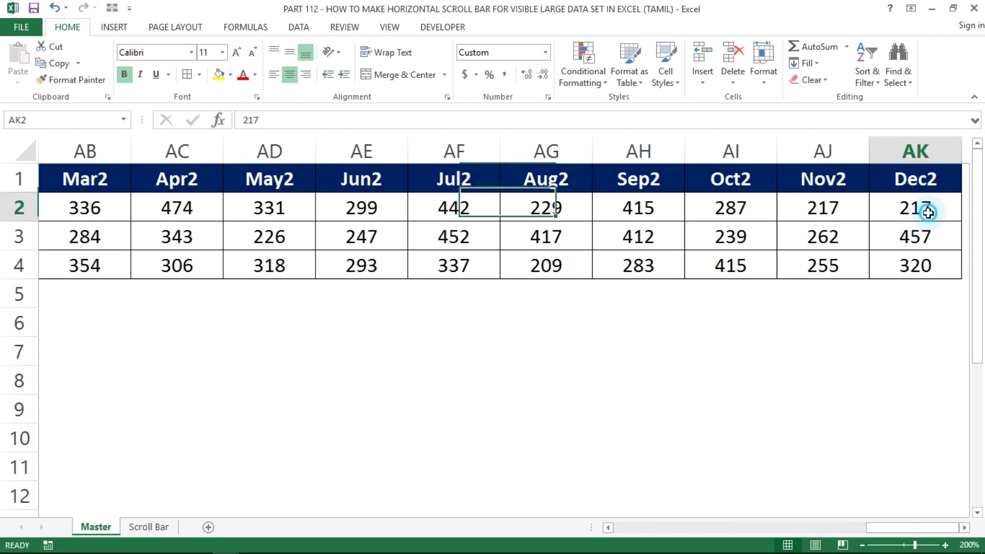
key("Right")
key("Left")
key("Left")
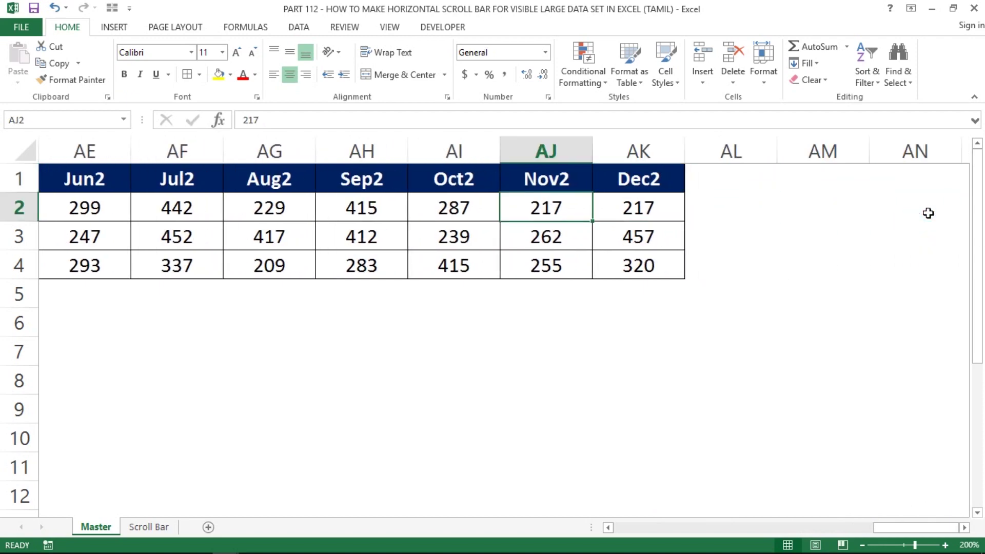
key("Up")
key("Home")
key("Right")
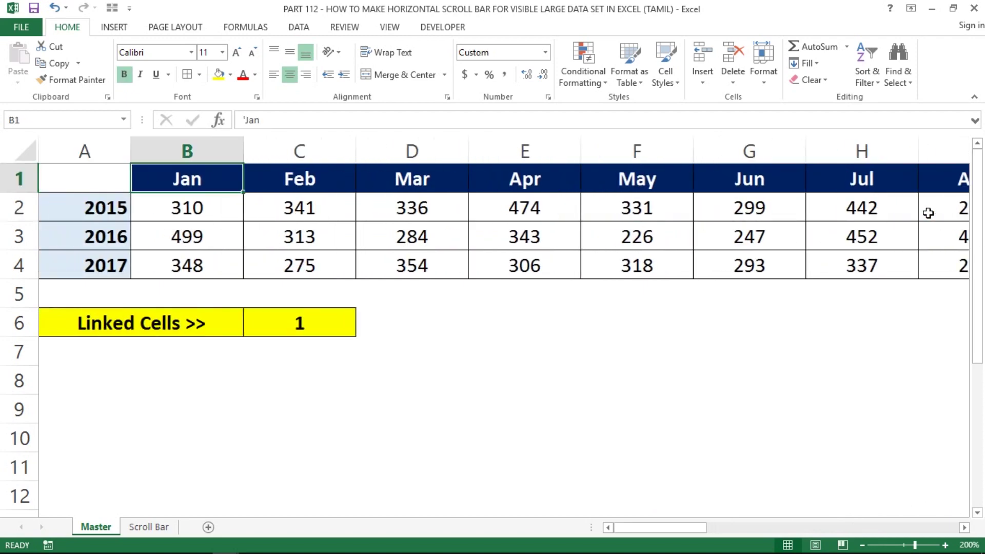
key("ctrl+Right")
key("Home")
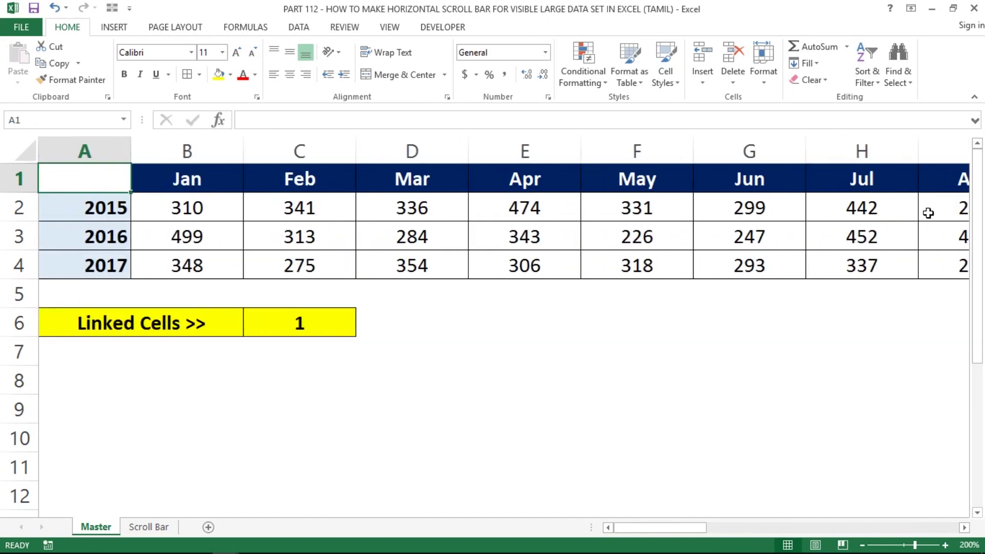
- Review the Jan values and headers through Oct, then return to A1 and the Scroll Bar sheet
key("Right")
key("Down")
key("Down")
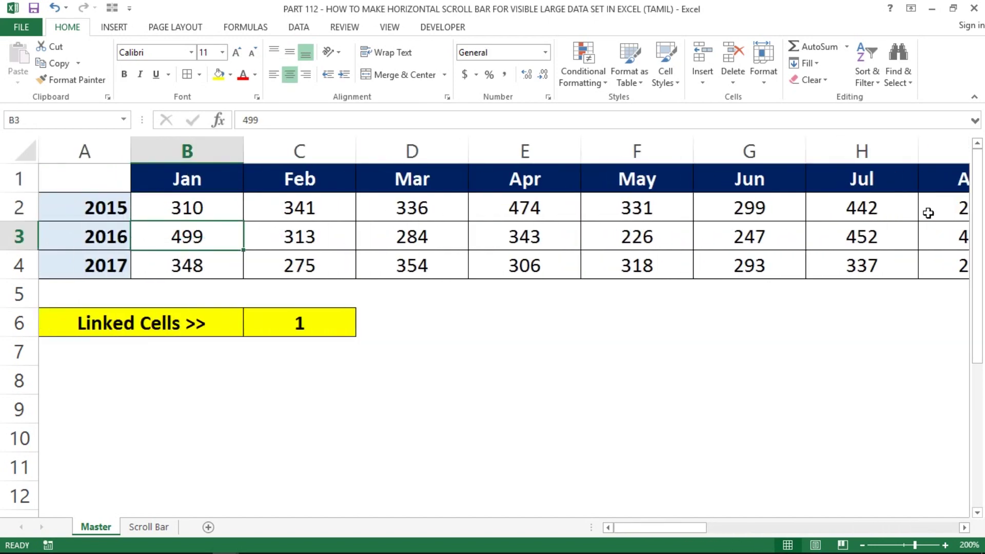
key("Up")
key("Up")
key("Right")
key("Right")
key("Right")
key("Right")
key("Right")
key("Right")
key("Right")
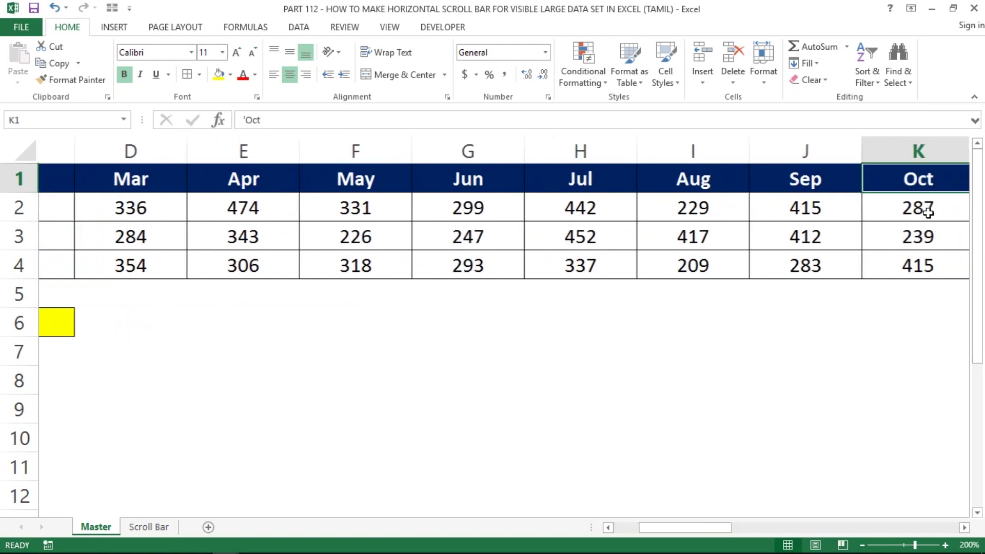
key("Right")
key("Right")
key("Right")
key("Right")
key("Right")
key("Right")
key("Right")
key("Right")
key("Right")
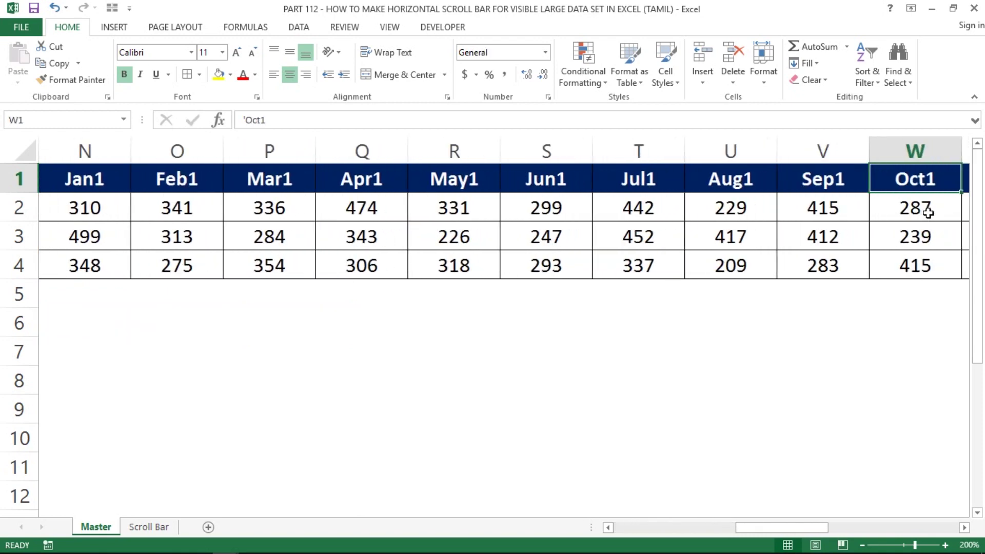
key("ctrl+Home")
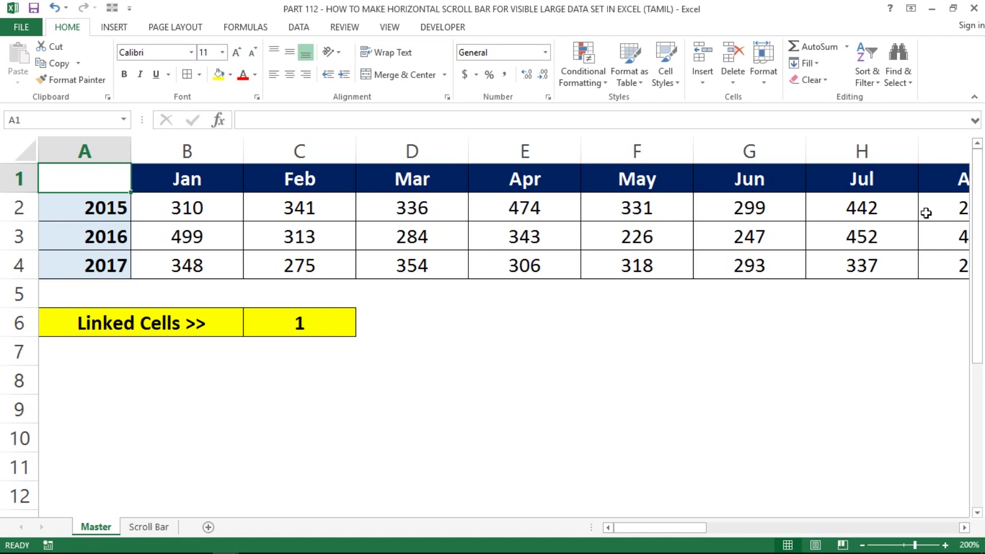
left_click(140, 528)
- Scroll the table forward to Aug2–Dec2 with the scroll bar, then back to Jan–May
left_click(371, 331)
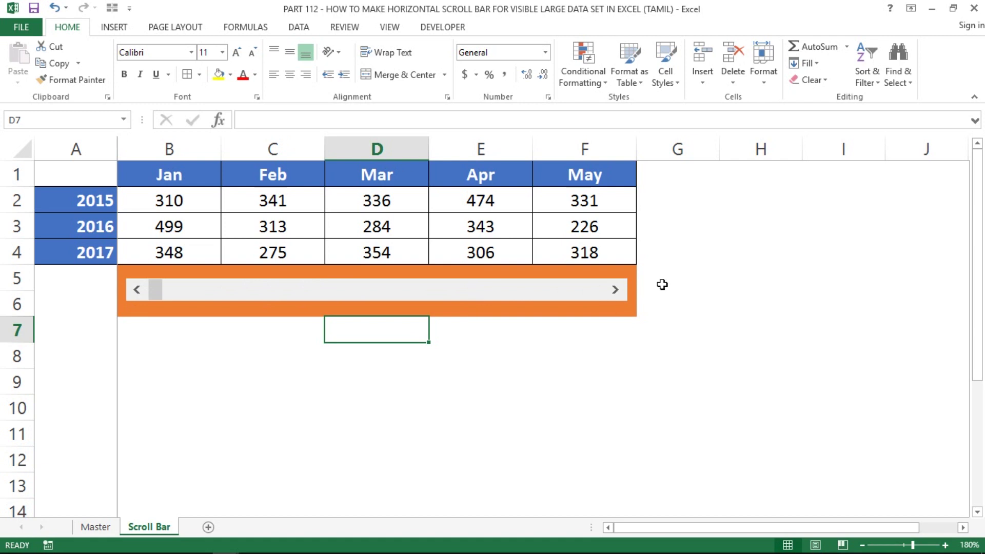
left_click(616, 290)
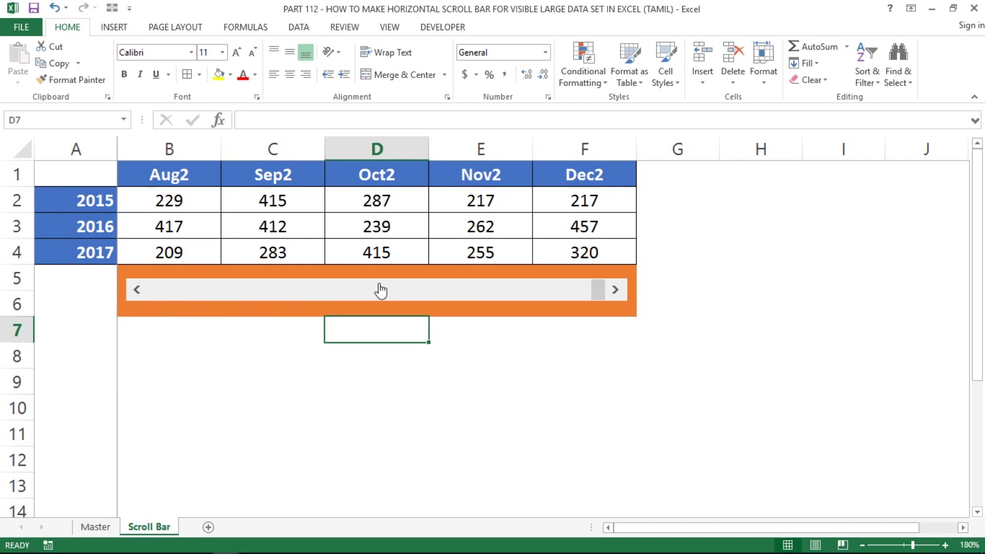
left_click(138, 291)
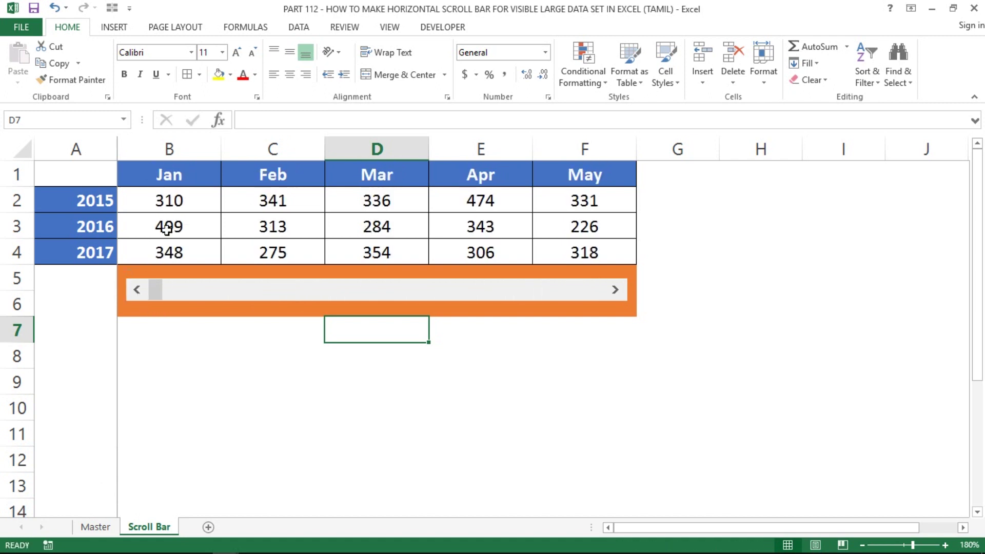
- Inspect B2's OFFSET formula, select the Jan values B2:B4, and return to Master
left_click(184, 206)
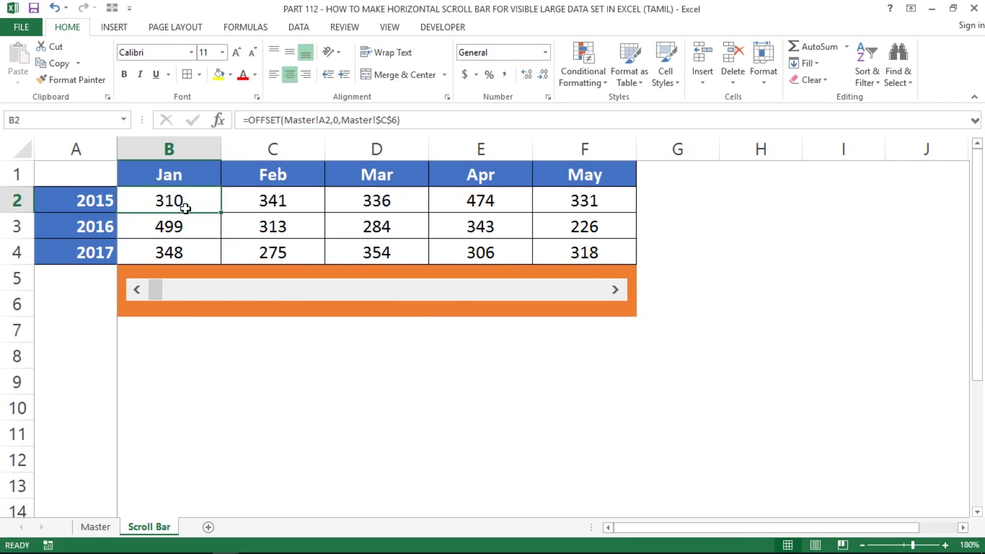
left_click_drag(185, 208, 182, 254)
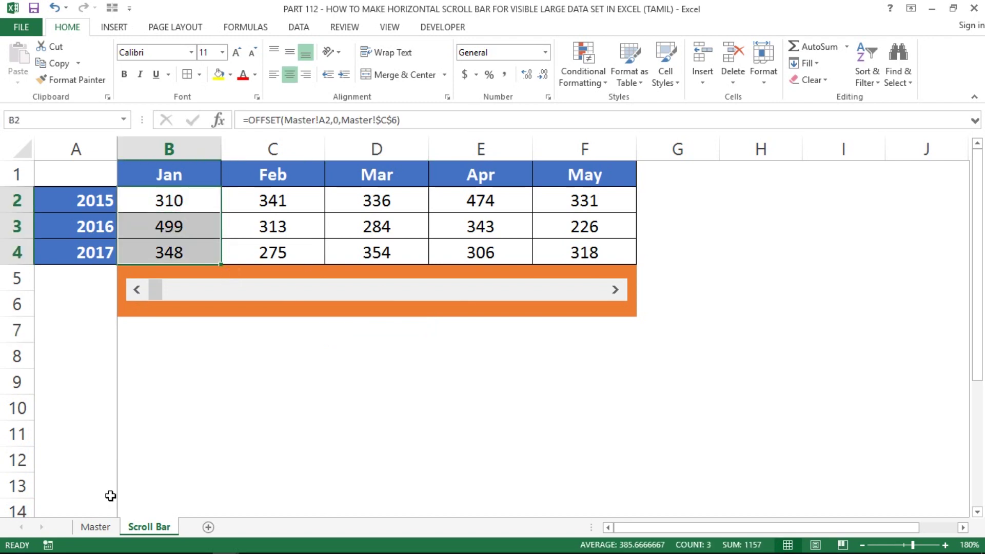
left_click(99, 523)
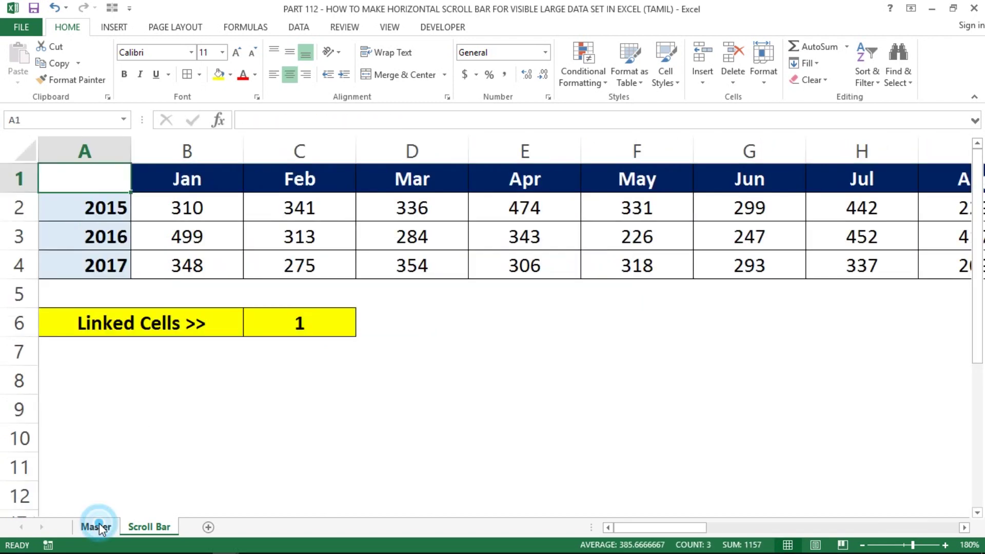
- On Master, select the Jan values from B2, then the Dec2 values AK2:AK4
left_click(157, 210)
key("shift+Down")
key("shift+Down")
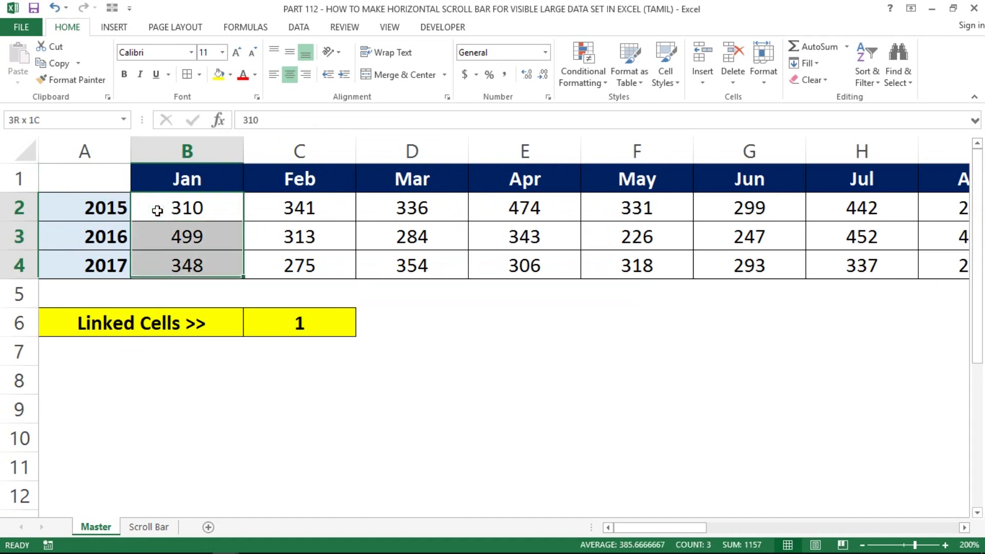
key("Right")
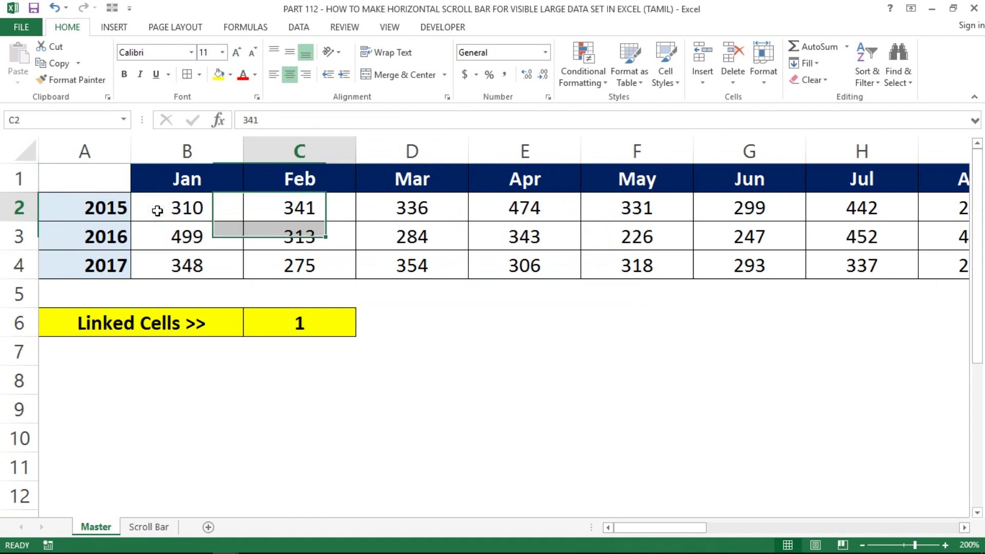
key("Left")
key("ctrl+Right")
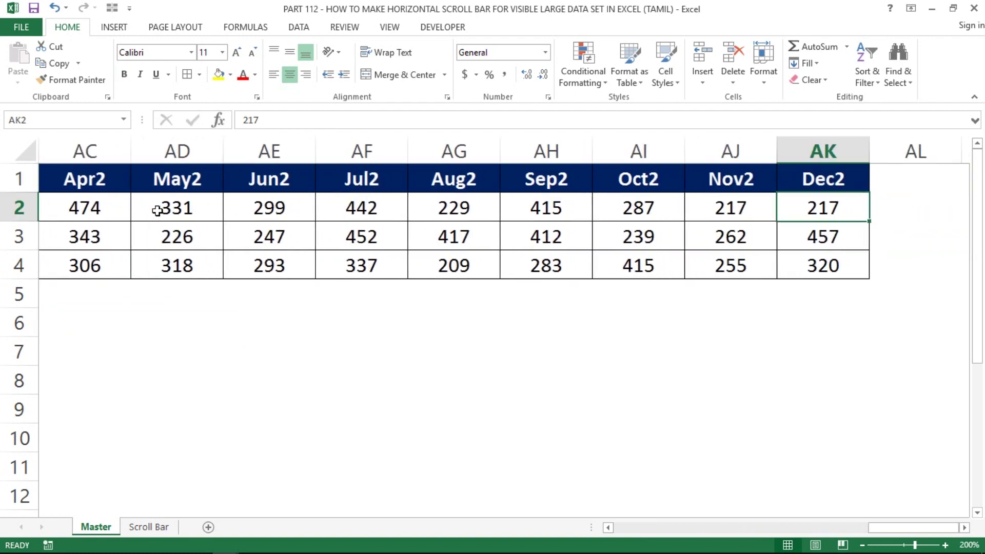
key("ctrl+shift+Down")
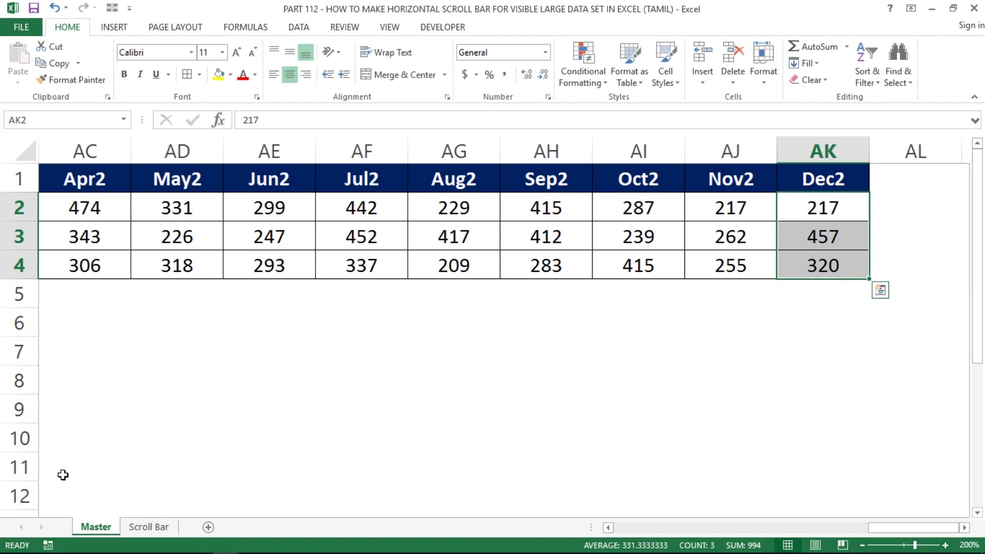
- On the Scroll Bar sheet, scroll the table through to Aug2–Dec2 and back to Jan–May
left_click(143, 527)
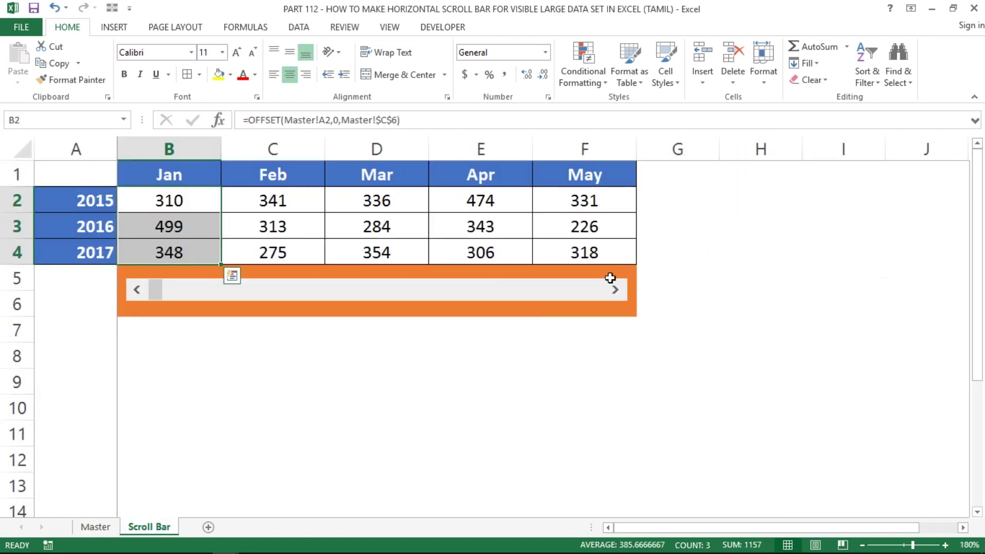
left_click(667, 295)
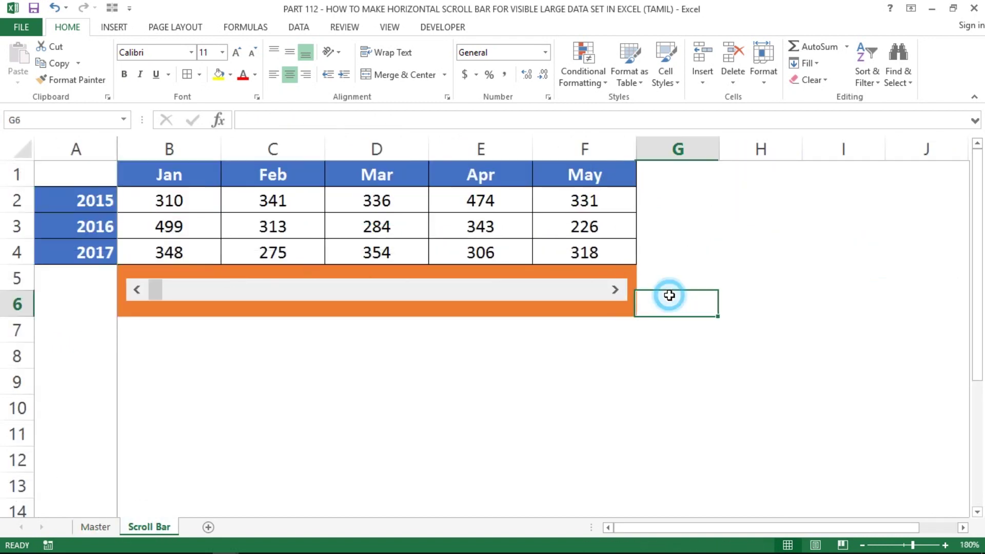
left_click(615, 290)
left_click_drag(617, 297, 618, 302)
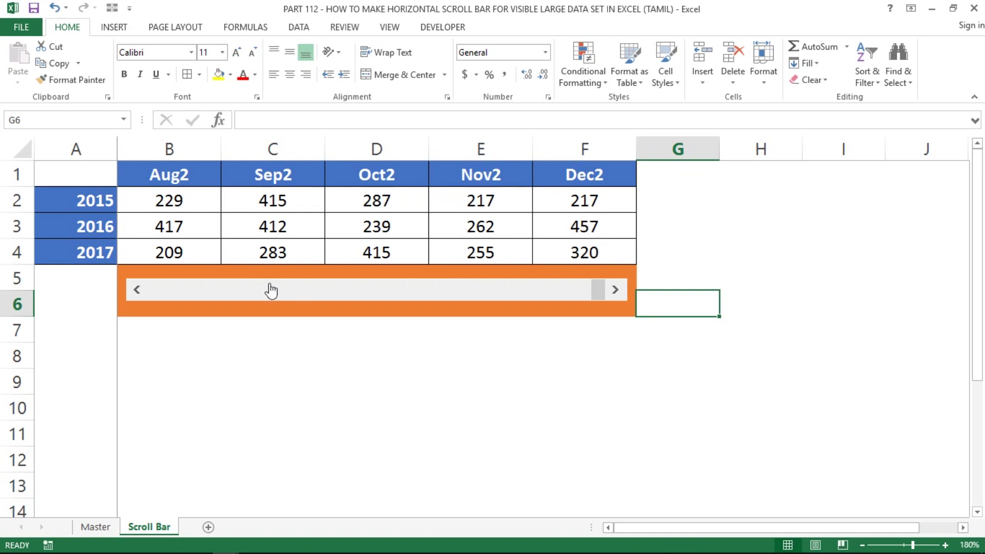
left_click(136, 290)
left_click_drag(136, 294, 138, 300)
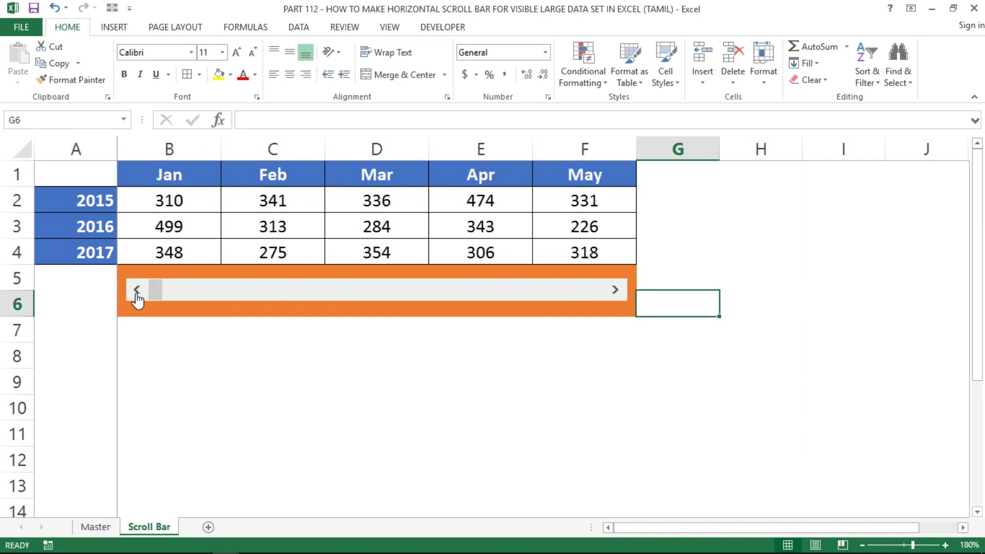
- Inspect B2's OFFSET formula and select the month values B2:F4
left_click(155, 204)
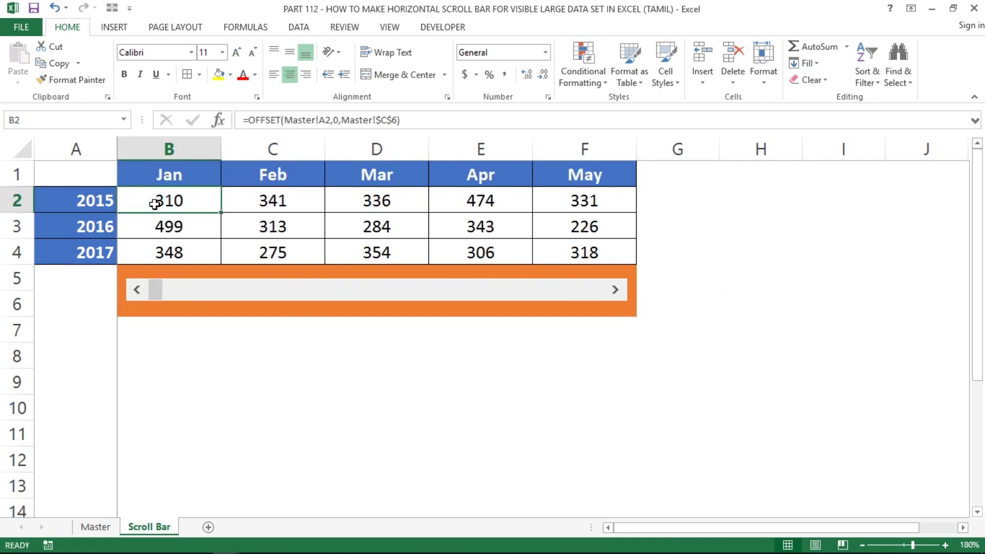
key("shift+Right")
key("shift+Right")
key("shift+Right")
key("shift+Right")
key("shift+Down")
key("shift+Down")
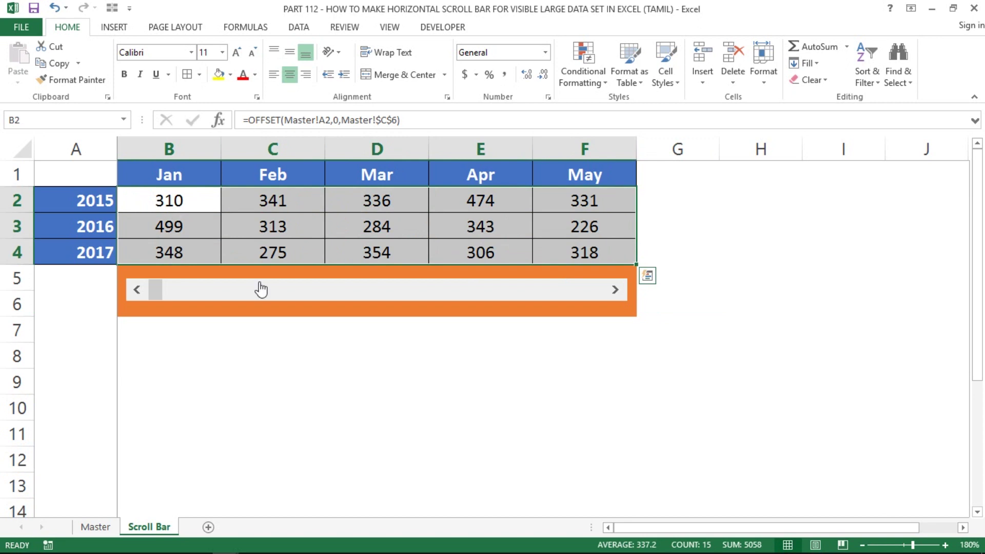
left_click(279, 382)
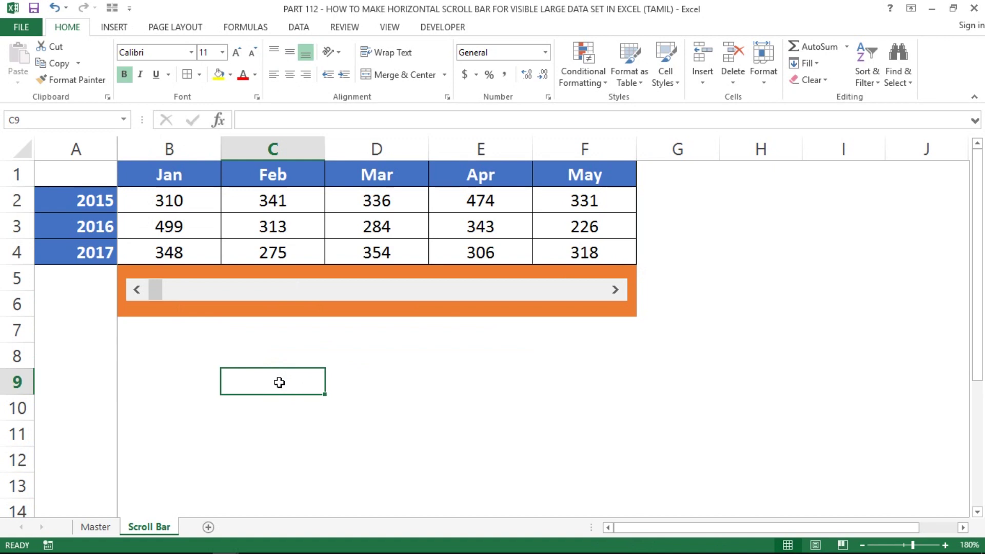
- In the other workbook, inspect B9's formula and select the date and sales data block
key("alt+Tab")
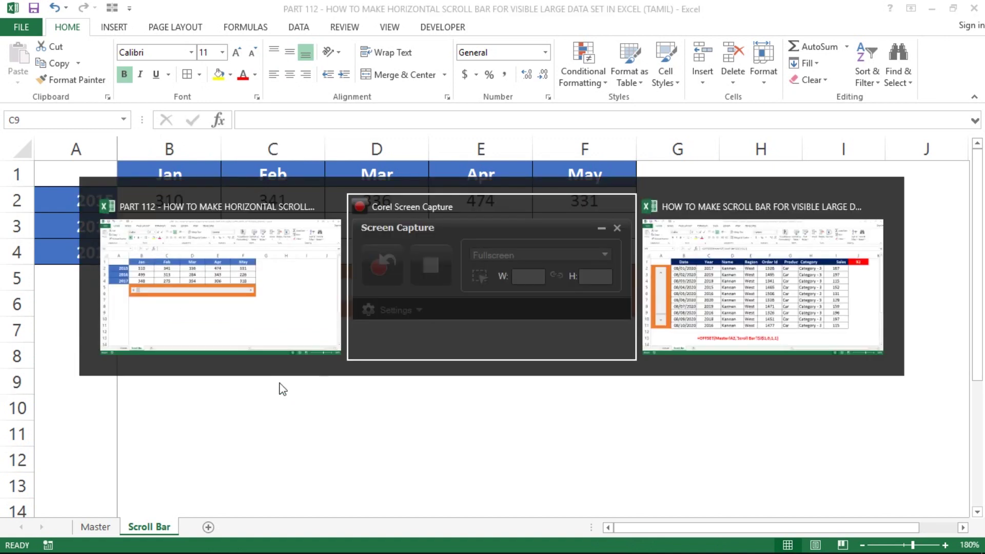
key("alt+Tab")
left_click(208, 377)
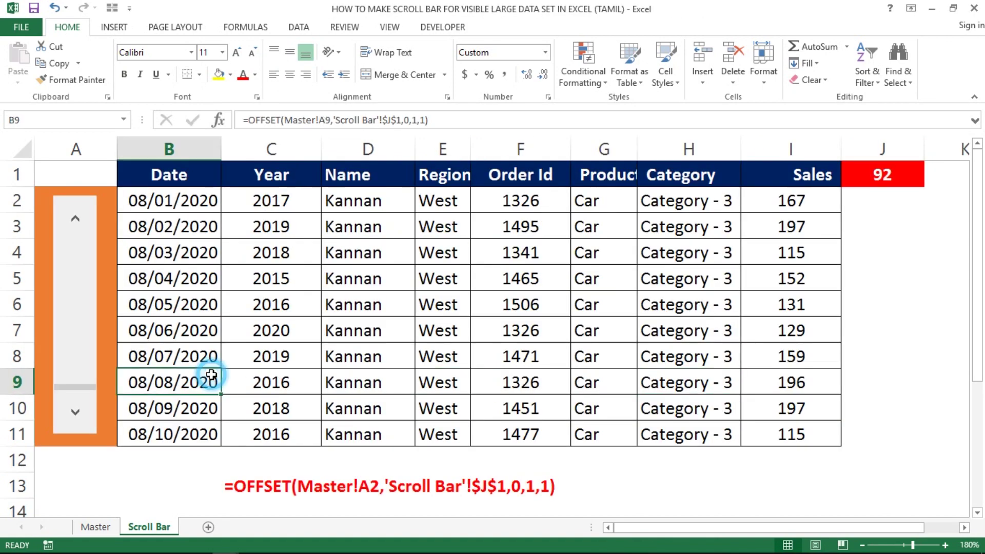
left_click(385, 309)
key("ctrl+Up")
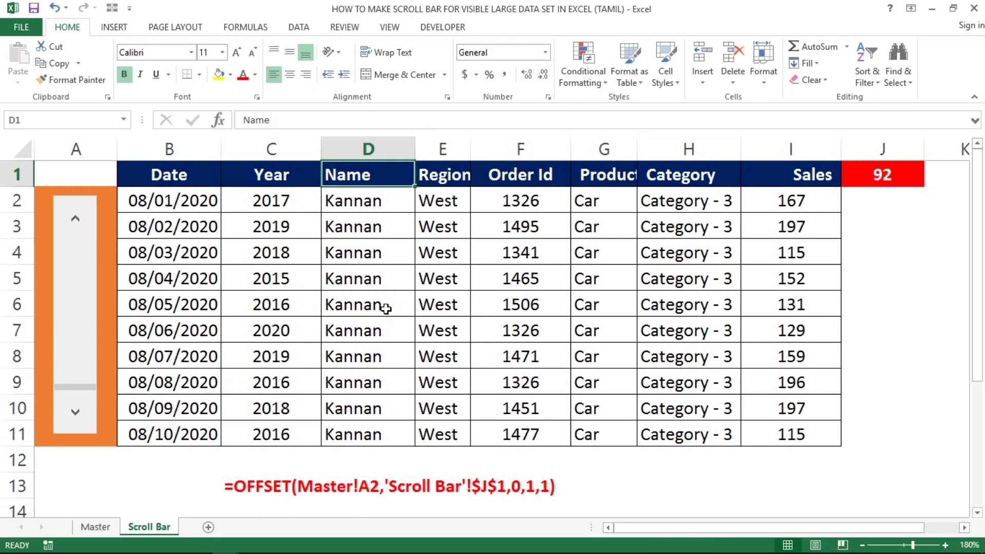
key("Left")
key("Left")
key("Down")
key("ctrl+shift+Down")
key("ctrl+shift+Right")
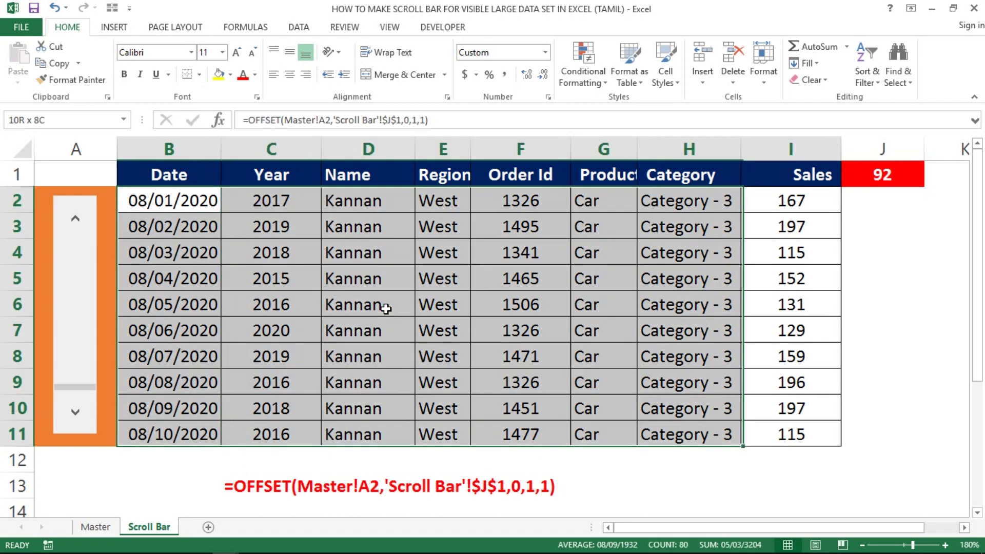
left_click(359, 318)
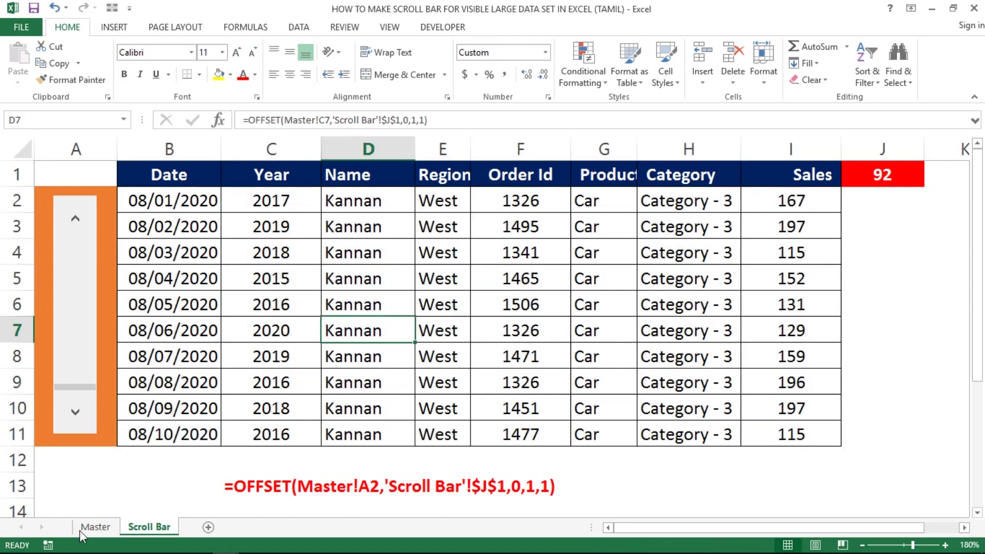
- On its Master sheet, check the Date column's extent and the last record in row 103
left_click(95, 526)
left_click(248, 359)
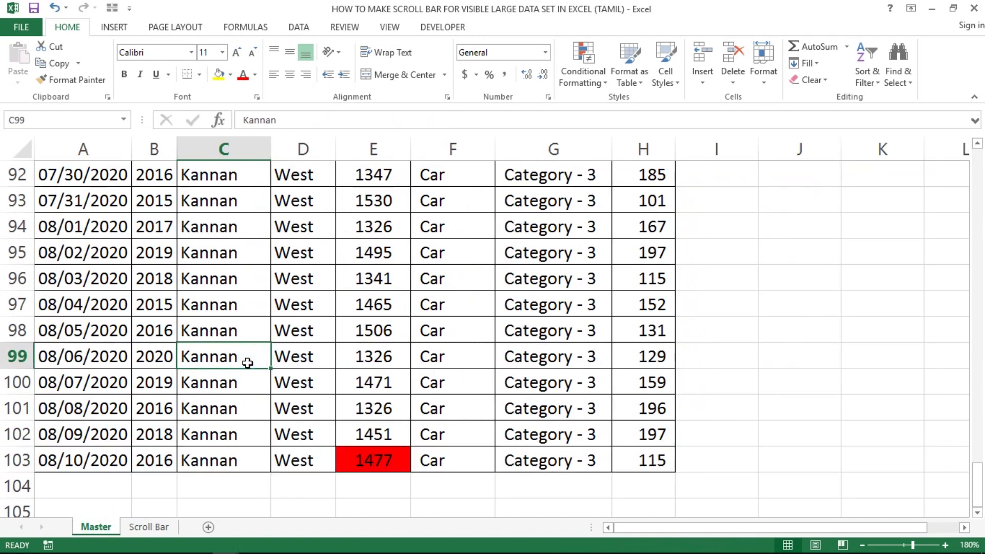
key("ctrl+Up")
key("Left")
key("Left")
key("Down")
key("ctrl+shift+Down")
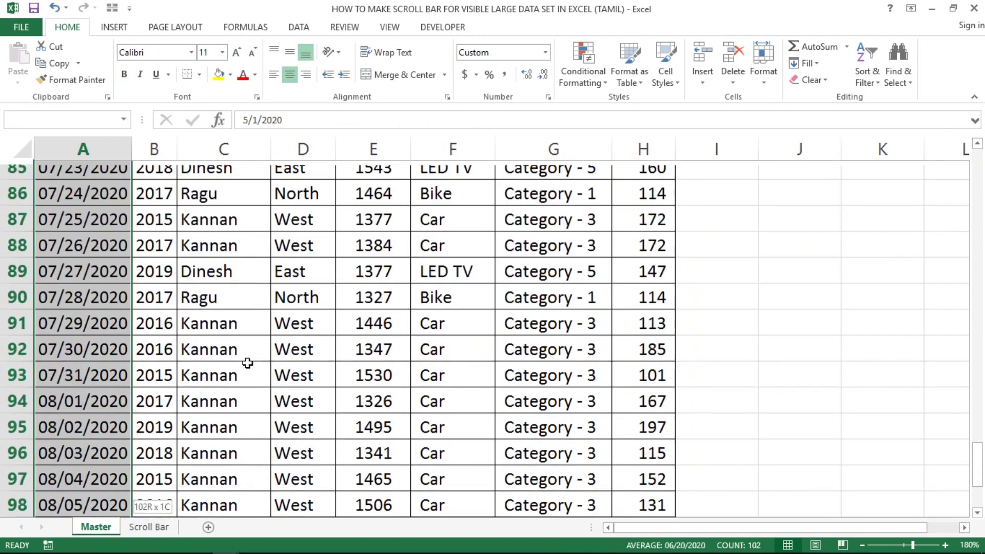
key("shift+Down")
key("shift+Down")
key("shift+Up")
key("shift+Up")
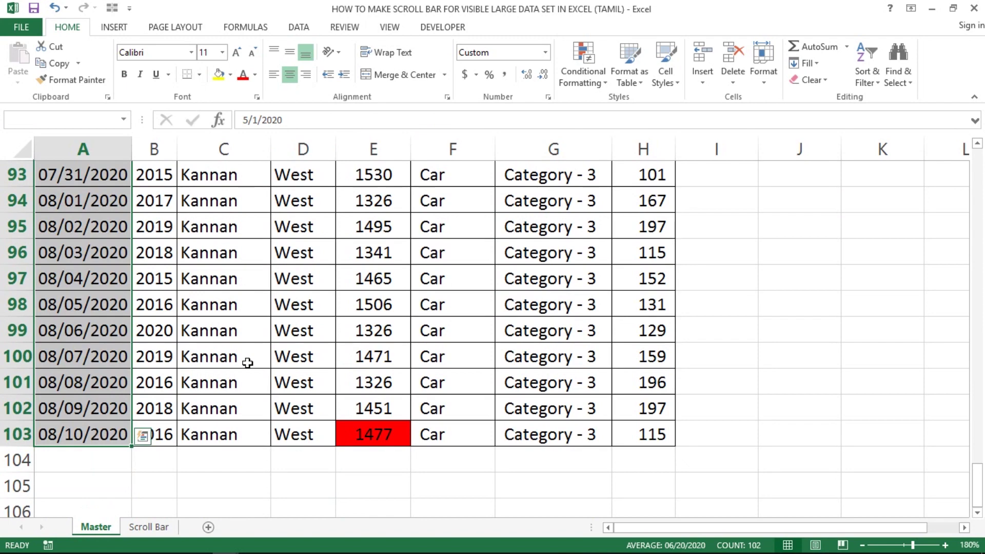
key("Left")
key("ctrl+Down")
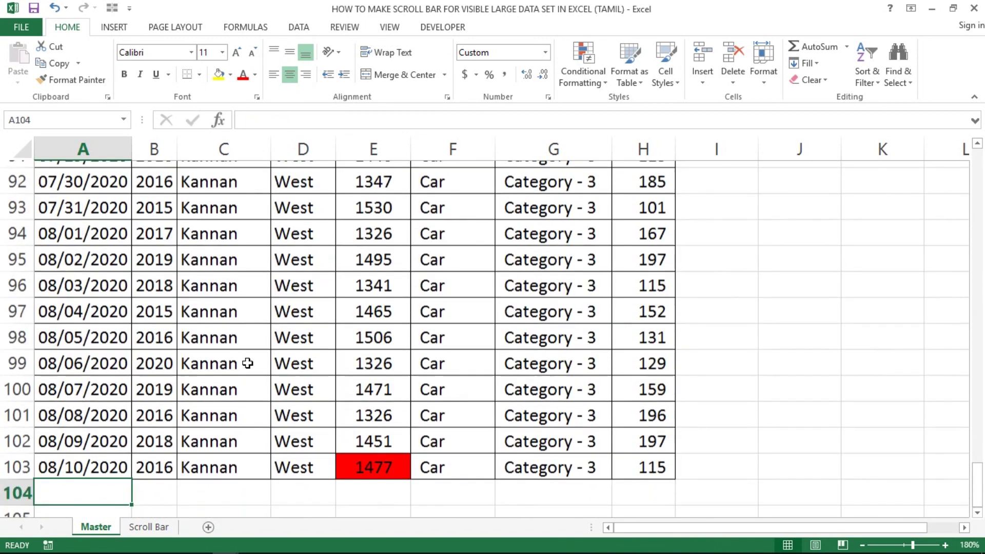
key("shift+space")
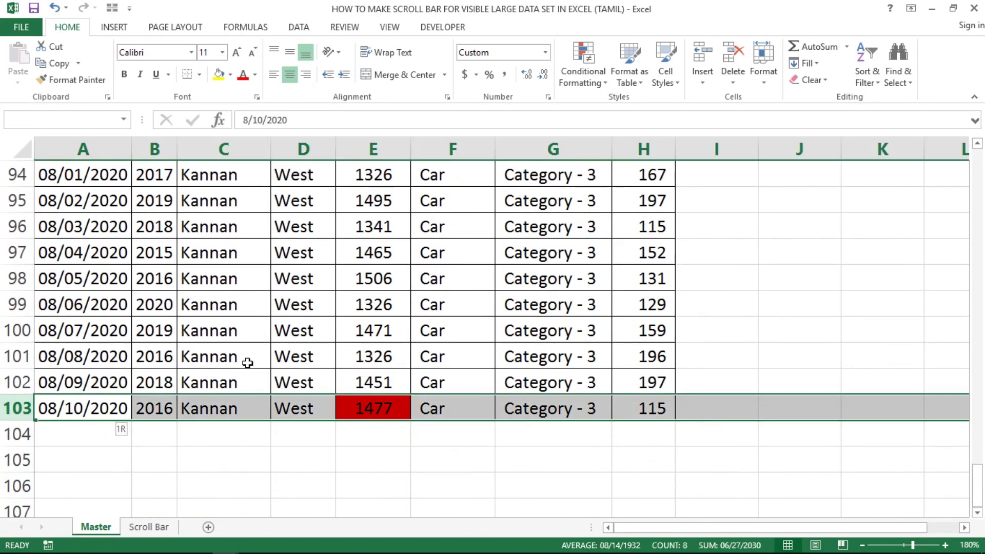
key("ctrl+Up")
key("Down")
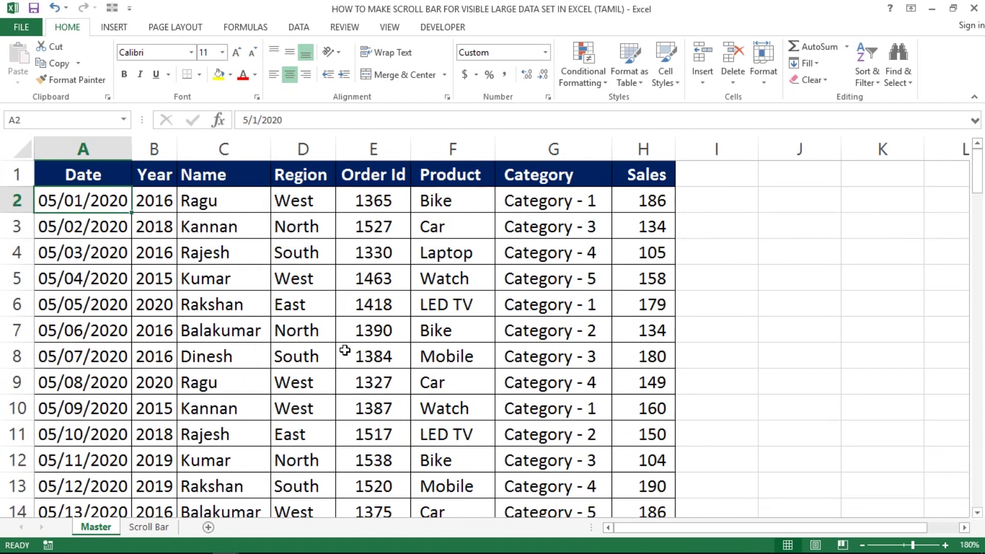
- On the Scroll Bar sheet, step the sales table back to 05/01/2020, then inspect B6's formula
left_click(139, 527)
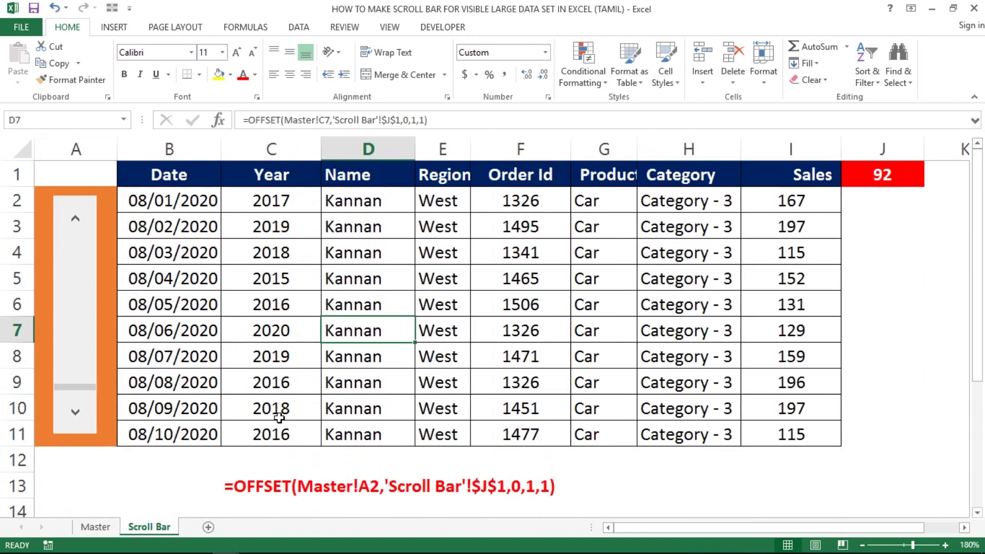
left_click(74, 218)
left_click(72, 218)
left_click(73, 218)
left_click(73, 218)
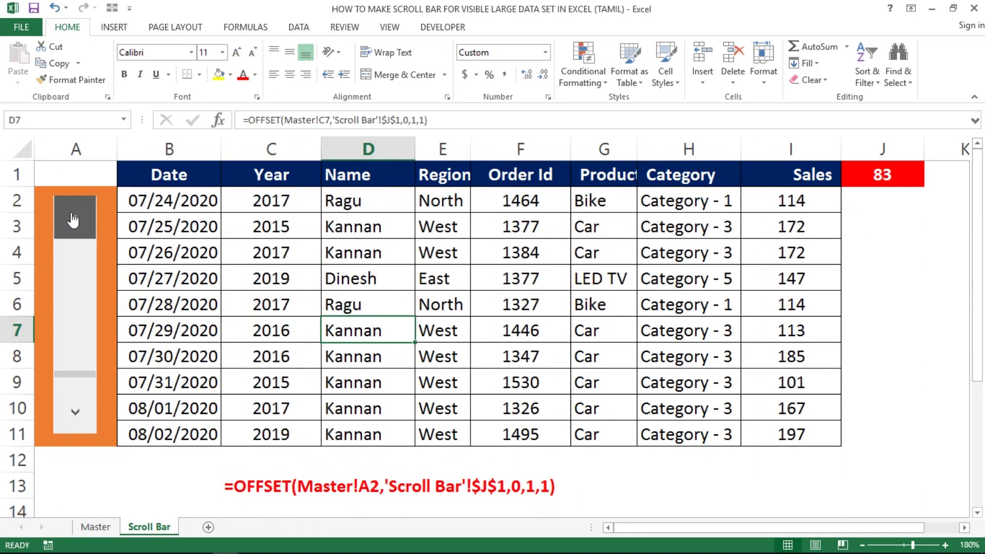
left_click(72, 218)
left_click(72, 218)
left_click(74, 218)
left_click(75, 216)
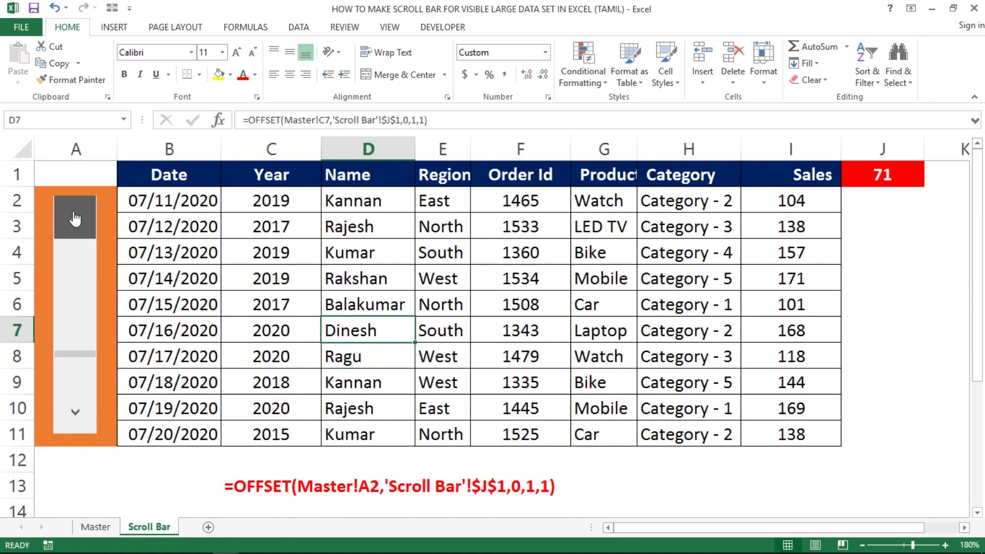
left_click(76, 216)
left_click(76, 216)
left_click(76, 215)
left_click(77, 213)
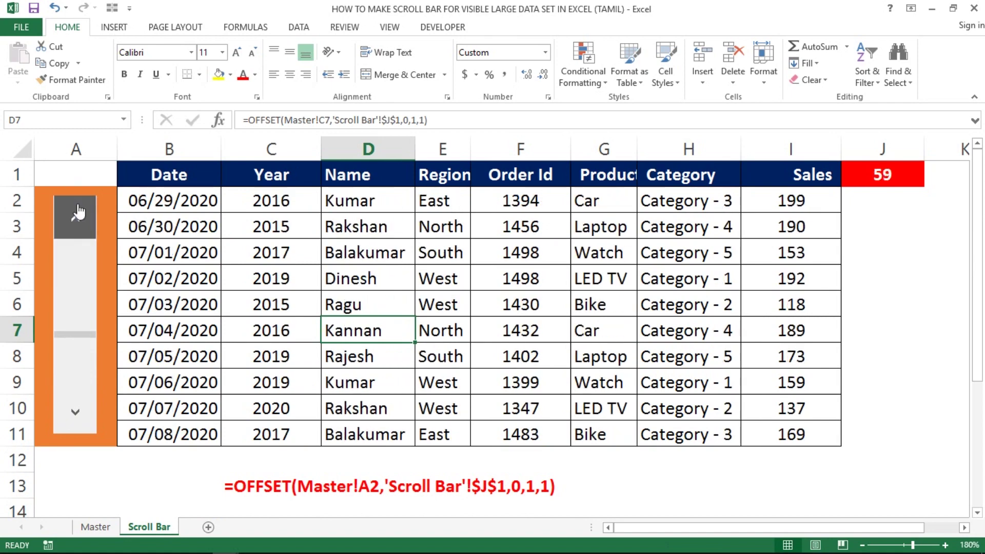
left_click(78, 212)
left_click(78, 212)
left_click(78, 211)
left_click(78, 211)
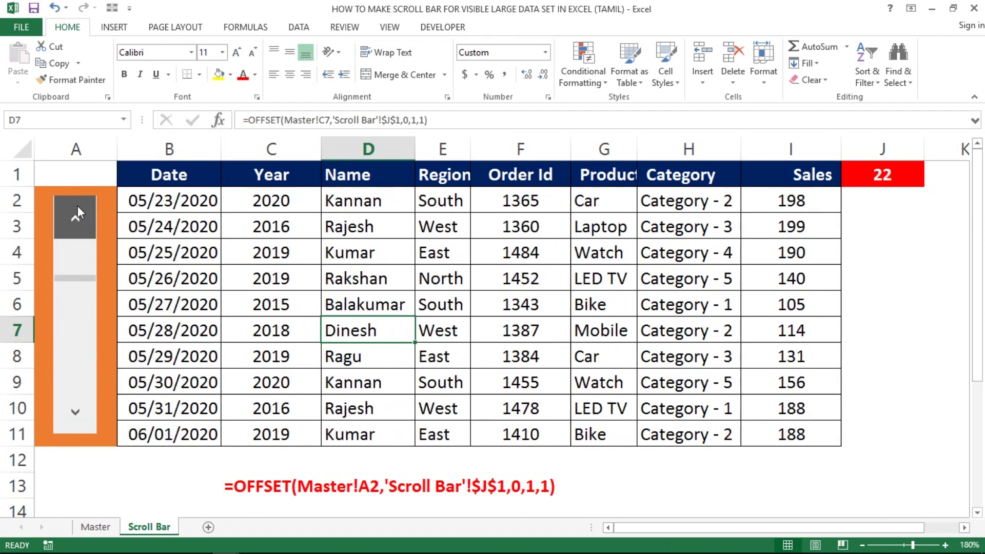
left_click(78, 212)
left_click(78, 211)
left_click(78, 211)
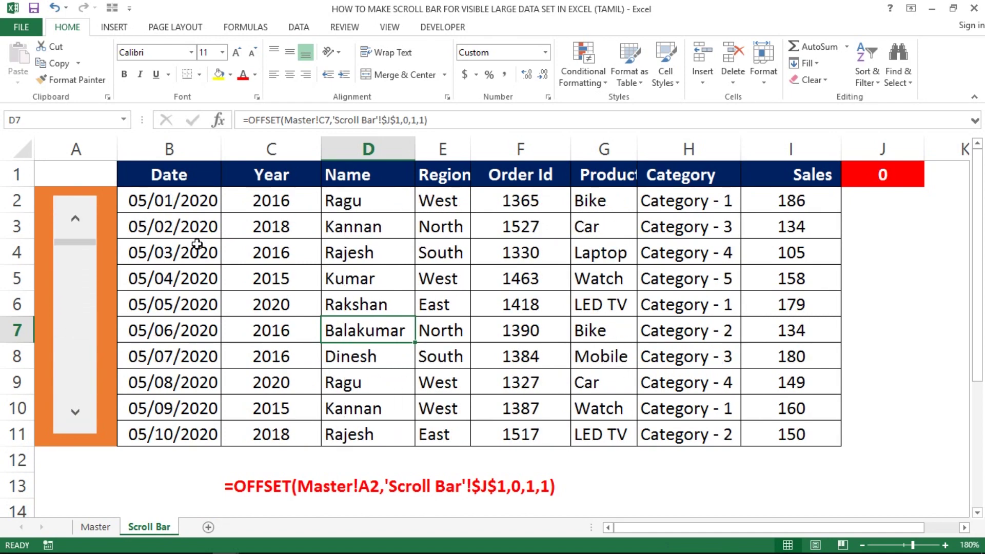
left_click(201, 295)
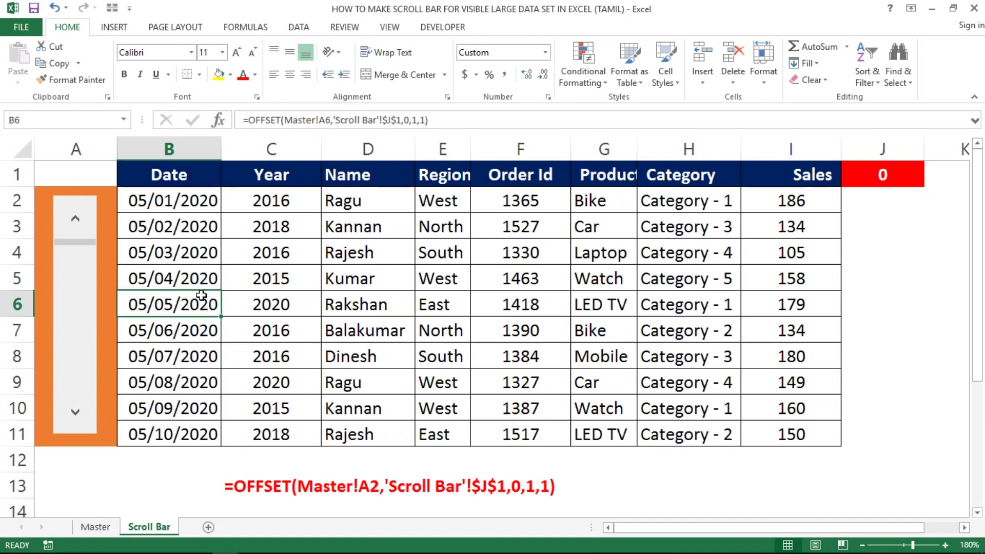
- Return to the month-table workbook and open the Scroll Bar sheet tab's context menu
key("alt+Tab")
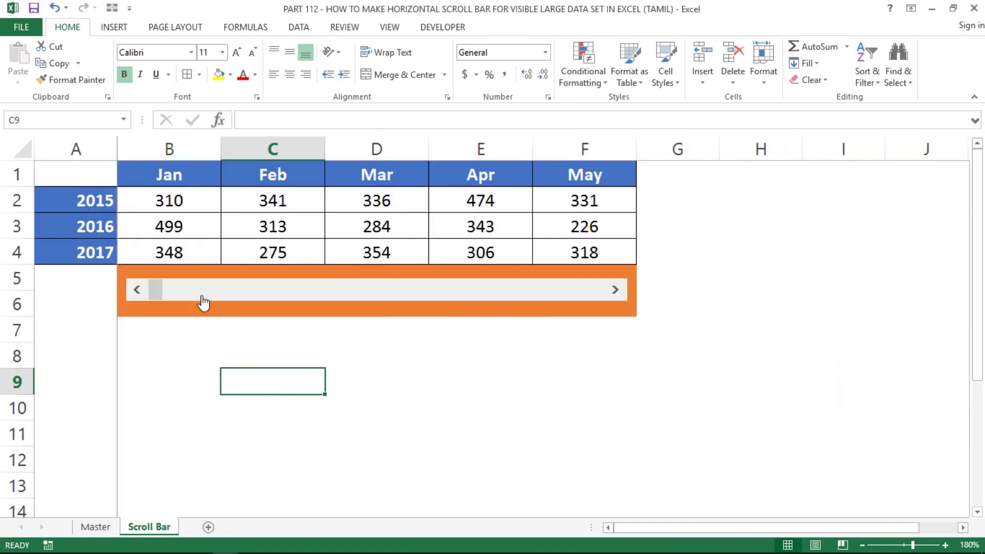
left_click(321, 354)
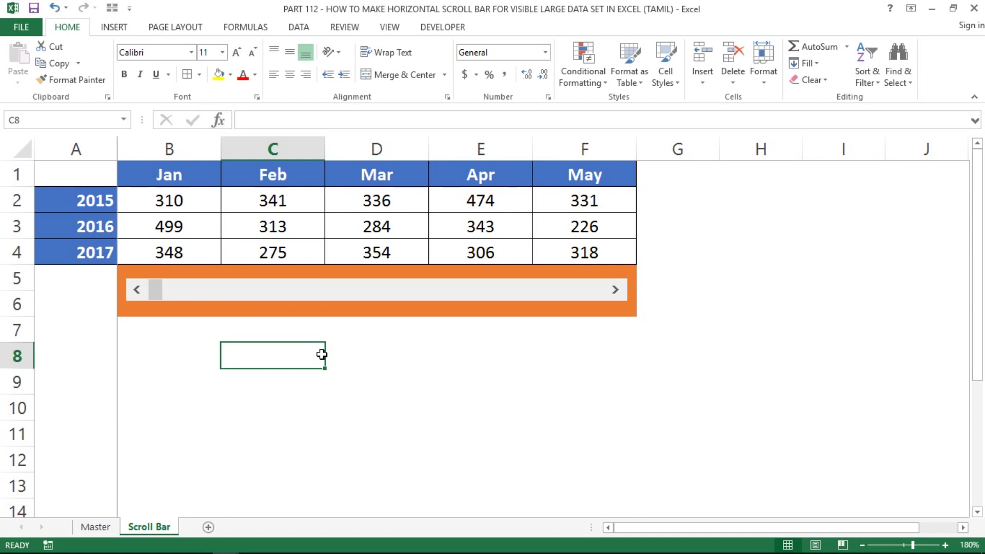
left_click(283, 396)
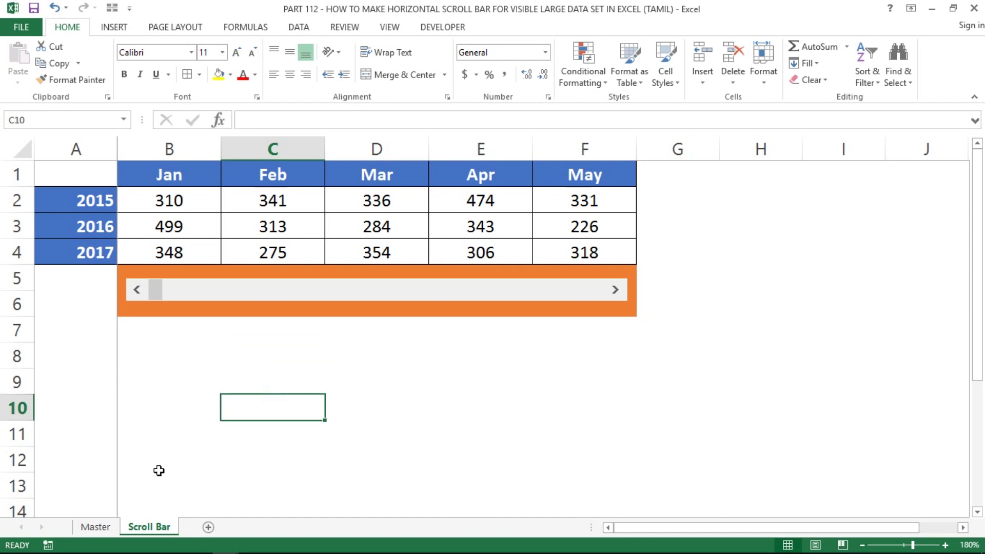
right_click(145, 531)
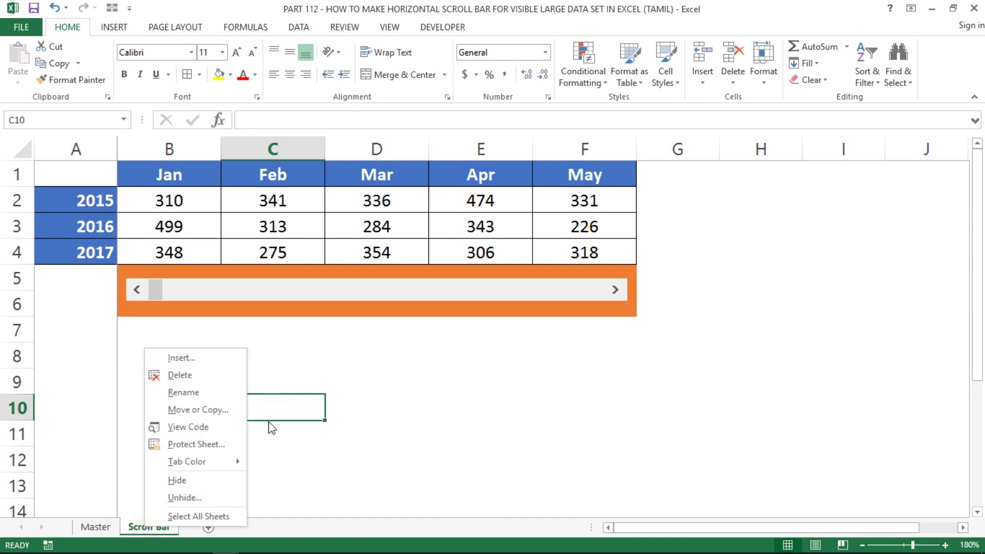
- Hide the Scroll Bar sheet, add a new blank sheet, and zoom it to 200%
left_click(176, 479)
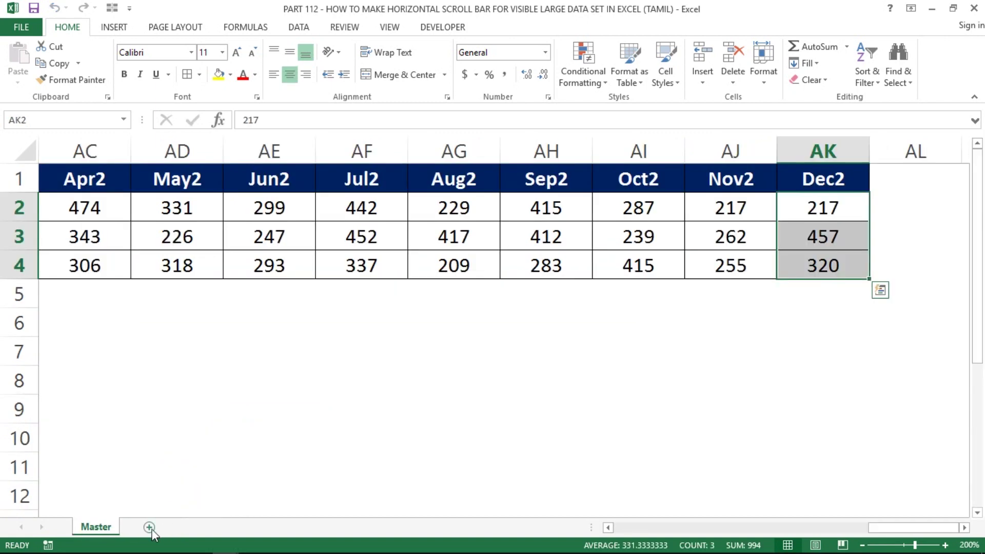
left_click(150, 527)
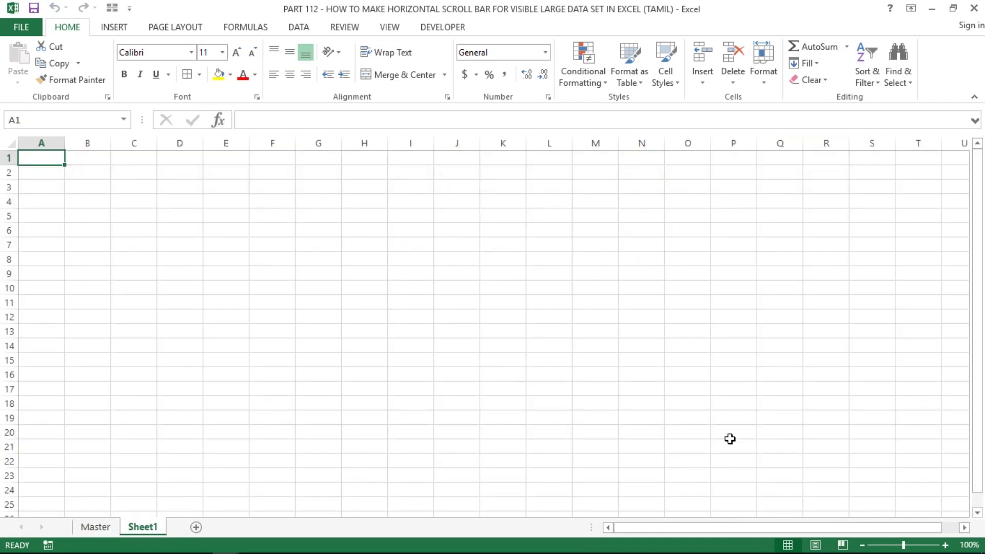
left_click(946, 545)
left_click(945, 546)
left_click(946, 545)
left_click(945, 545)
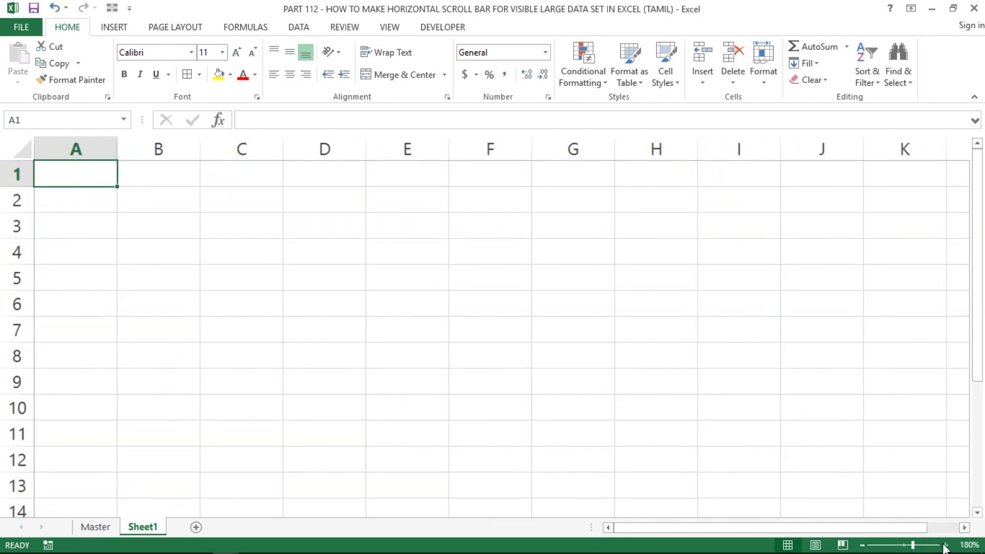
left_click(945, 545)
left_click(945, 545)
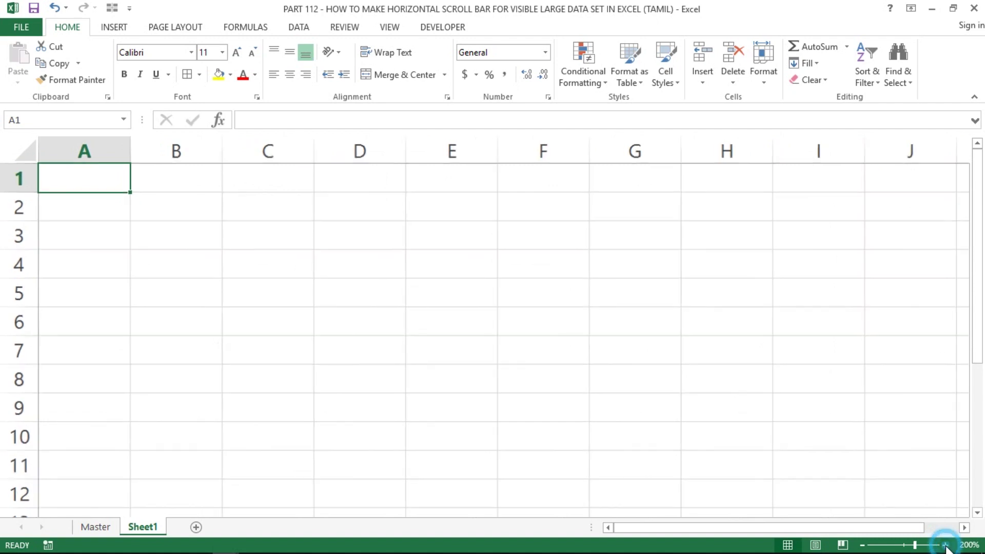
- Rename the new sheet to 'Scroll', then go back to the Master sheet
left_click(330, 290)
key("Up")
key("Up")
key("Up")
key("Left")
key("Left")
key("Left")
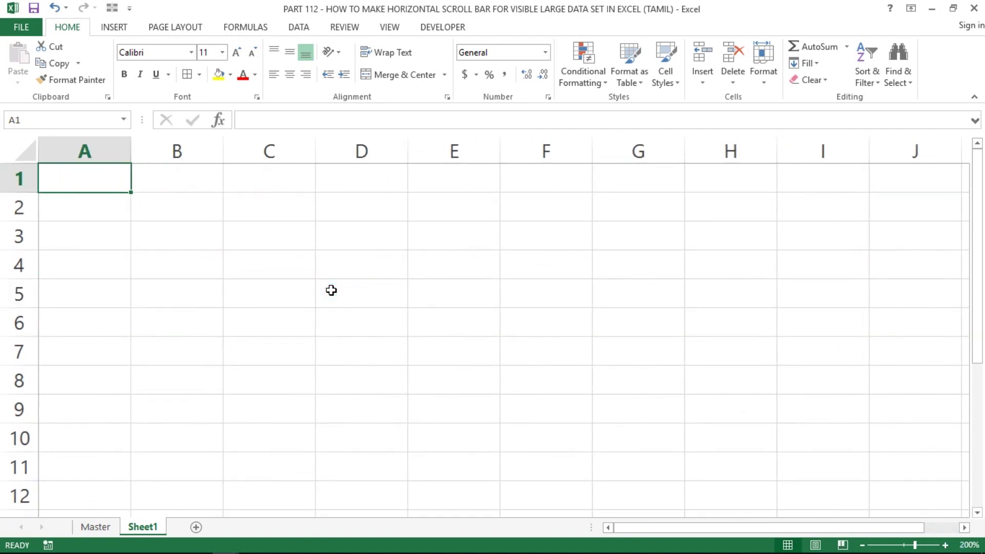
key("Down")
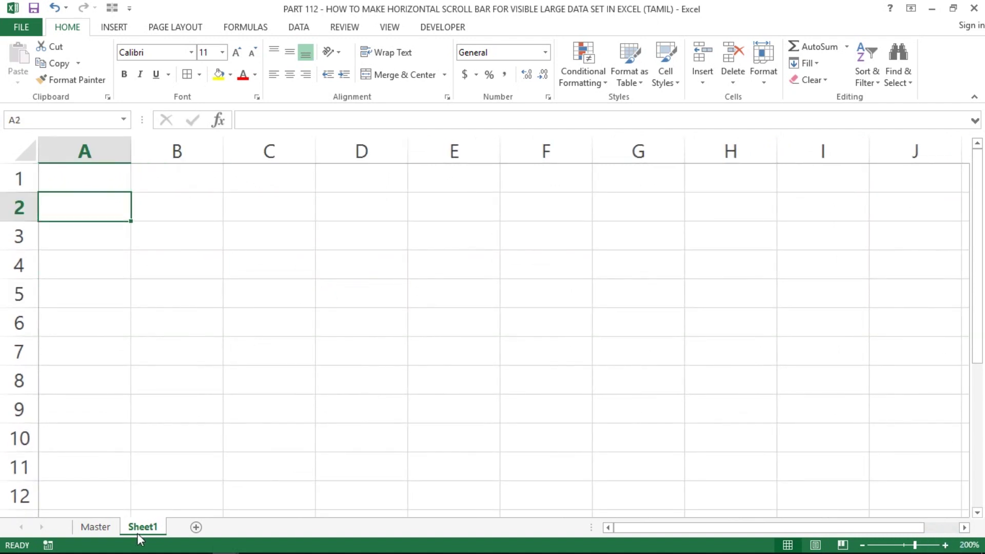
right_click(132, 531)
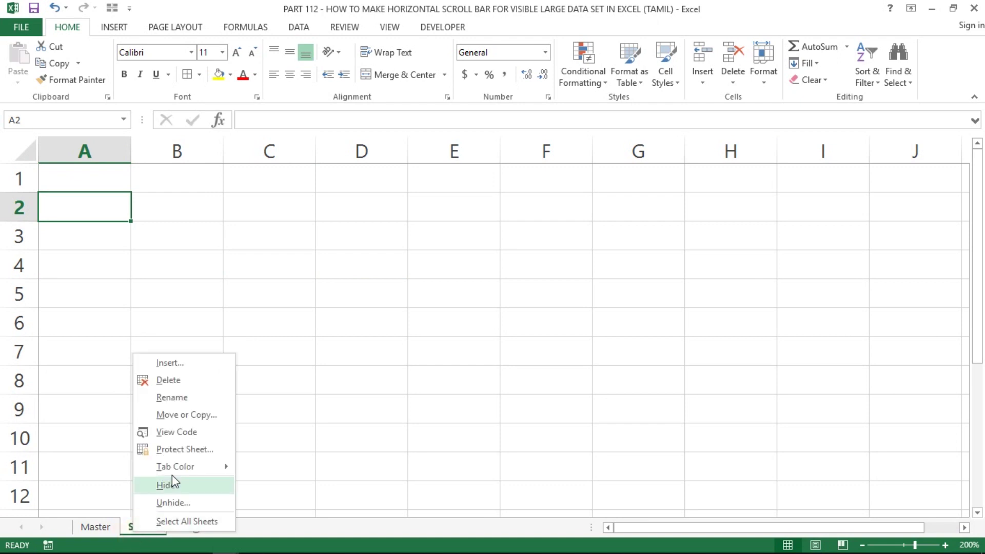
left_click(174, 398)
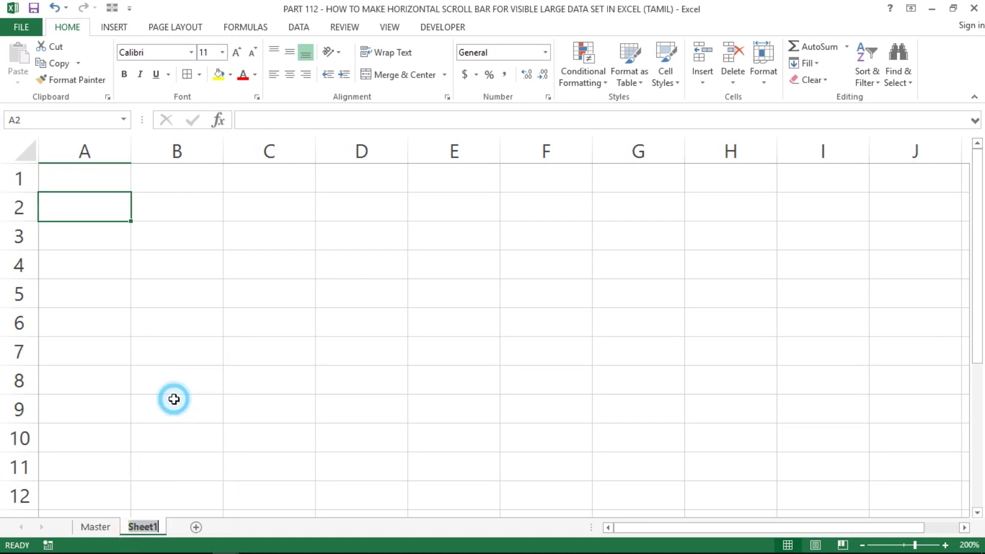
type("Scrol")
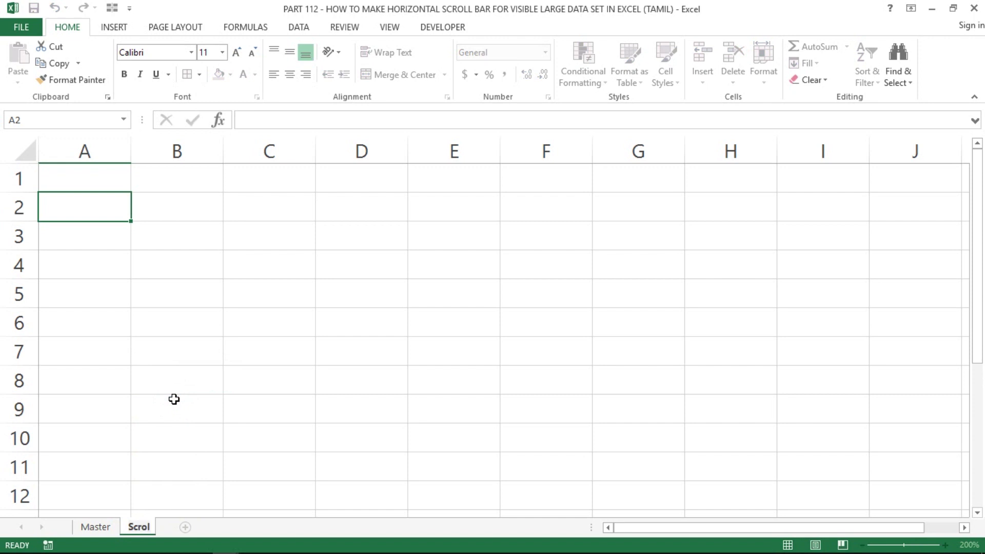
type("l")
key("Return")
left_click(161, 354)
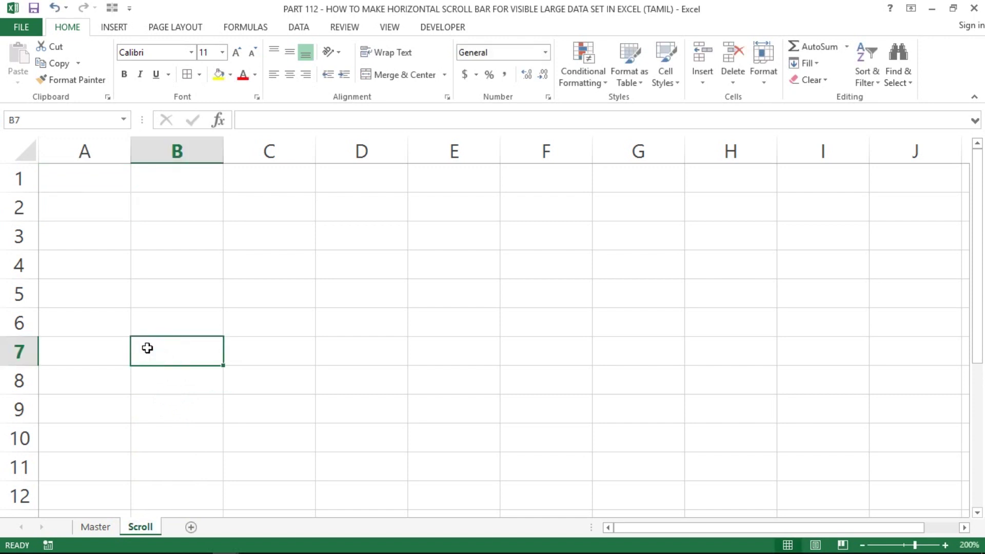
left_click(96, 527)
left_click(285, 373)
- Review the Master table's month header row and year cells
key("ctrl+Up")
key("ctrl+Up")
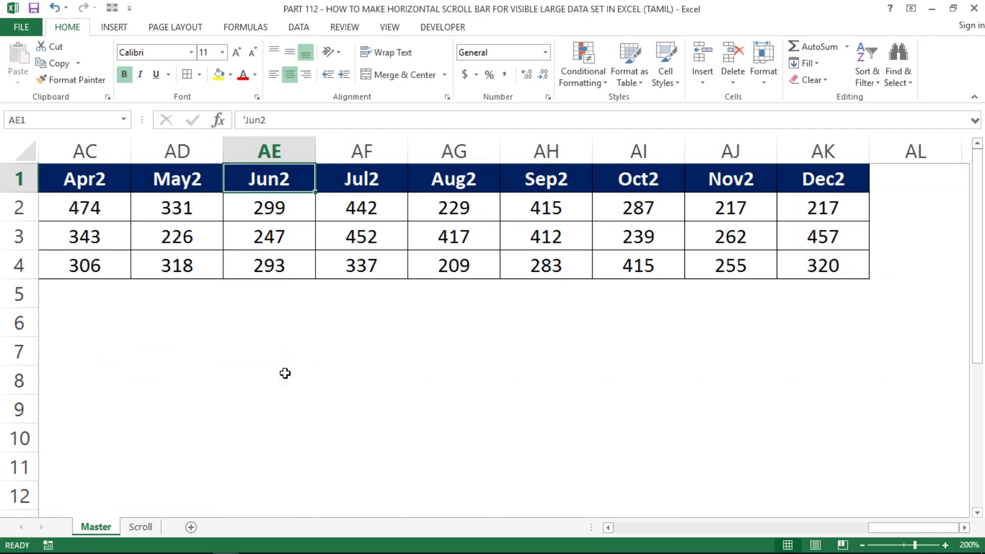
key("ctrl+Left")
key("Left")
key("Right")
key("ctrl+Right")
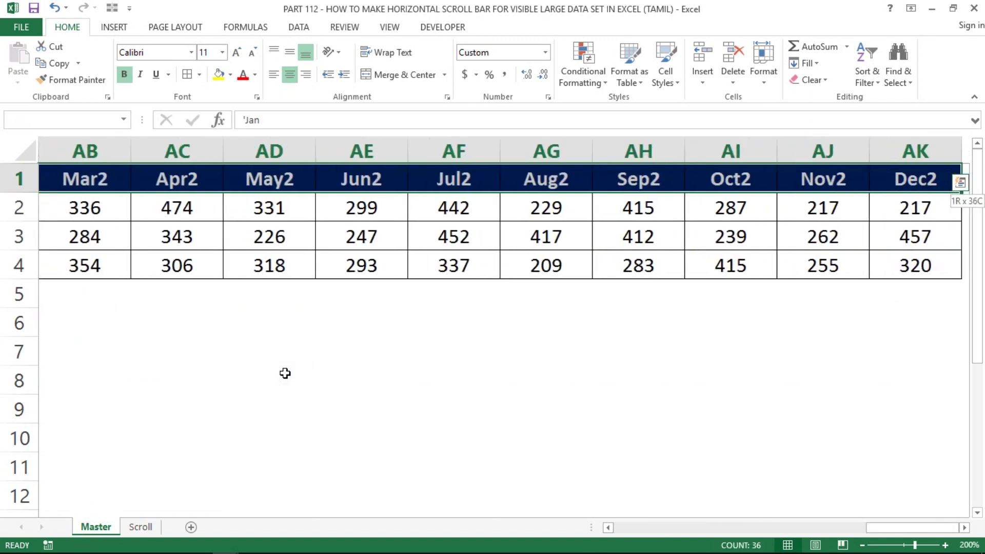
key("ctrl+Home")
key("Down")
key("Down")
key("Down")
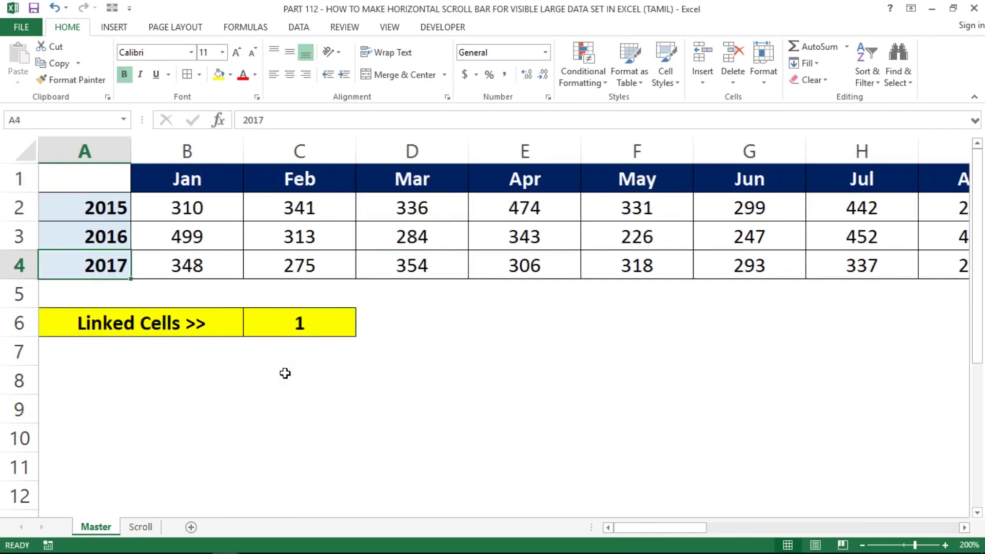
- Select the linked cell C6, then select A2 on the Scroll sheet
left_click(279, 328)
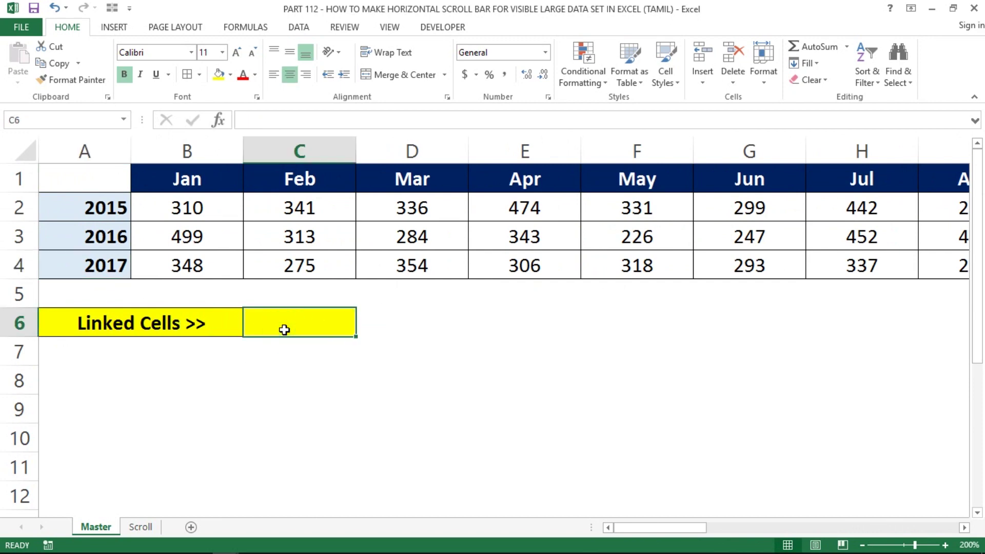
left_click(302, 359)
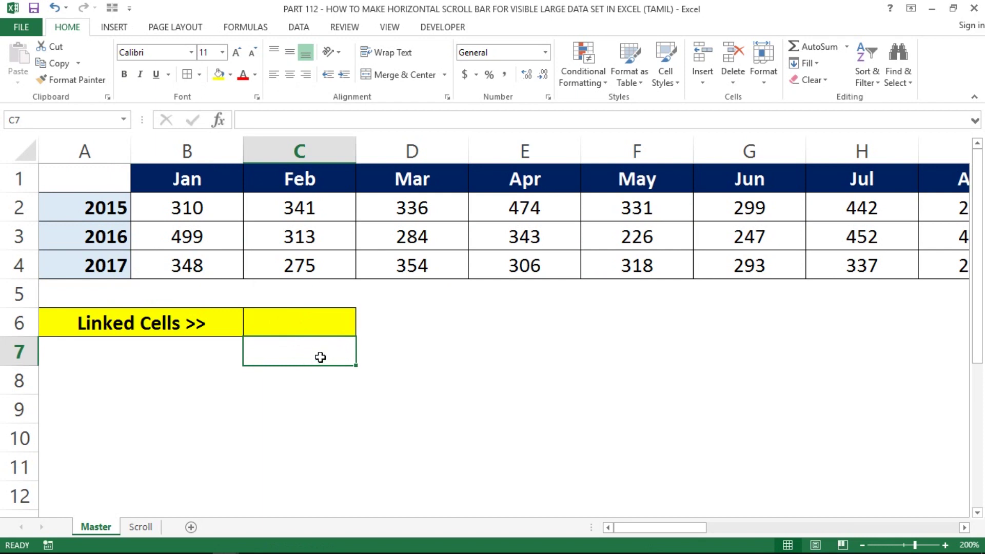
left_click(140, 527)
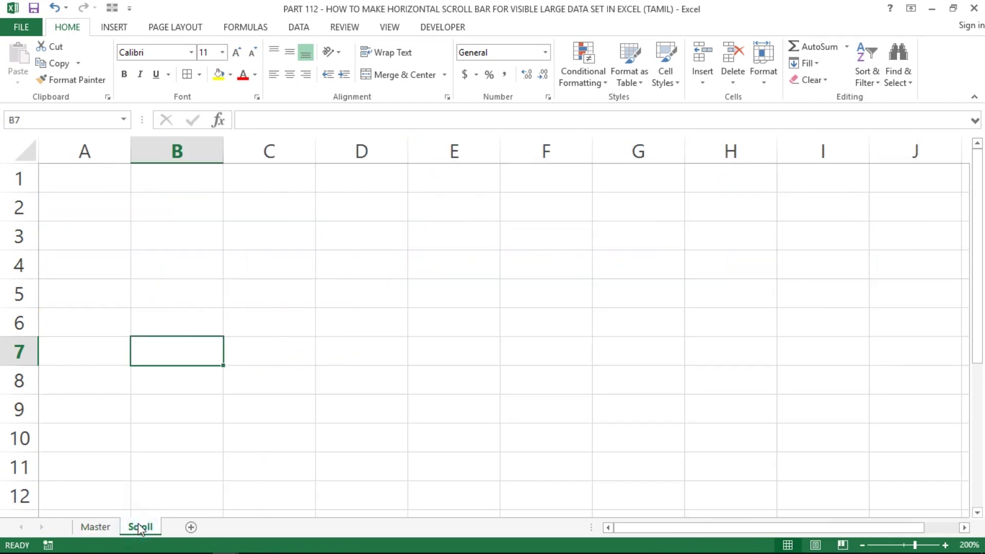
left_click(101, 218)
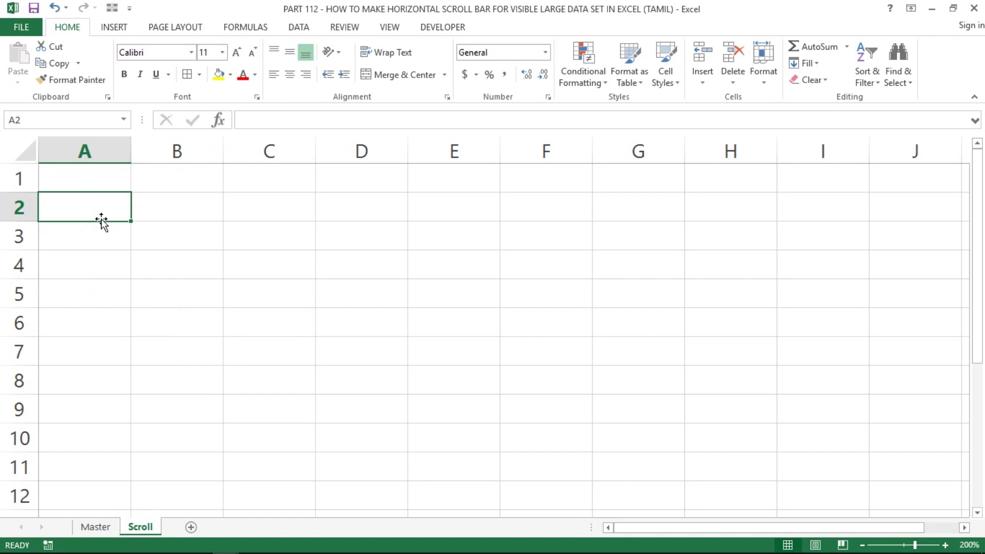
- In A2, enter =Master!A2 to show the year 2015
type("=")
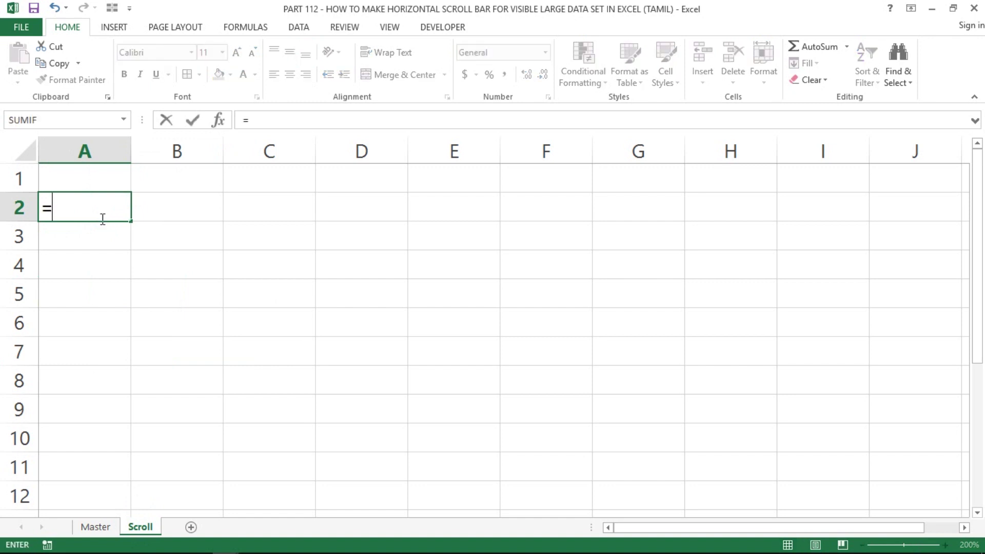
left_click(95, 526)
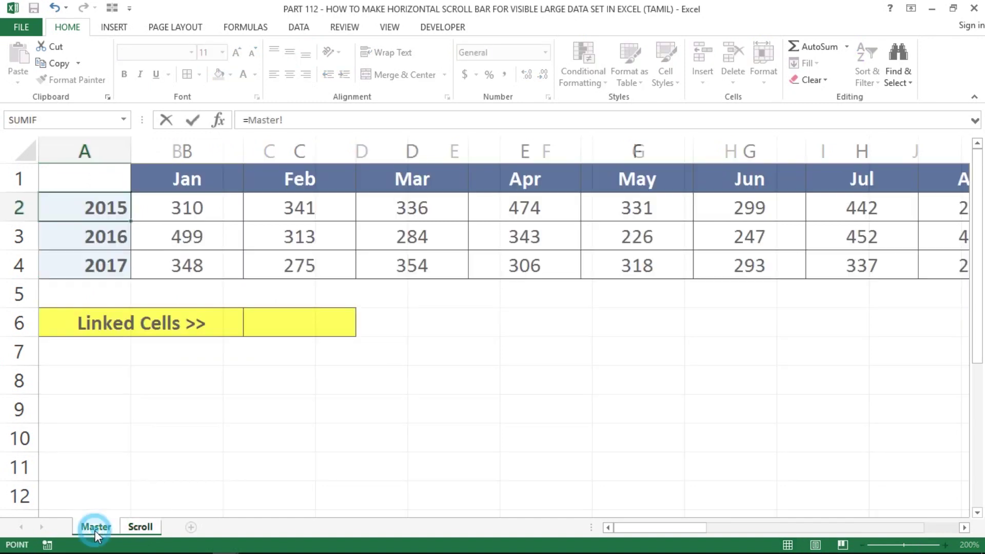
left_click(84, 207)
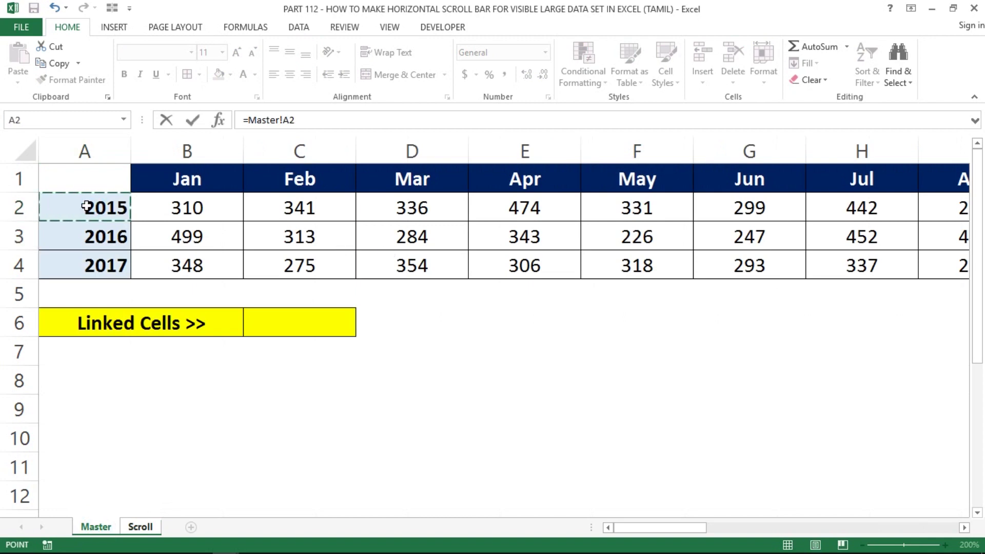
key("Return")
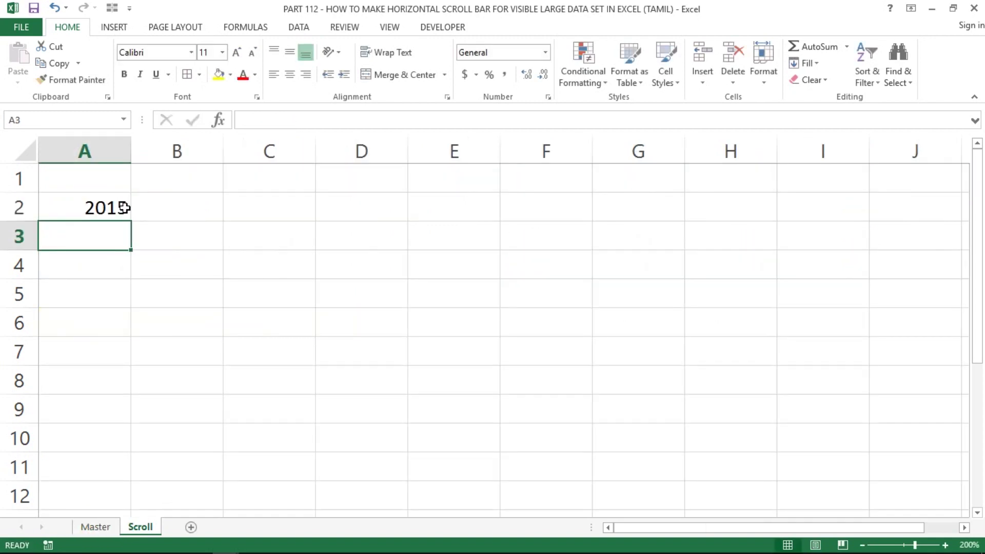
- Fill the year formula down to A4 for 2016 and 2017, and save the workbook
left_click(124, 207)
left_click_drag(127, 216, 127, 264)
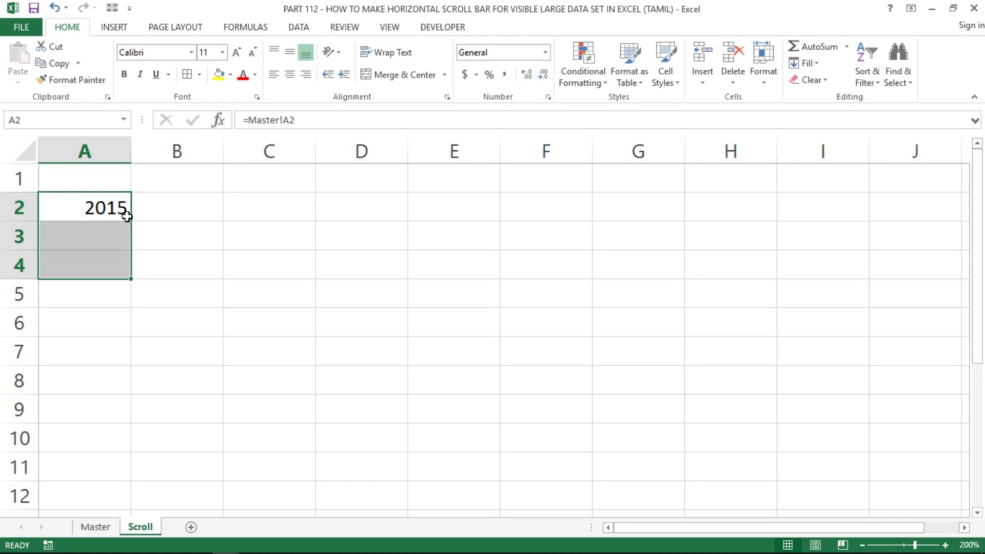
left_click(126, 216)
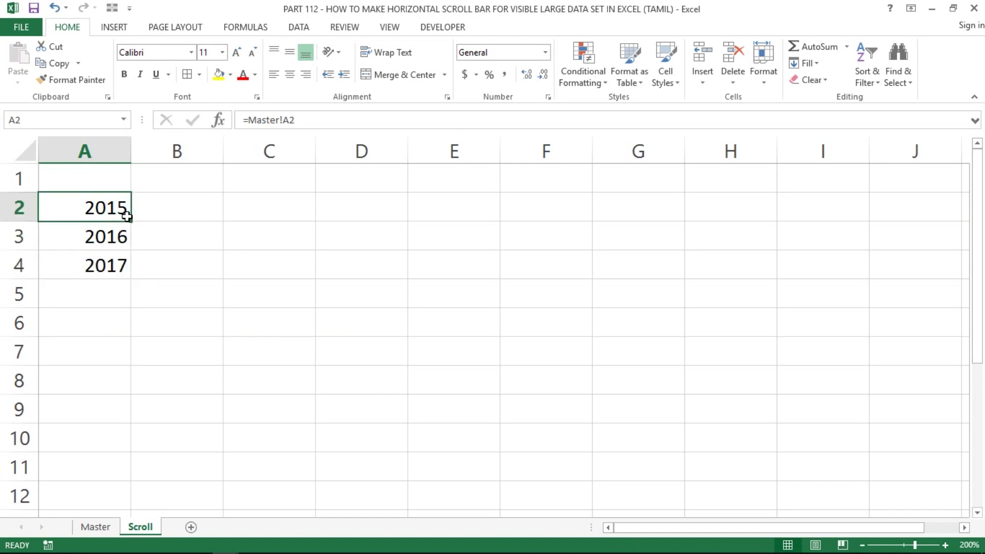
left_click_drag(127, 216, 126, 264)
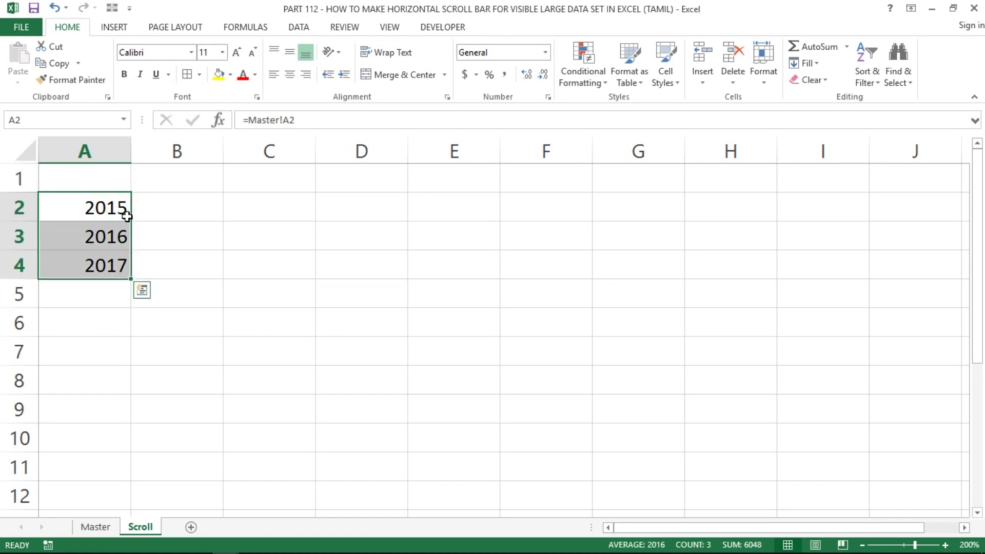
left_click(127, 216)
key("Up")
key("Down")
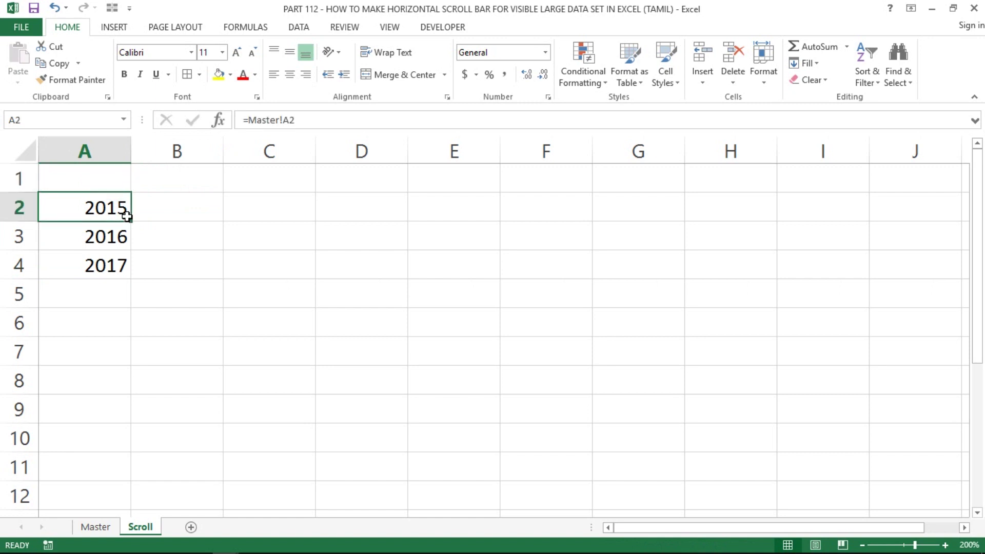
key("ctrl+s")
- Show the Developer tab's Form Controls list, after checking the Customize Ribbon settings
left_click(444, 28)
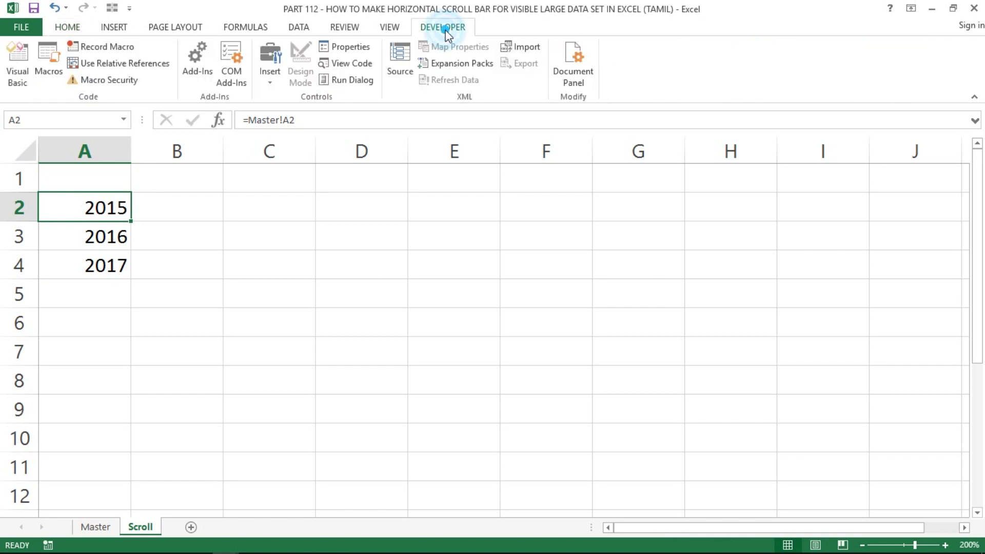
left_click(276, 88)
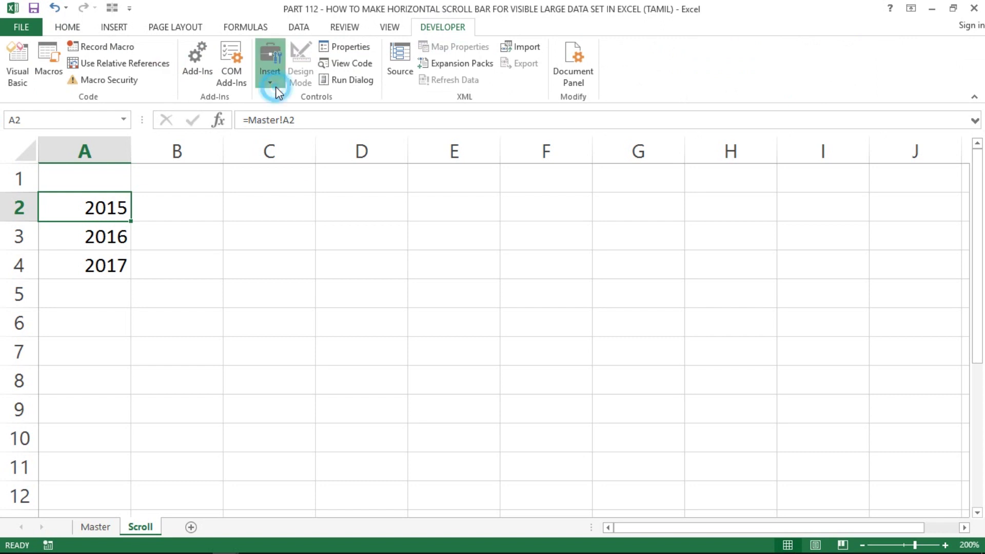
left_click(452, 219)
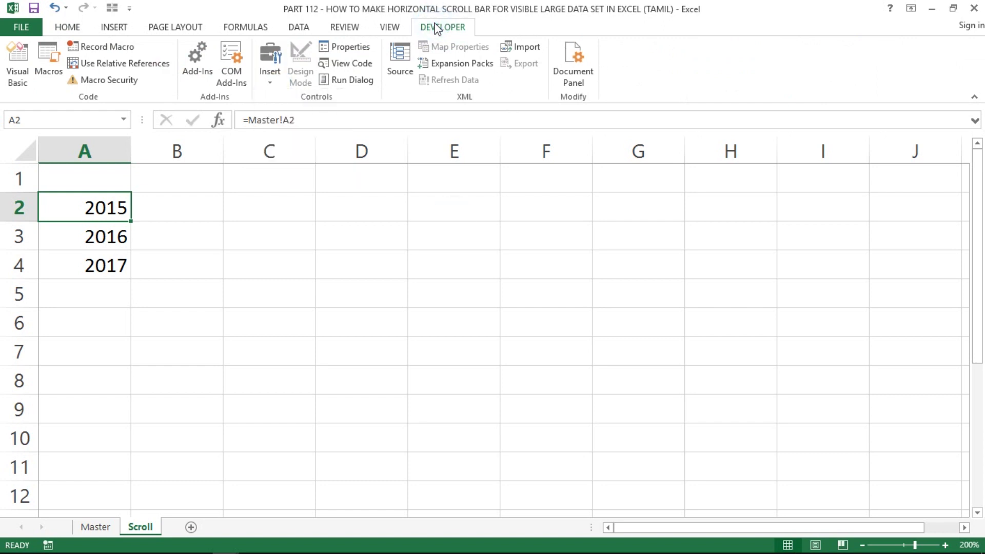
left_click(389, 28)
right_click(388, 30)
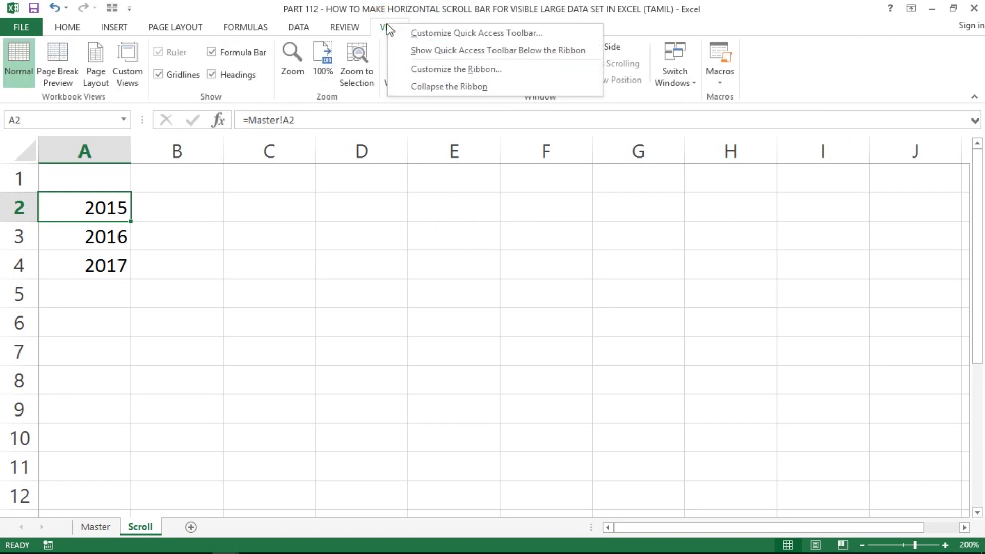
left_click(432, 75)
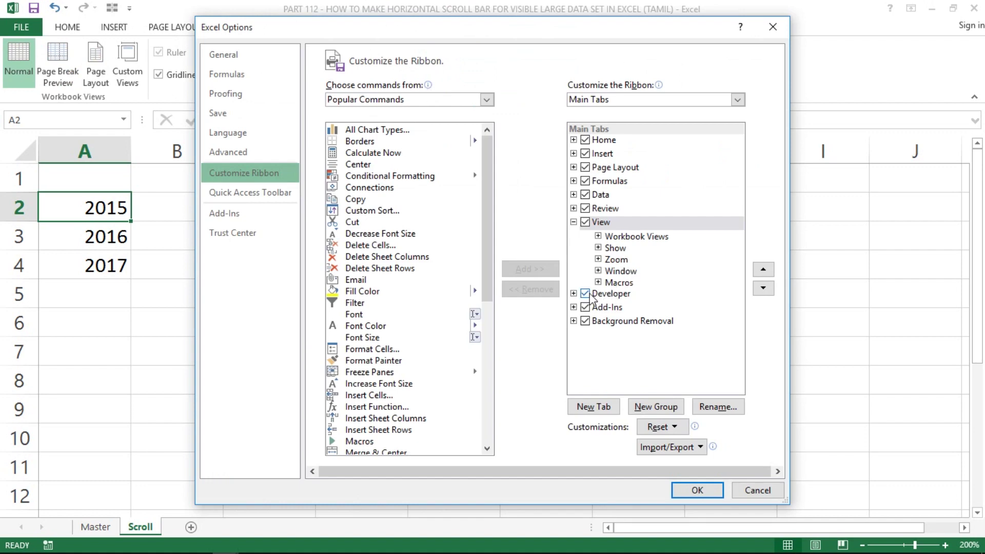
left_click(748, 493)
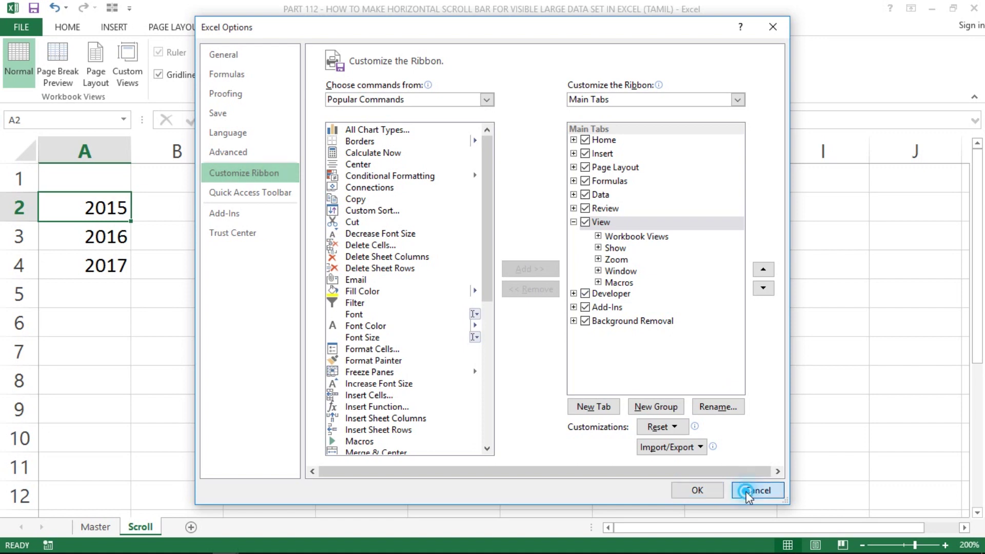
left_click(450, 30)
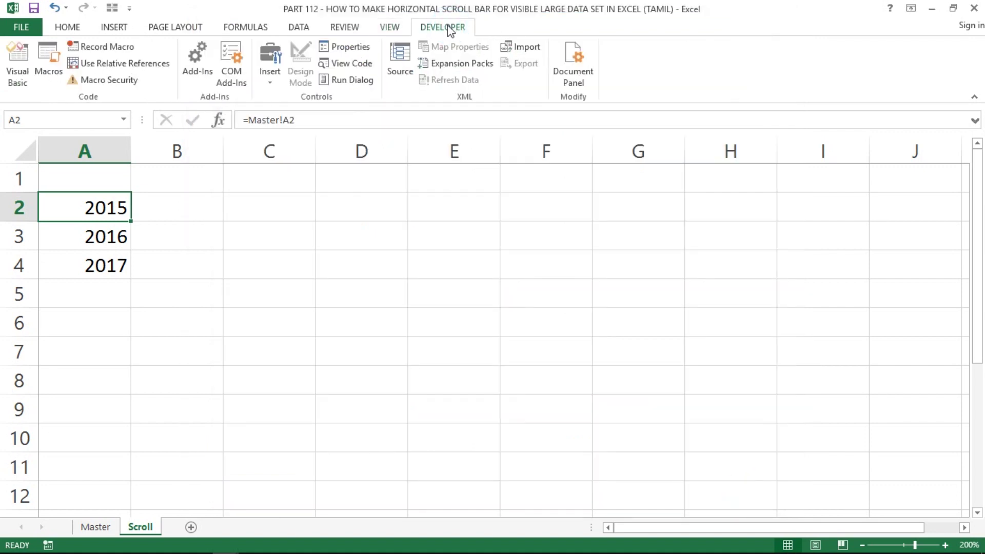
left_click(269, 78)
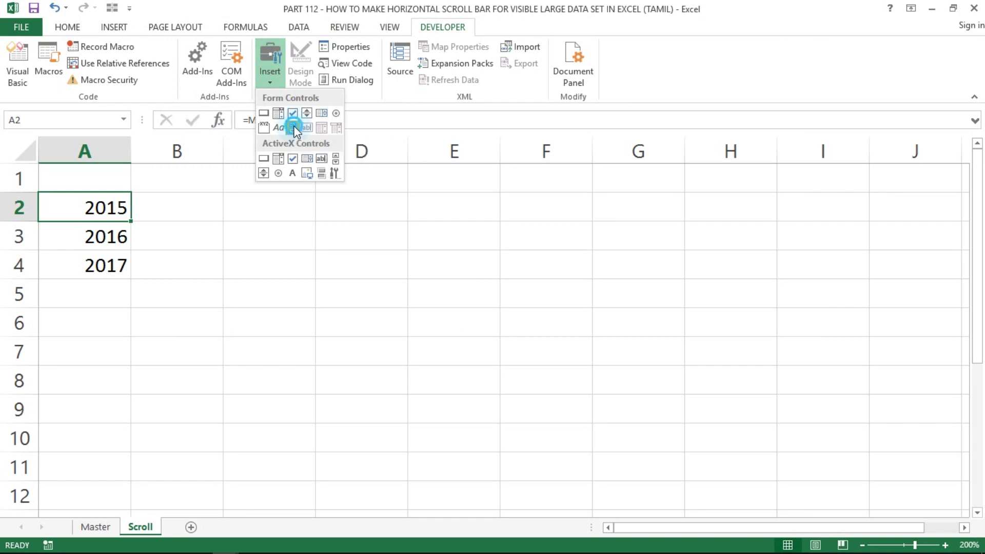
- Draw a horizontal scroll bar form control starting near cell B5
left_click(293, 128)
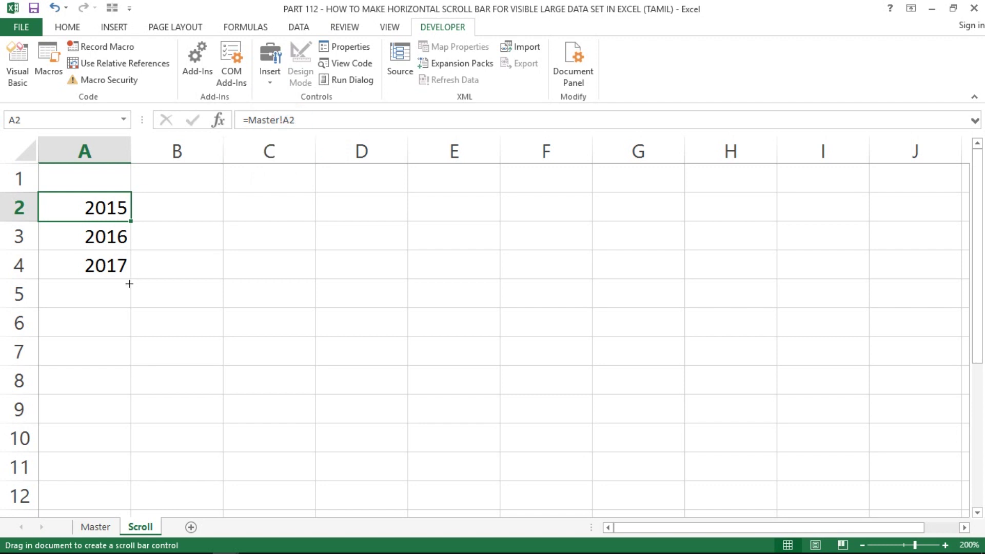
left_click_drag(133, 289, 562, 316)
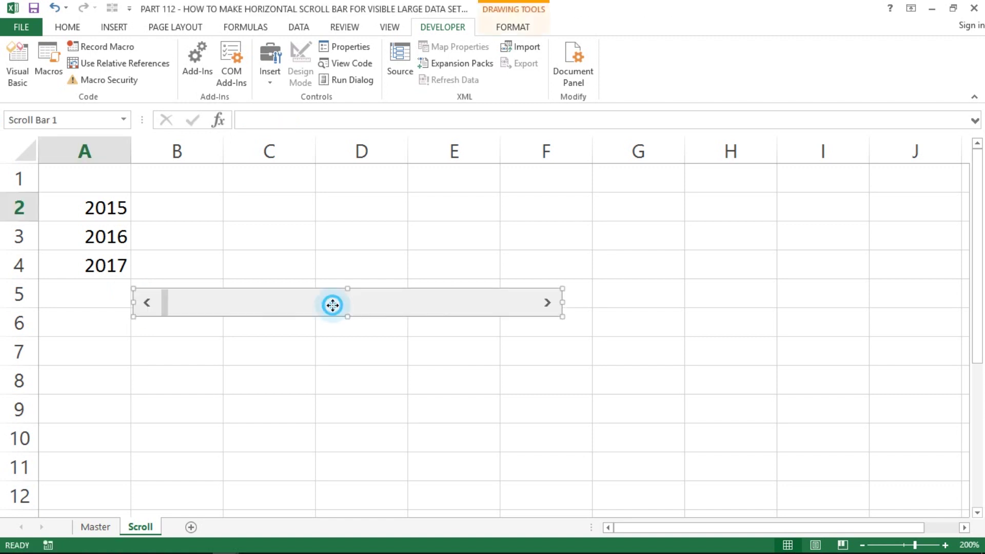
left_click_drag(333, 306, 333, 329)
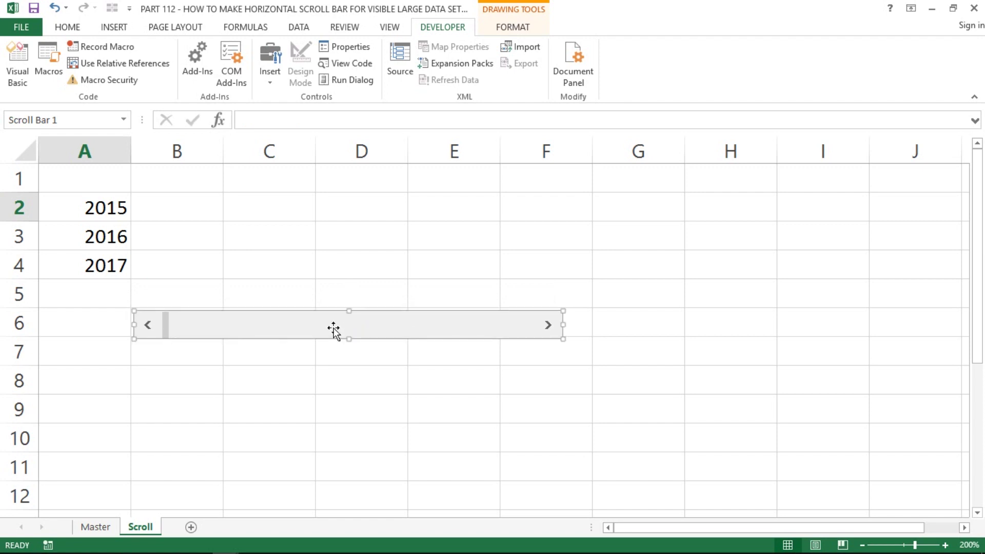
- Check the Master month header row, then select B1:F1 on Scroll as a width guide
left_click(100, 528)
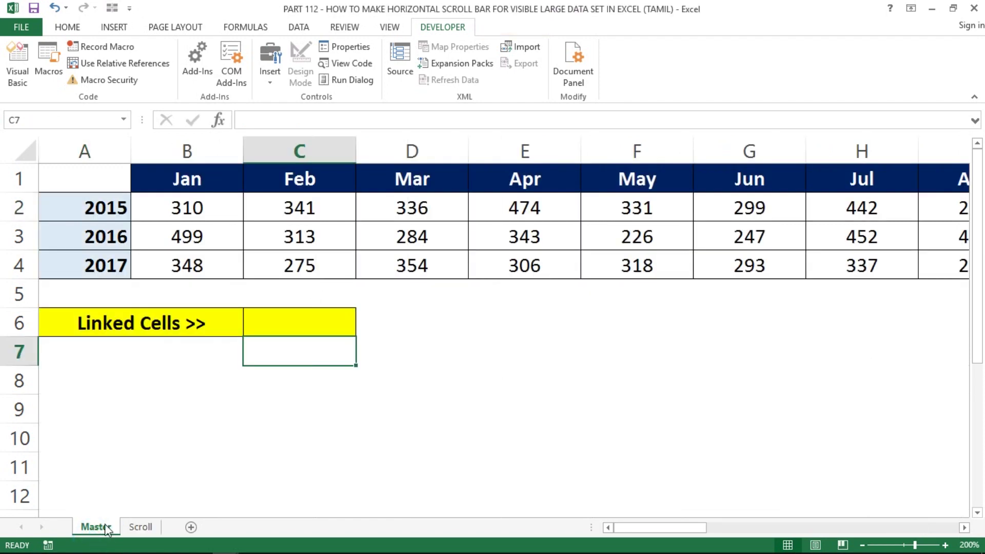
left_click(169, 174)
key("ctrl+shift+Right")
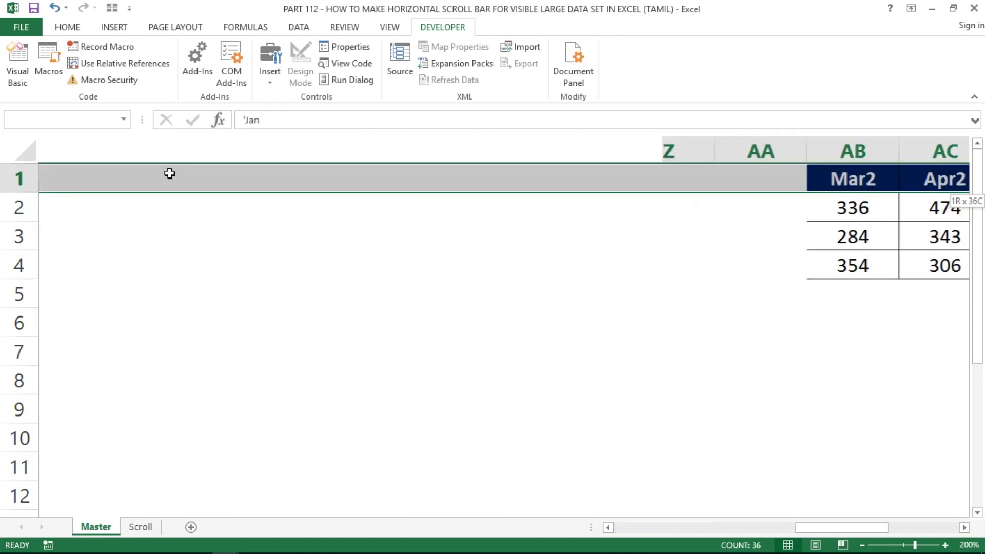
key("ctrl+Home")
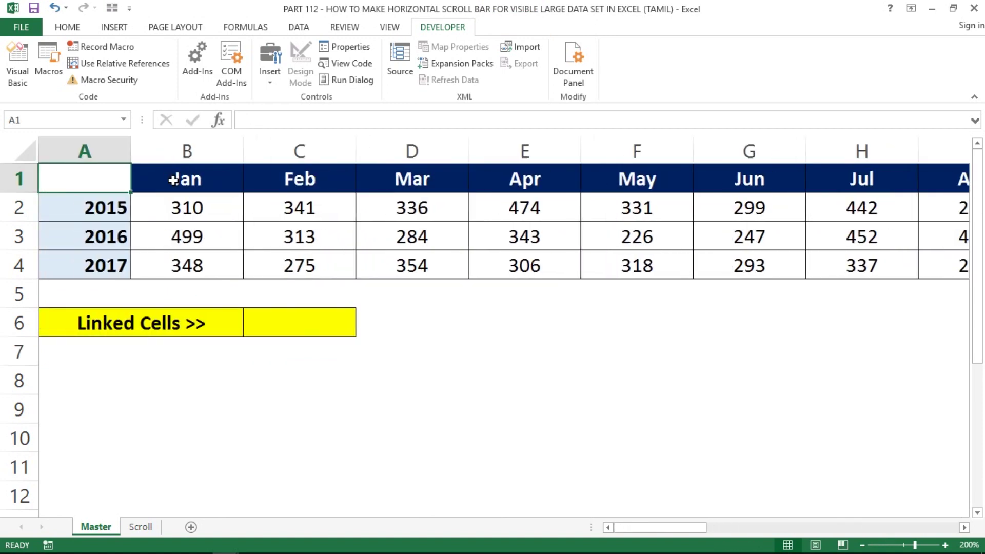
left_click(142, 528)
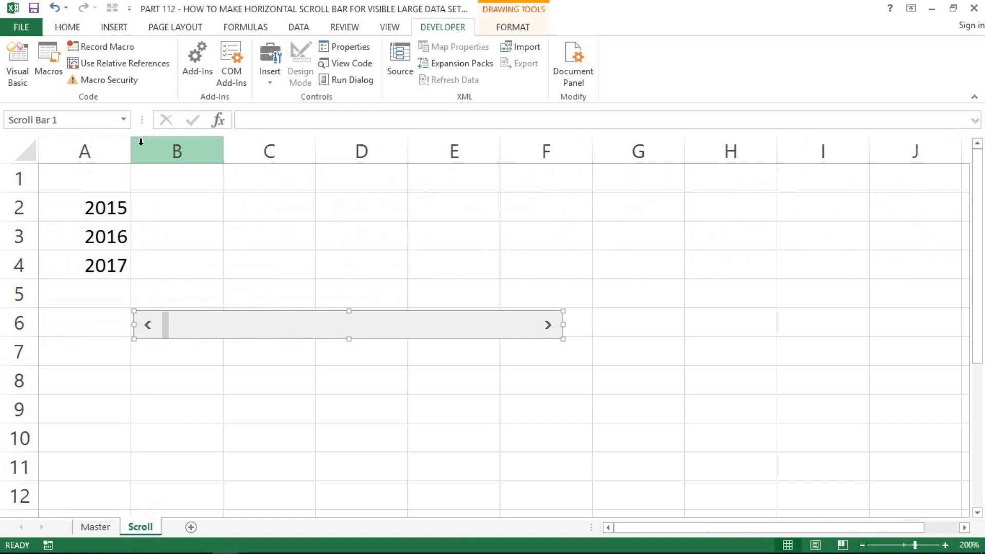
left_click(173, 178)
key("shift+Right")
key("shift+Right")
key("shift+Right")
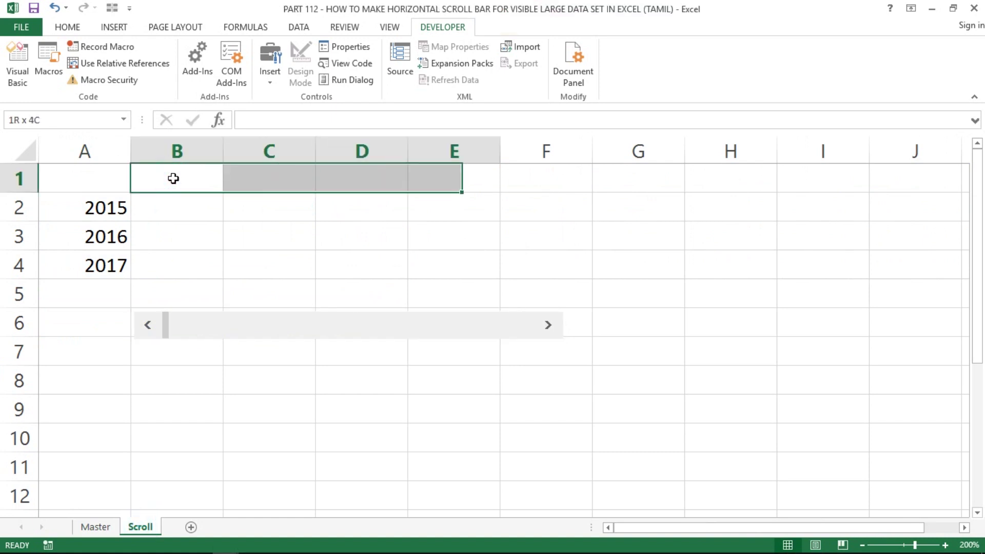
key("shift+Right")
key("shift+Right")
key("shift+Left")
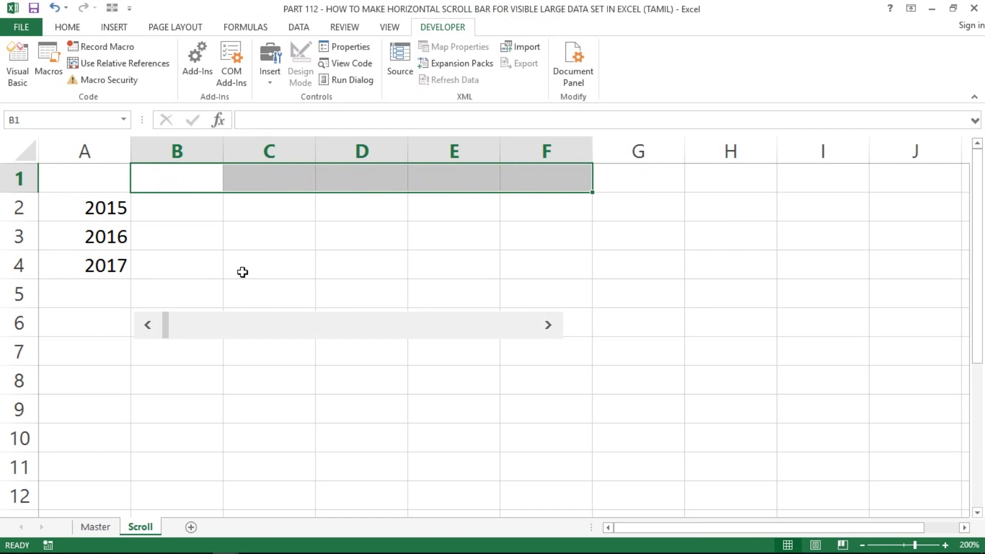
- Fit the scroll bar into rows 5–6 up to column F, then select B5:F6 behind it
right_click(495, 325)
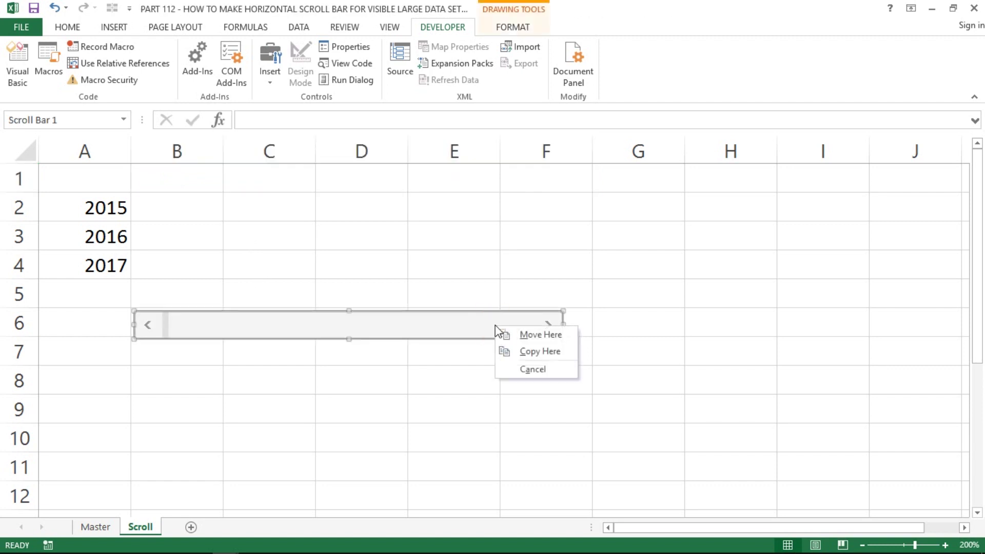
left_click(442, 369)
right_click(534, 326)
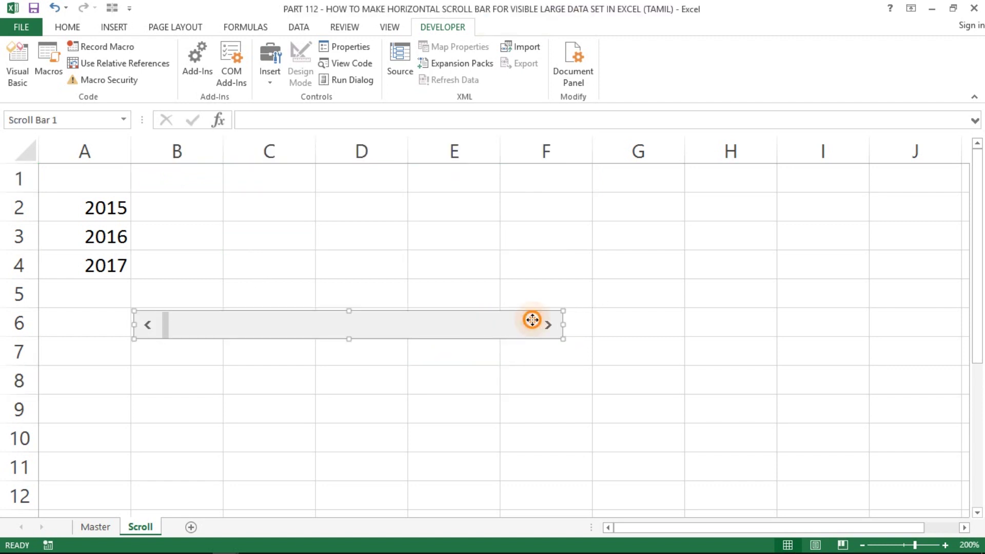
key("Escape")
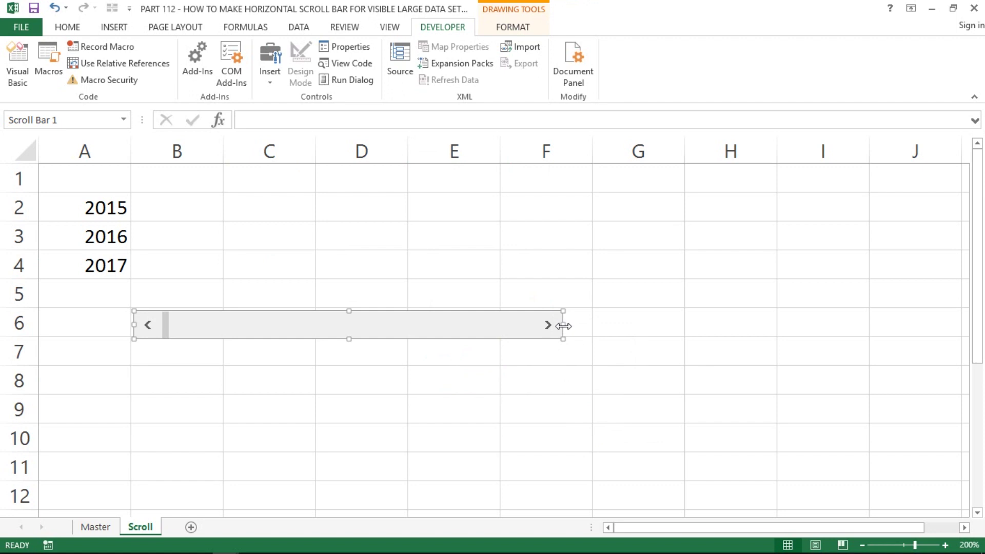
left_click_drag(562, 325, 590, 322)
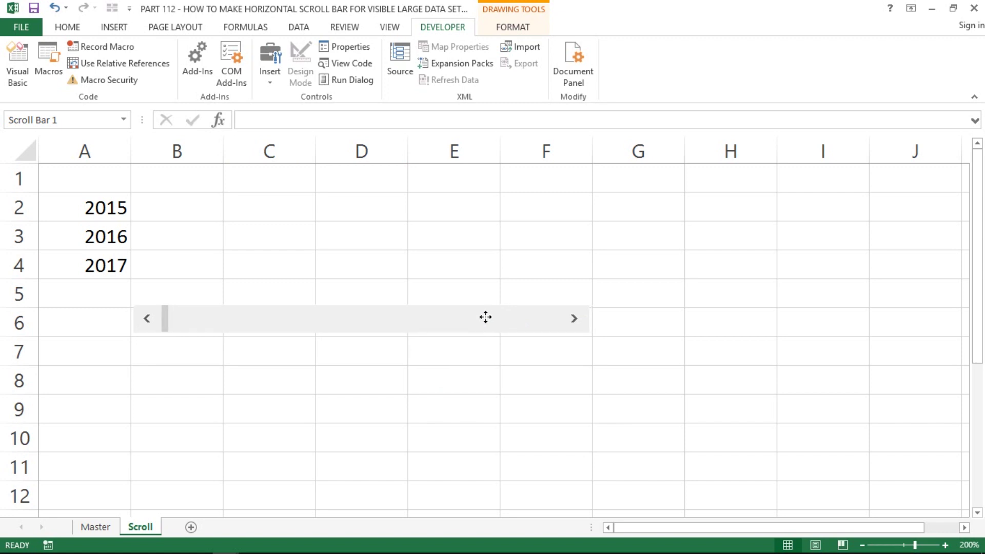
left_click_drag(489, 318, 486, 309)
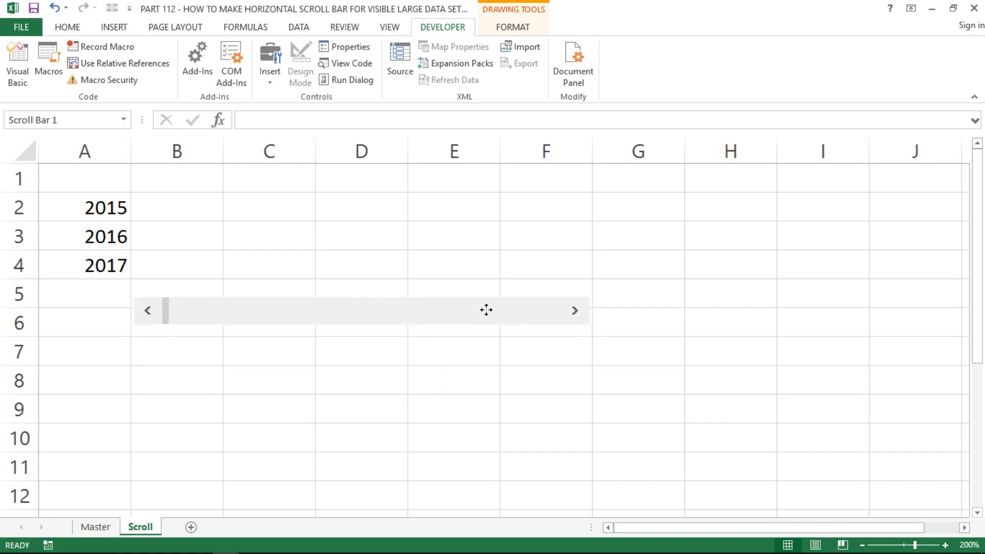
left_click(154, 287)
mouse_move(154, 286)
left_mouse_down()
mouse_move(636, 324)
mouse_move(546, 323)
left_mouse_up()
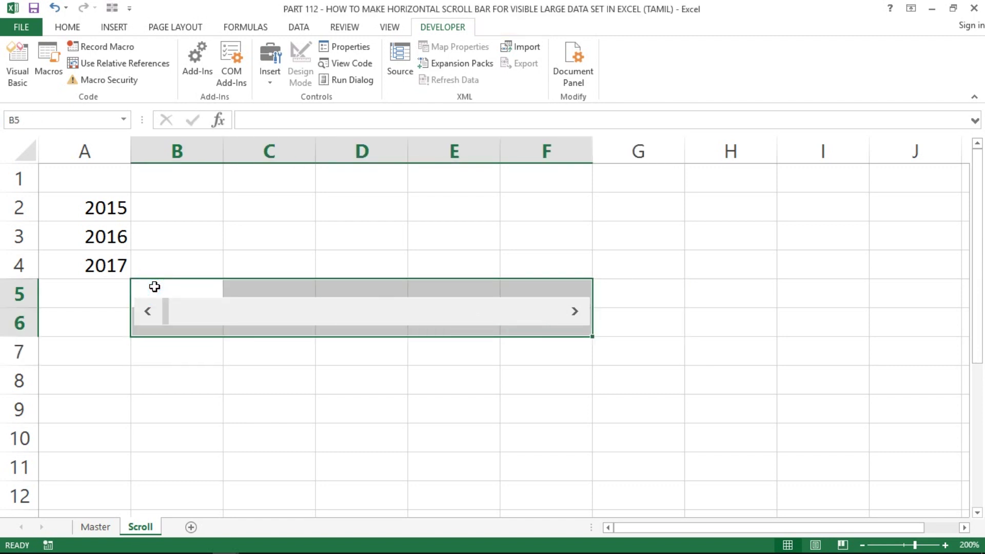
- Fill cells B5:F6 with orange
left_click(70, 29)
left_click(230, 74)
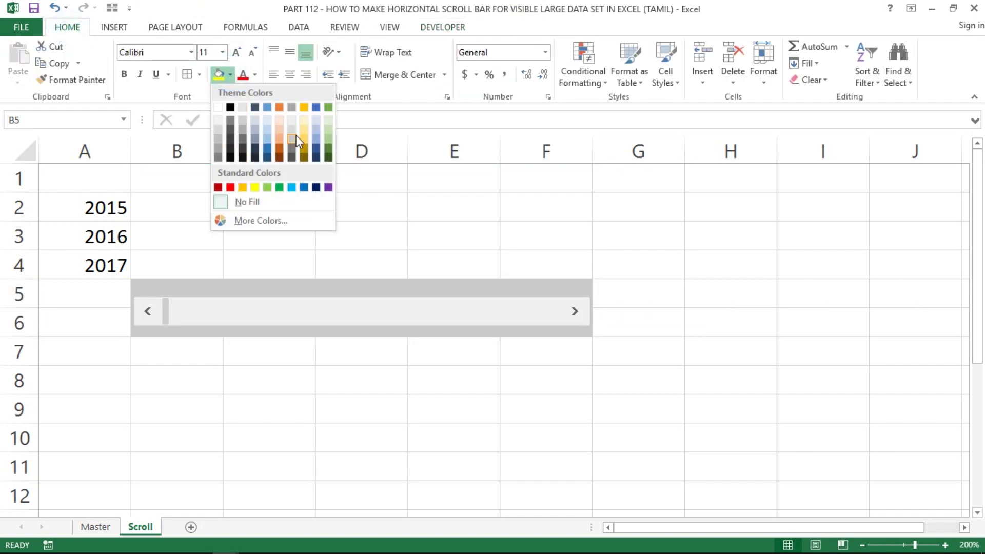
left_click(278, 106)
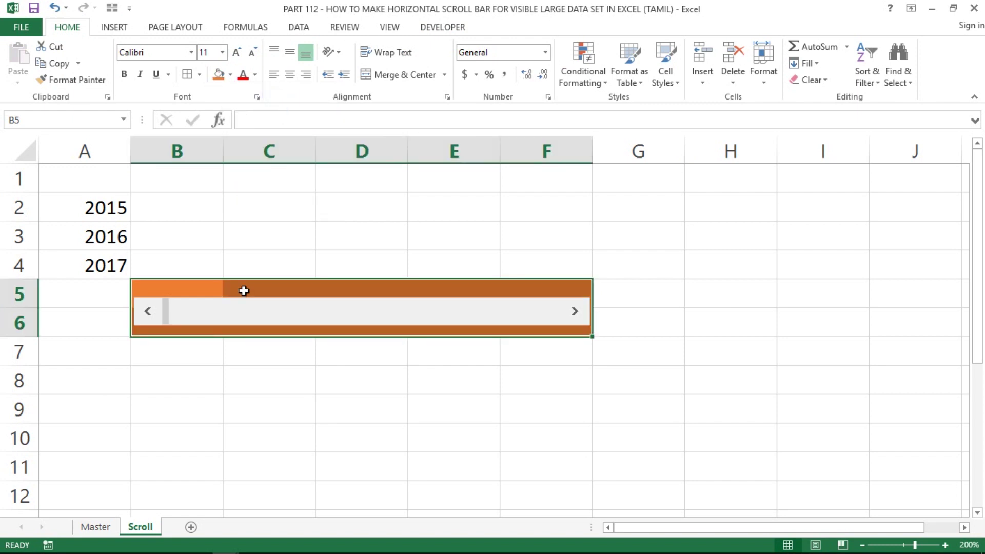
- Deselect the scroll bar to view the orange band, and save the workbook
right_click(220, 308)
key("Escape")
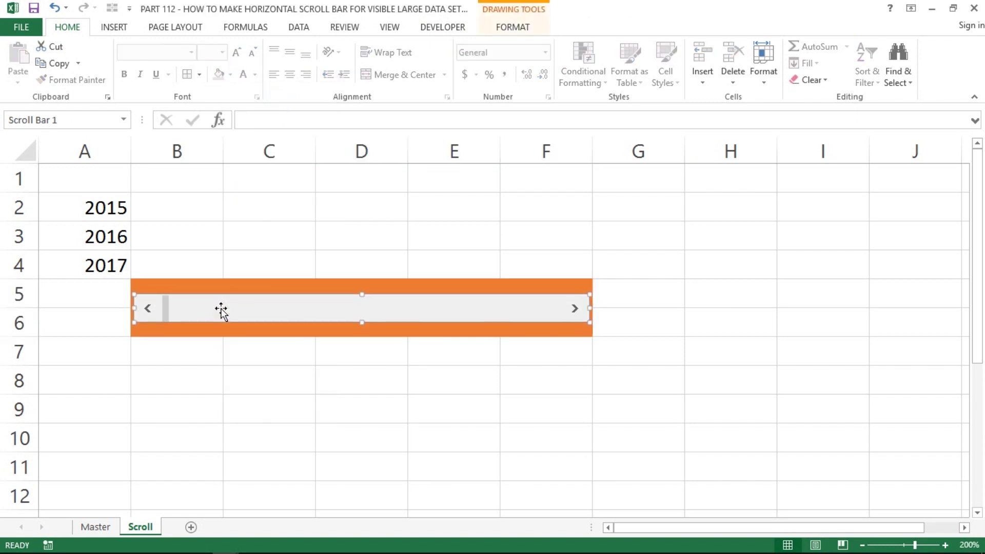
left_click(244, 385)
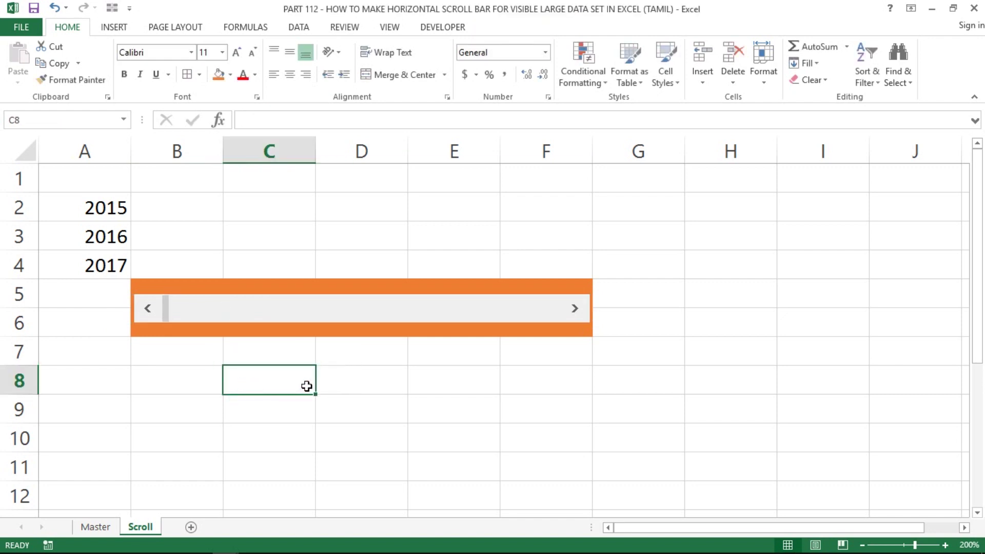
left_click(391, 392)
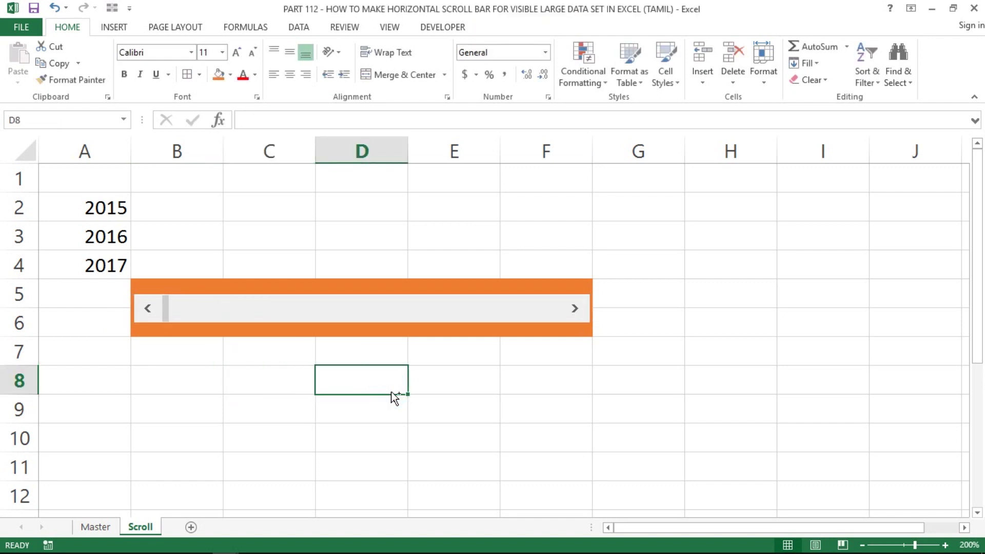
key("ctrl+s")
left_click(153, 184)
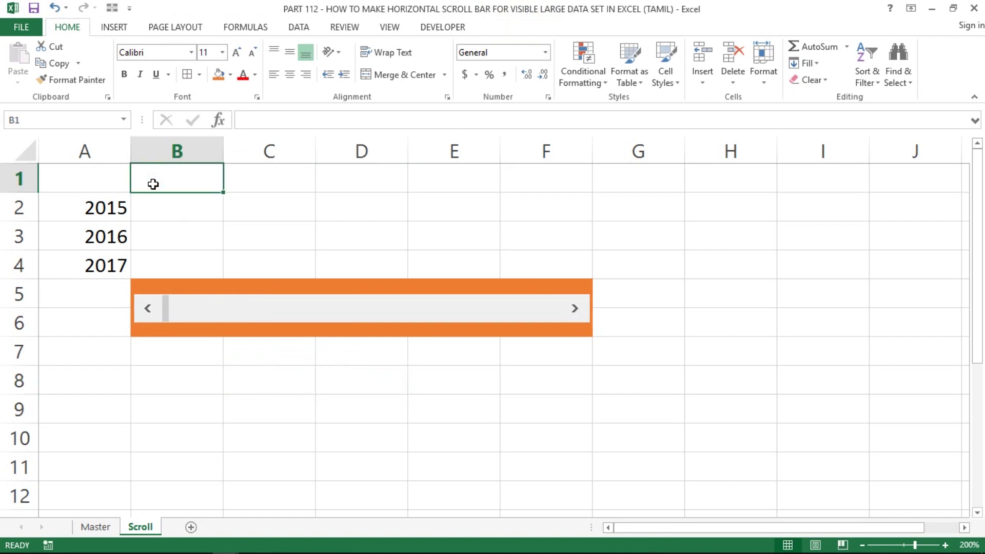
- In the scroll bar's Format Control, set current value 1 and minimum value 1
right_click(240, 312)
right_click(242, 310)
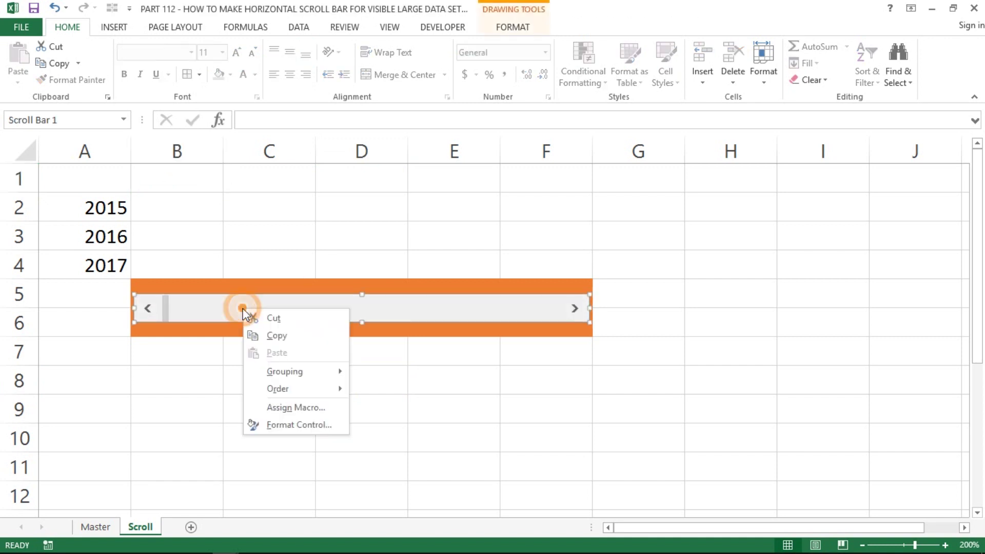
left_click(278, 427)
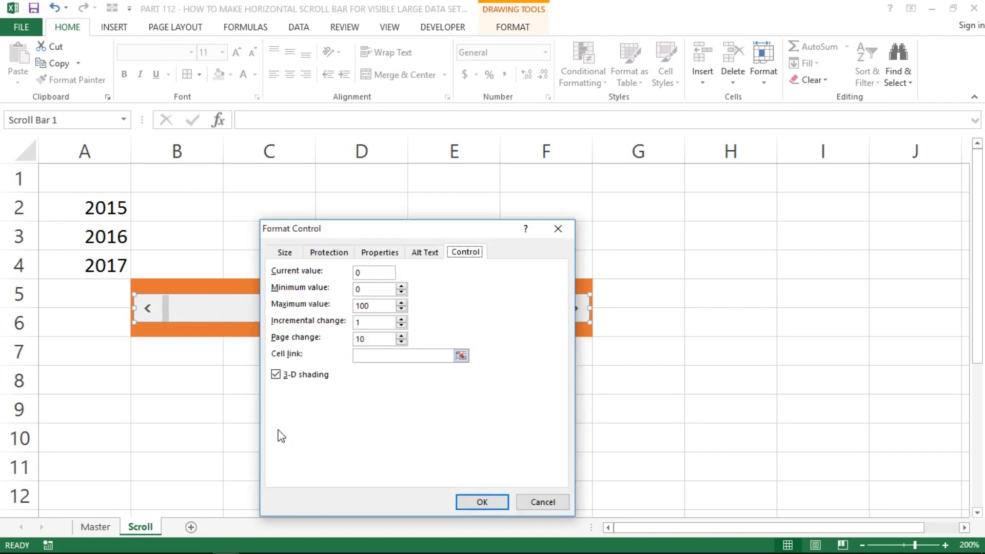
left_click(365, 273)
key("BackSpace")
type("1")
left_click(371, 290)
key("BackSpace")
type("1")
- Set the scroll bar's maximum value to 31 and page change to 5
left_click(375, 306)
key("BackSpace")
key("BackSpace")
key("BackSpace")
type("31")
left_click(374, 322)
left_click(384, 336)
key("BackSpace")
key("BackSpace")
type("5")
double_click(362, 321)
left_click(365, 339)
- Link the scroll bar to cell C6 on the Master sheet
left_click(405, 357)
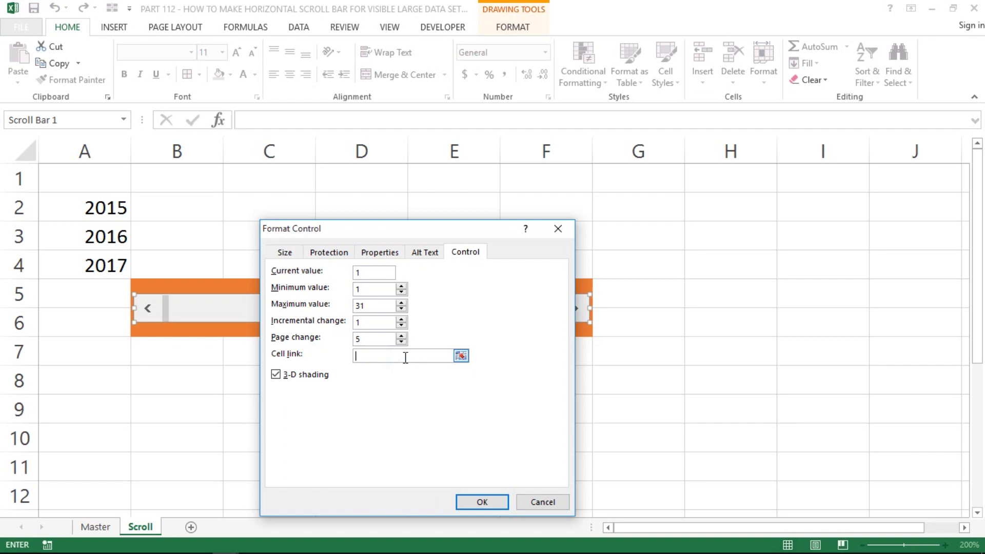
left_click(462, 356)
left_click(96, 527)
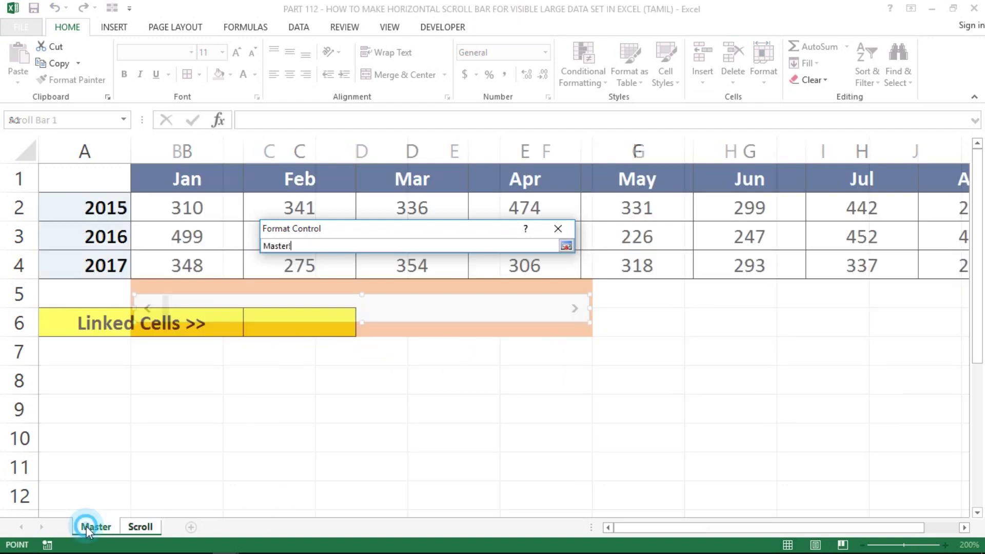
left_click(293, 320)
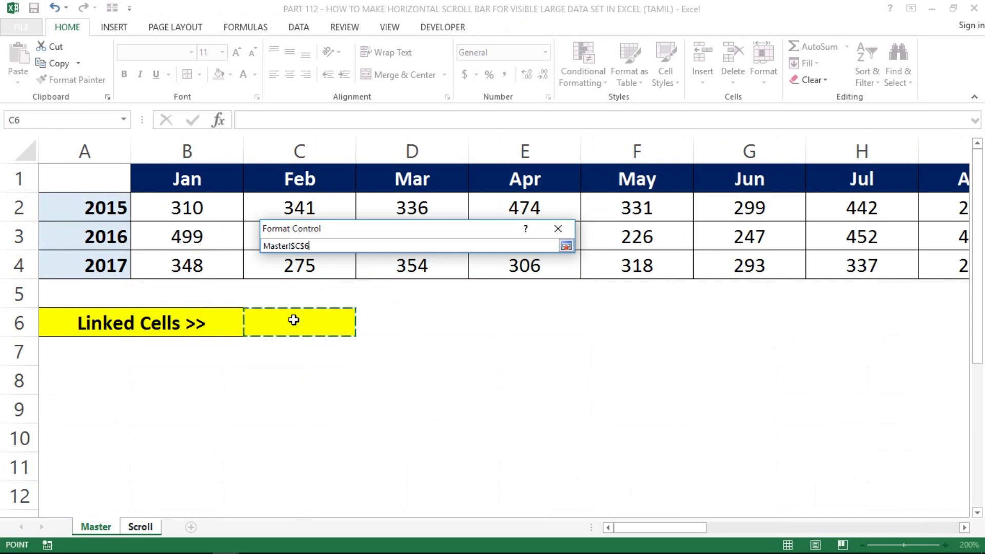
key("Return")
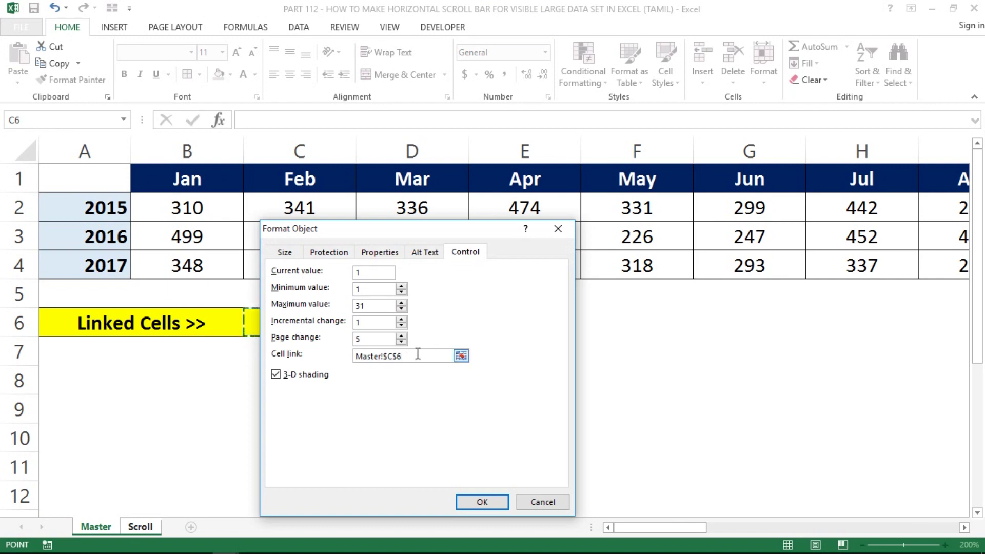
- Confirm the scroll bar settings and step its value up three times
left_click(494, 502)
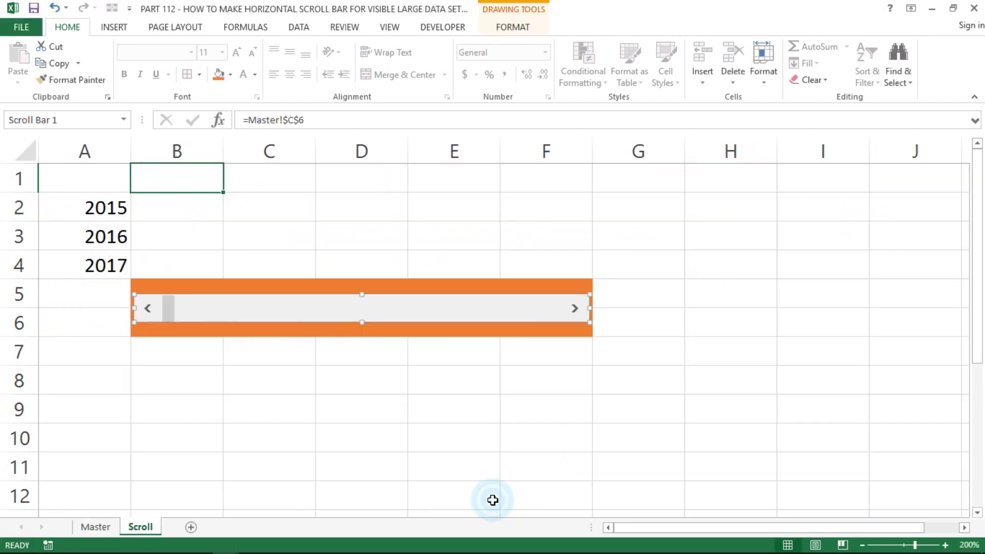
left_click(411, 399)
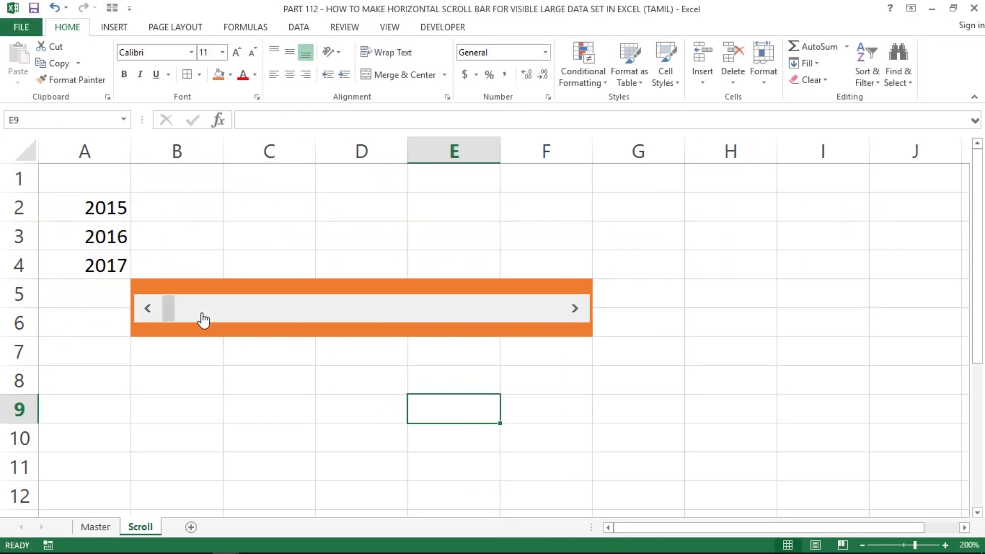
left_click(575, 310)
left_click(575, 310)
left_click(575, 310)
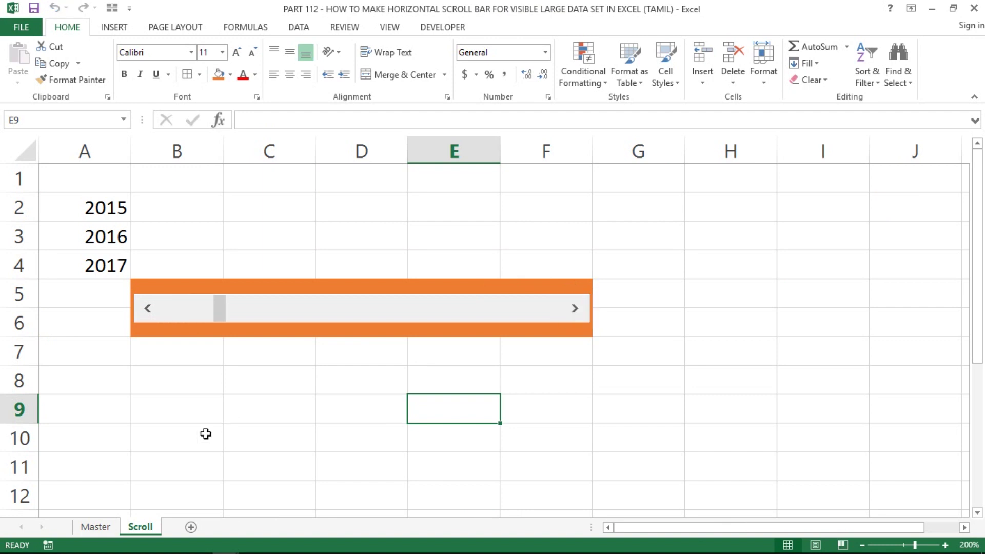
- Step the scroll bar back and forward checking Master!C6, then drag the thumb to the start
left_click(95, 527)
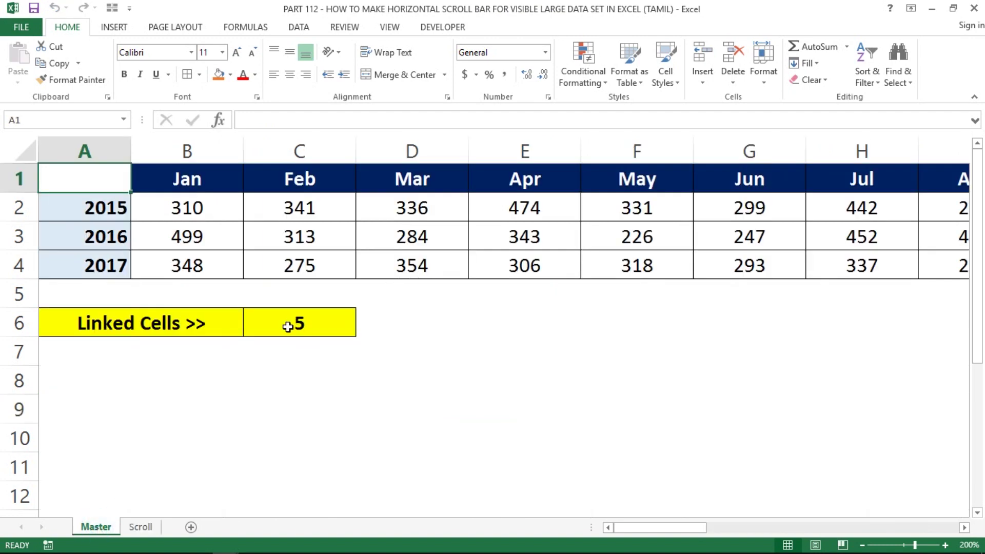
left_click(142, 530)
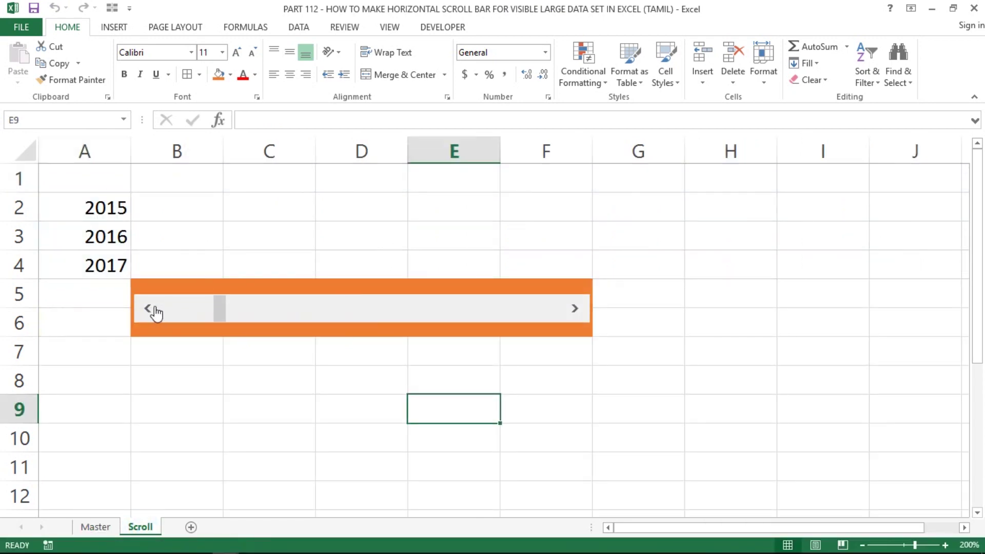
left_click(149, 309)
left_click(94, 527)
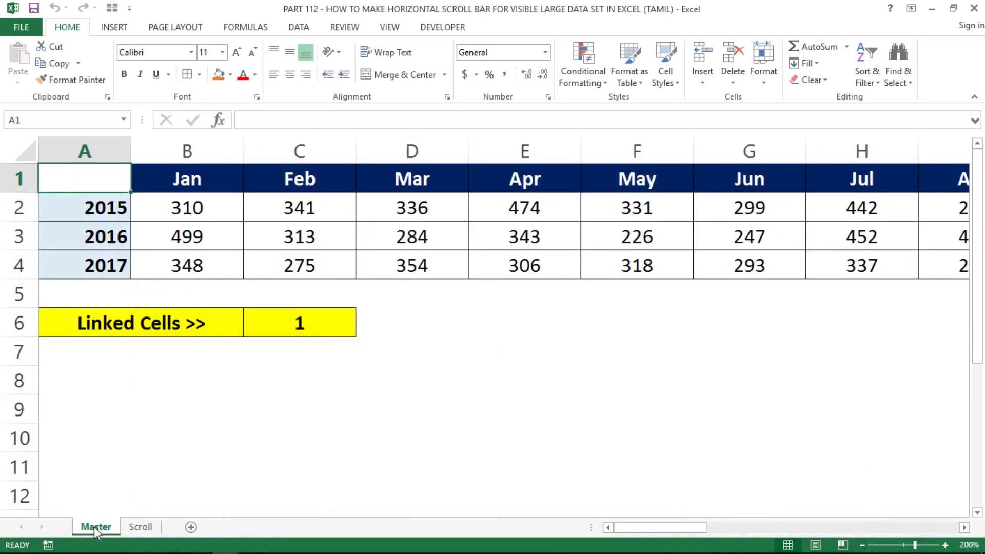
left_click(141, 528)
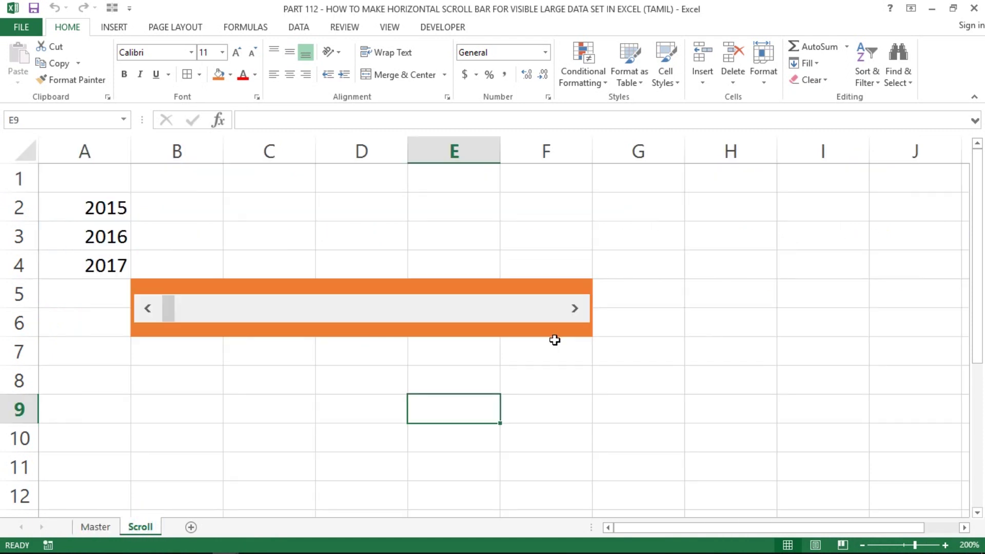
left_click(575, 309)
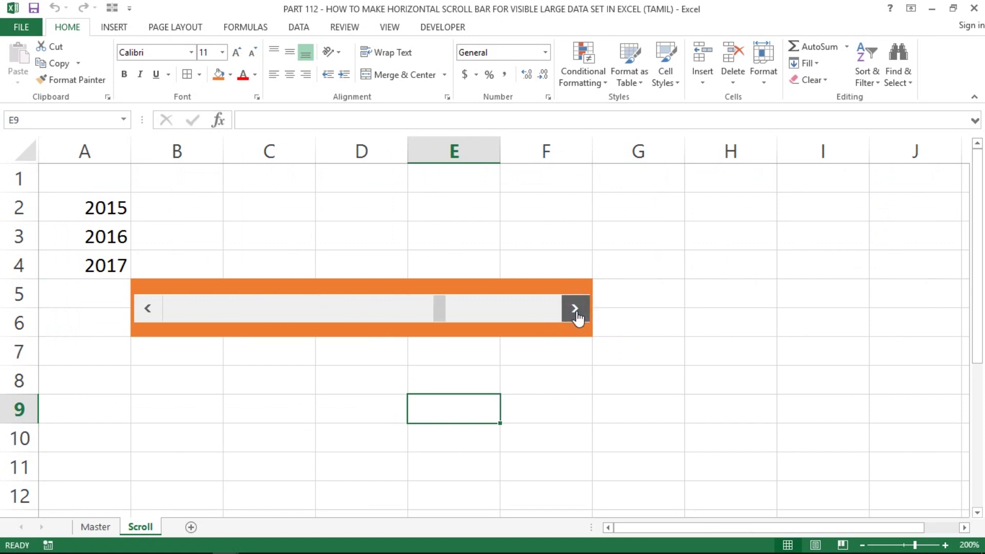
left_click(96, 527)
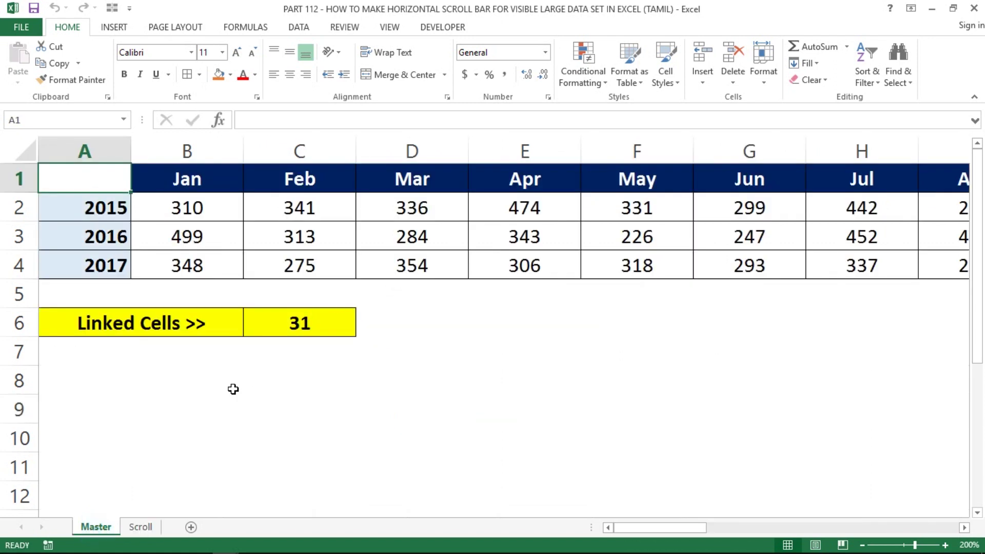
left_click(140, 528)
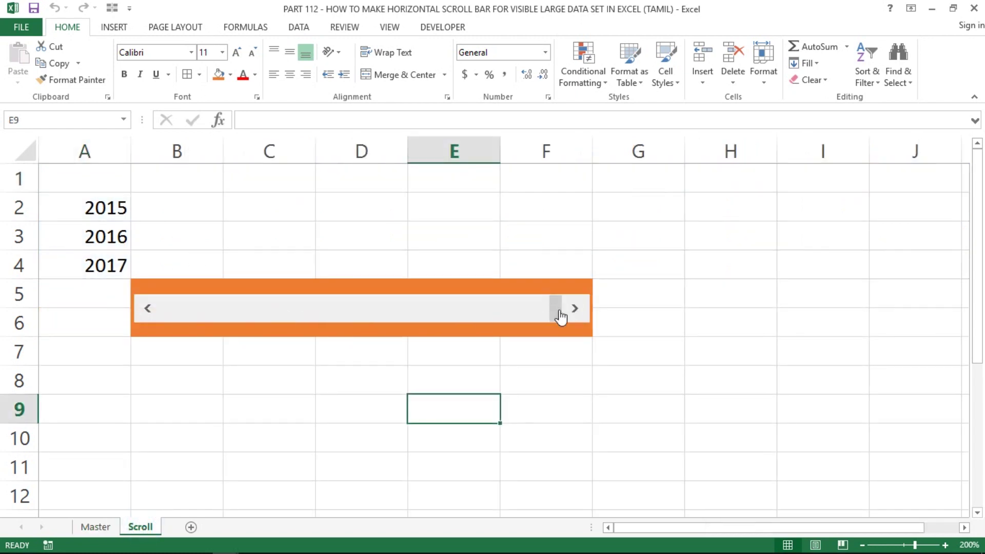
left_click_drag(564, 309, 98, 316)
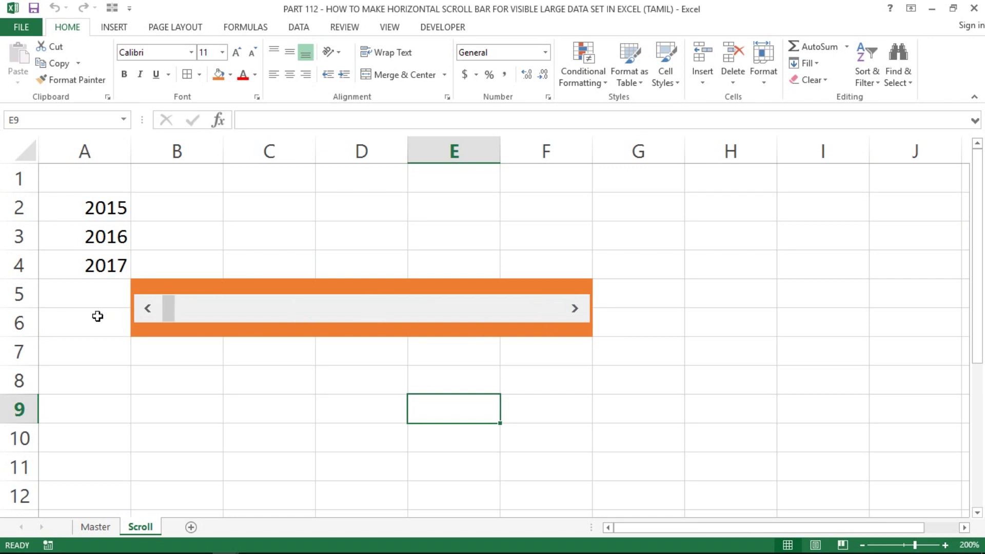
- Select the output range B1:F4 on the Scroll sheet
left_click(183, 182)
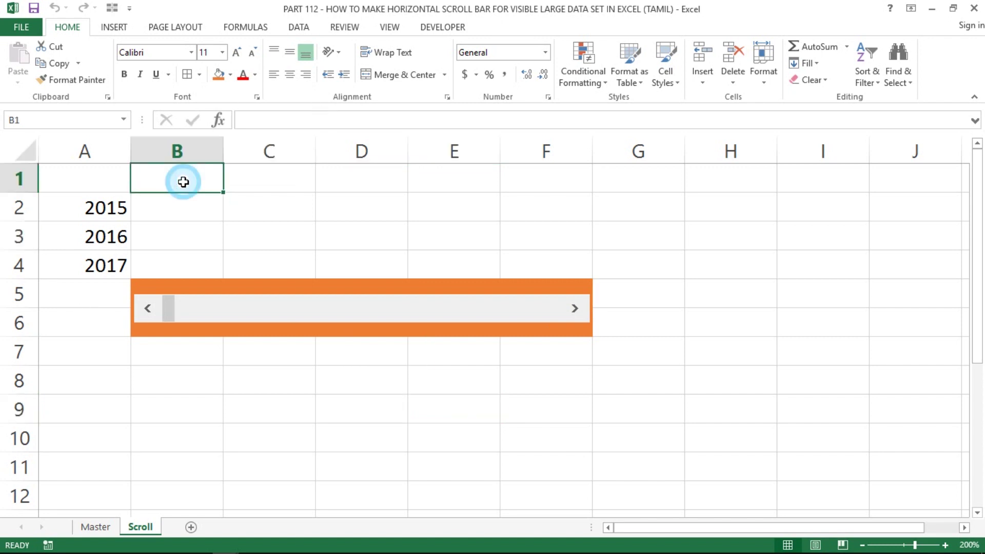
key("shift+Right")
key("shift+Right")
key("shift+Right")
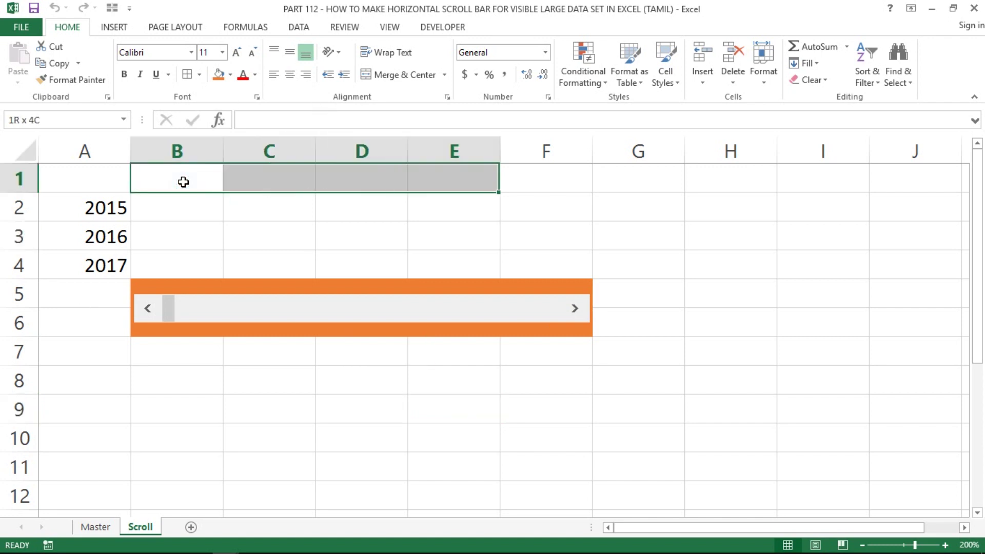
key("shift+Right")
key("shift+Down")
key("shift+Down")
key("shift+Down")
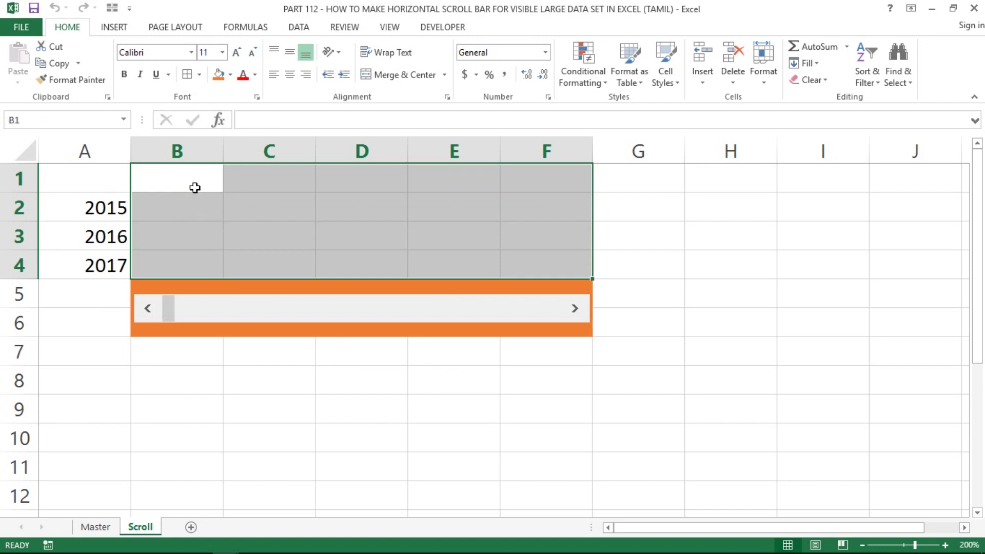
left_click(187, 181)
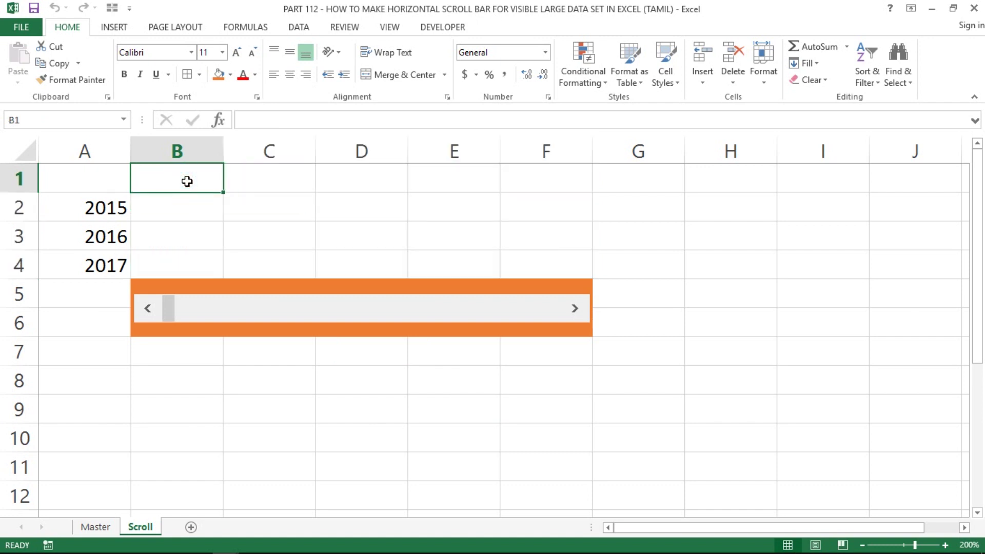
key("shift+Down")
key("shift+Down")
key("shift+Down")
key("shift+Right")
key("shift+Right")
key("shift+Right")
key("shift+Right")
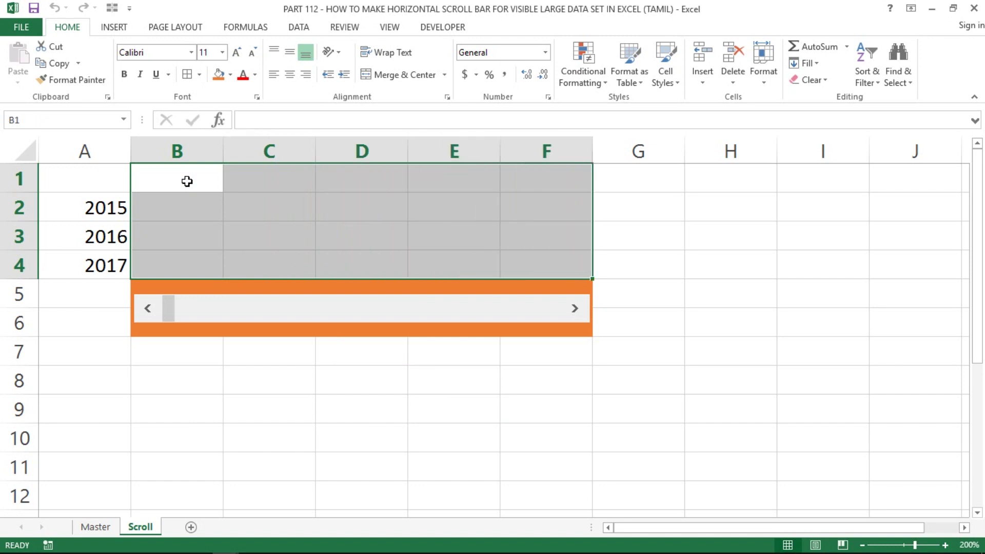
- Enter =OFFSET(Master!A1,0,Master!$C$6) into all of B1:F4 at once
type("=")
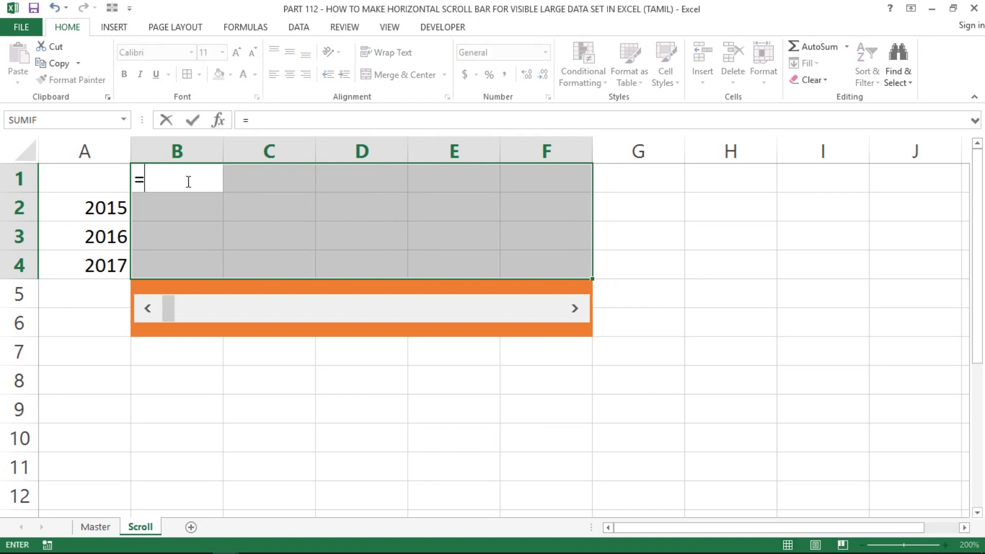
type("of")
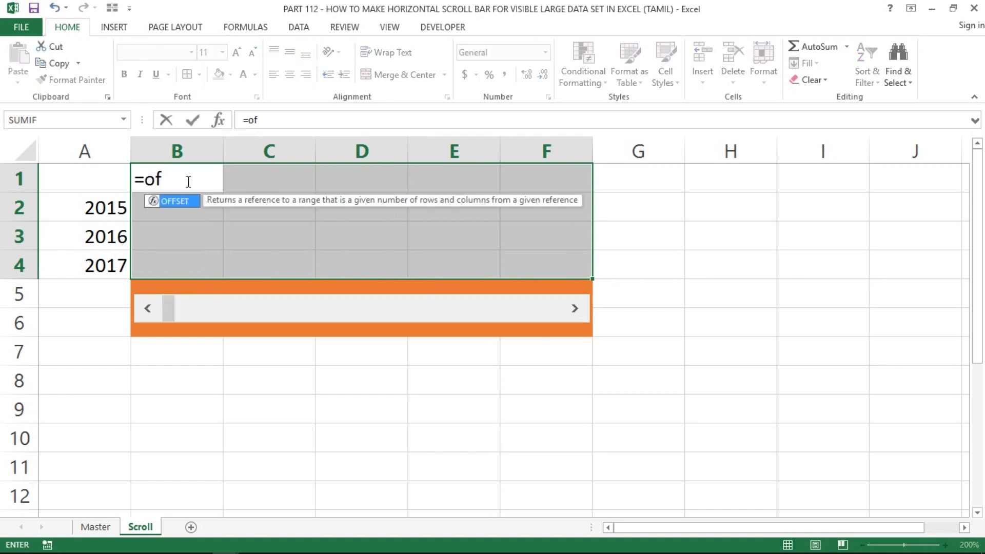
key("Tab")
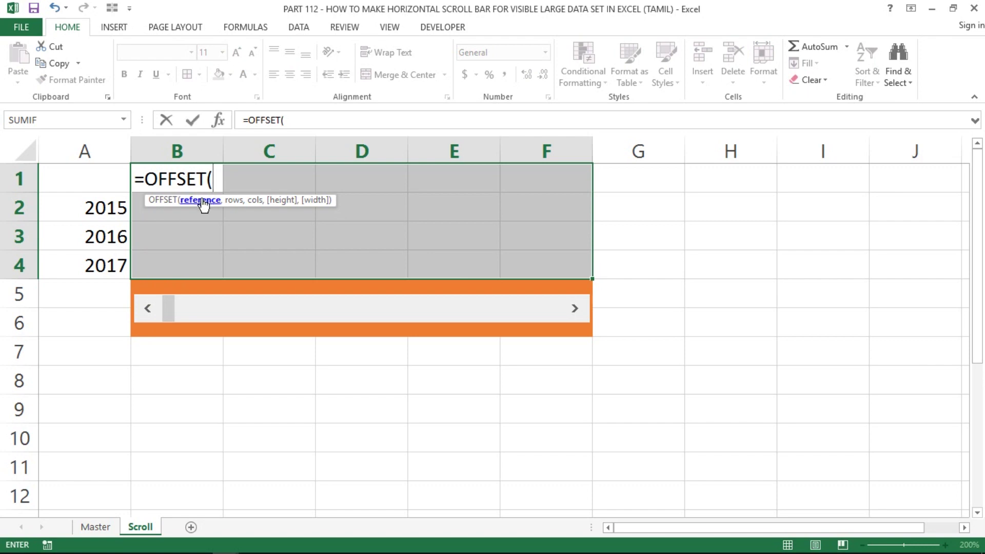
left_click(100, 526)
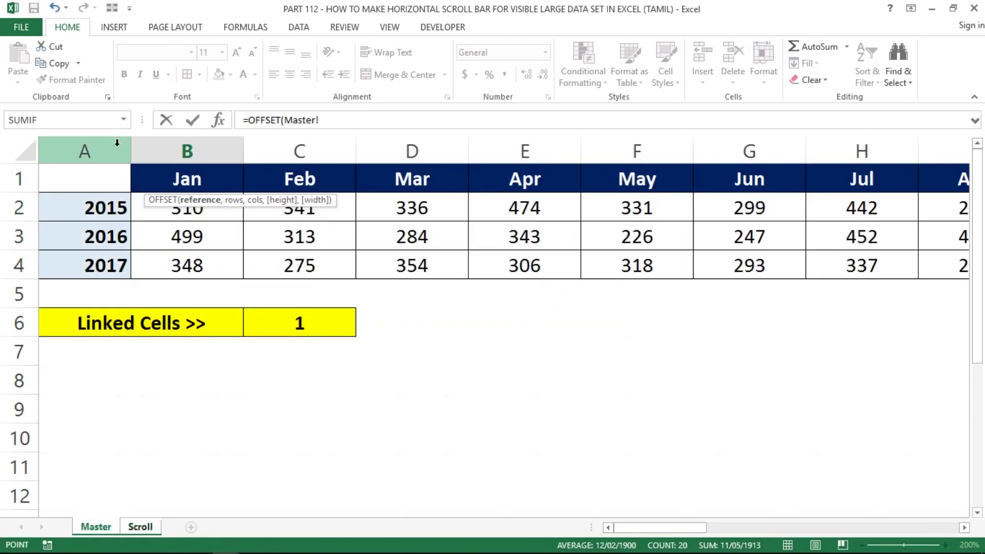
left_click(64, 174)
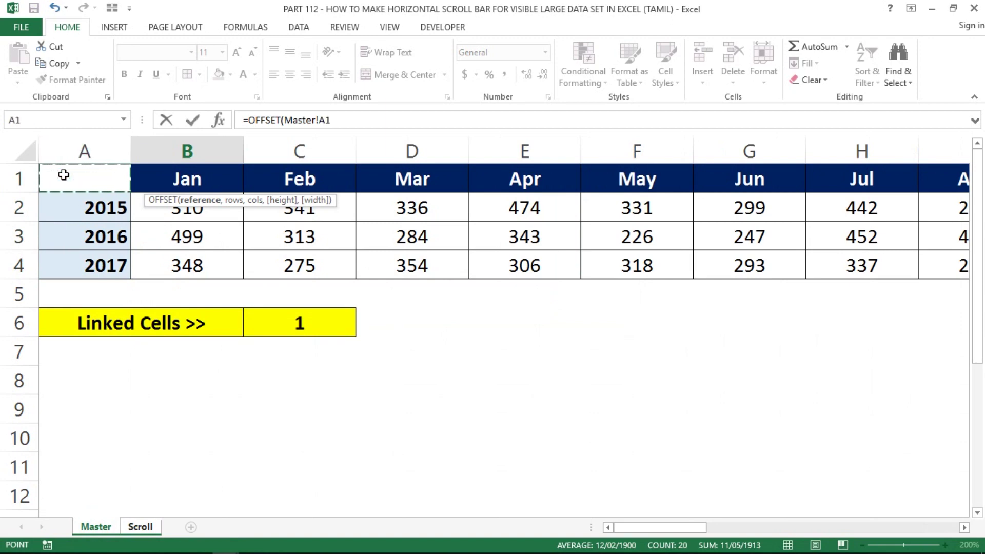
type(",")
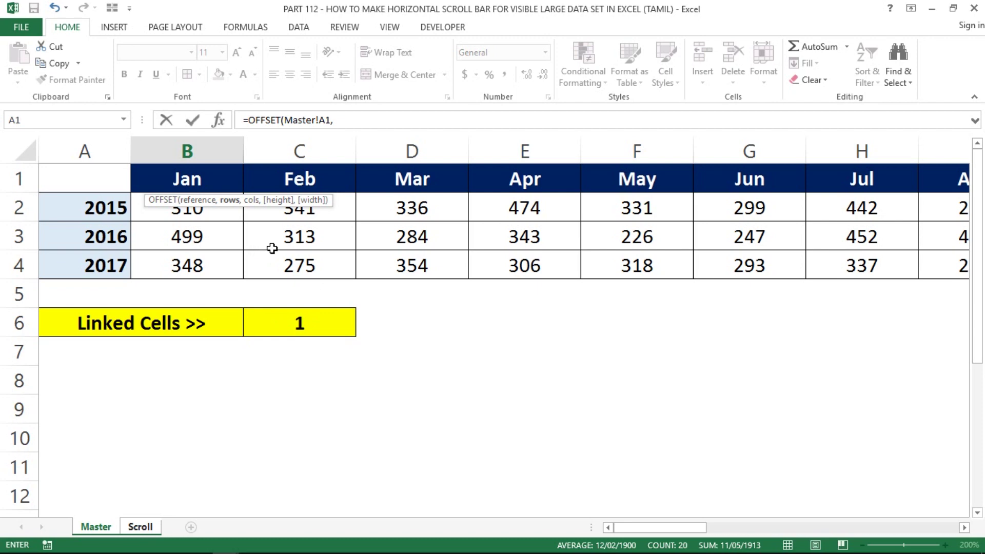
type("0")
type(",")
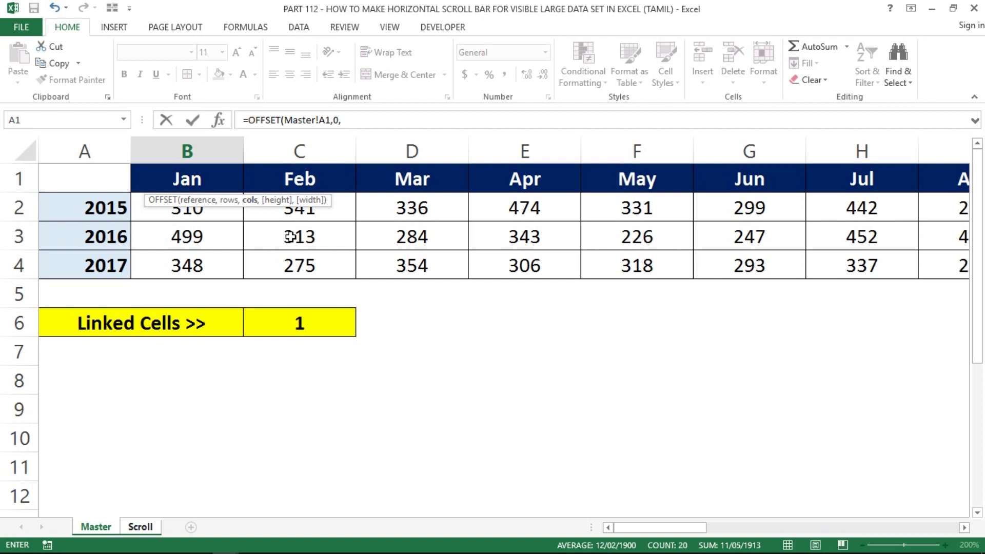
left_click(297, 322)
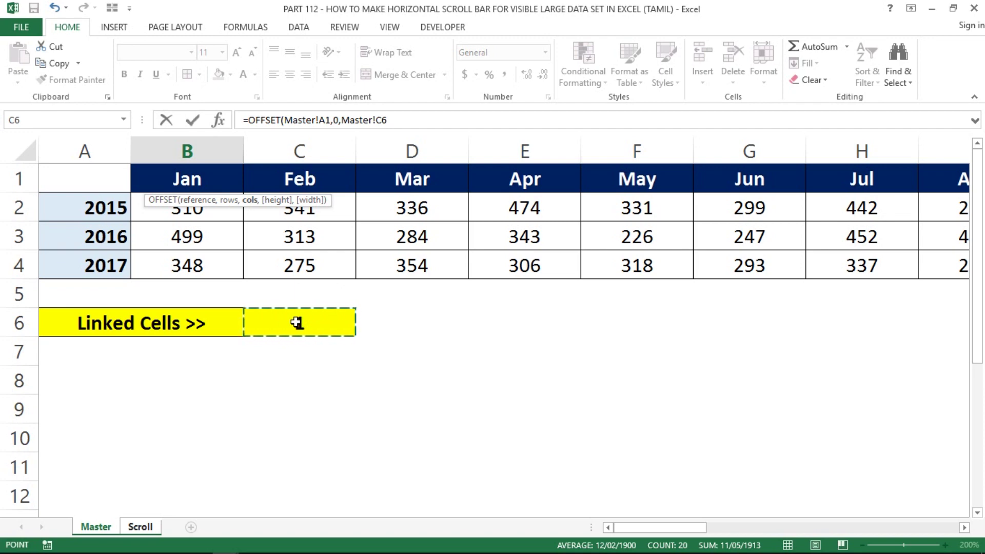
key("F4")
type(")")
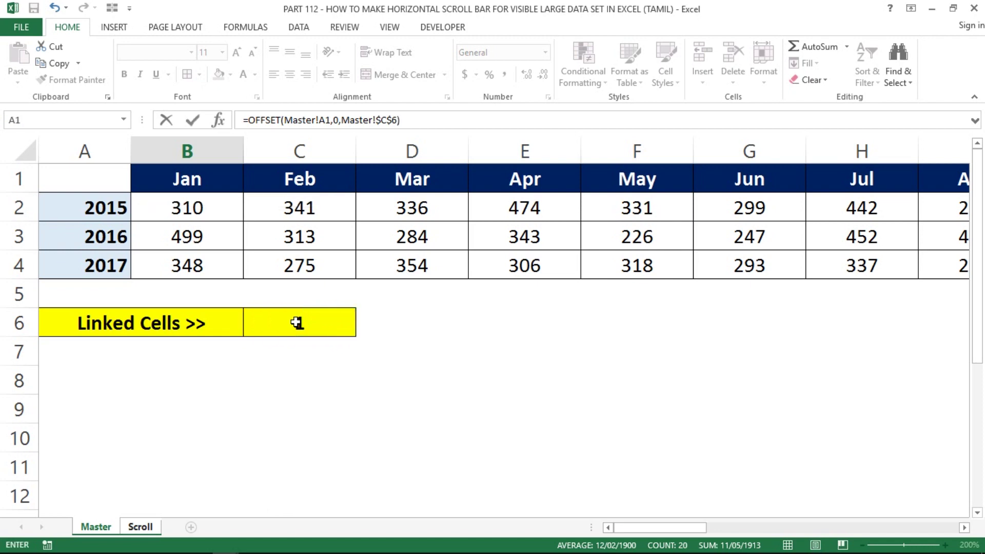
key("ctrl+Return")
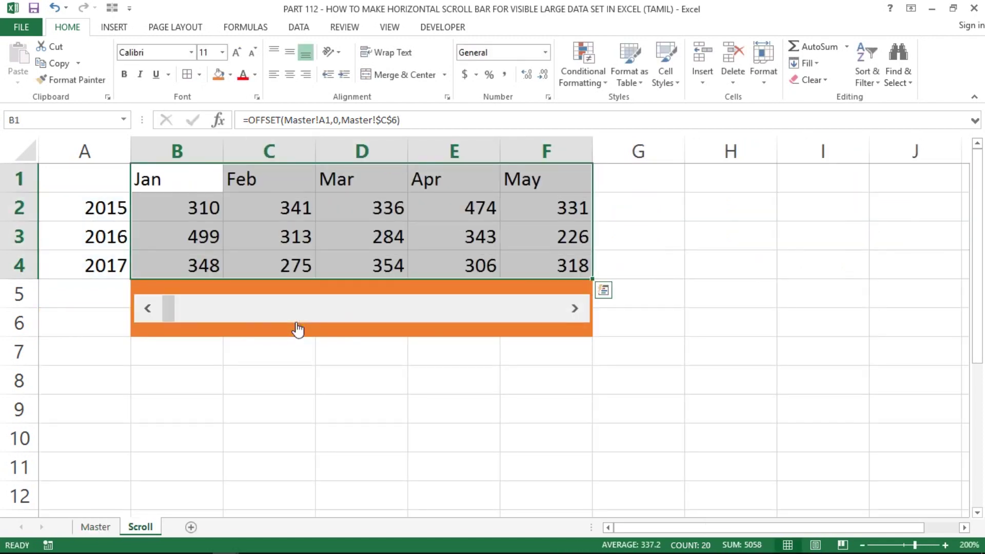
- Centre the new table's values and select the month headers B1:F1
left_click(290, 75)
left_click(197, 180)
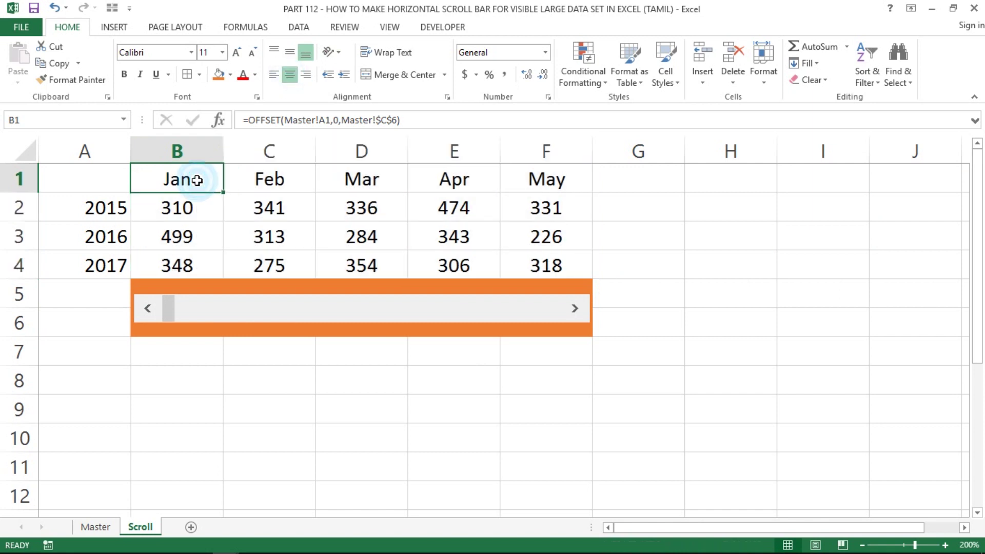
key("shift+Right")
key("shift+Right")
key("shift+Right")
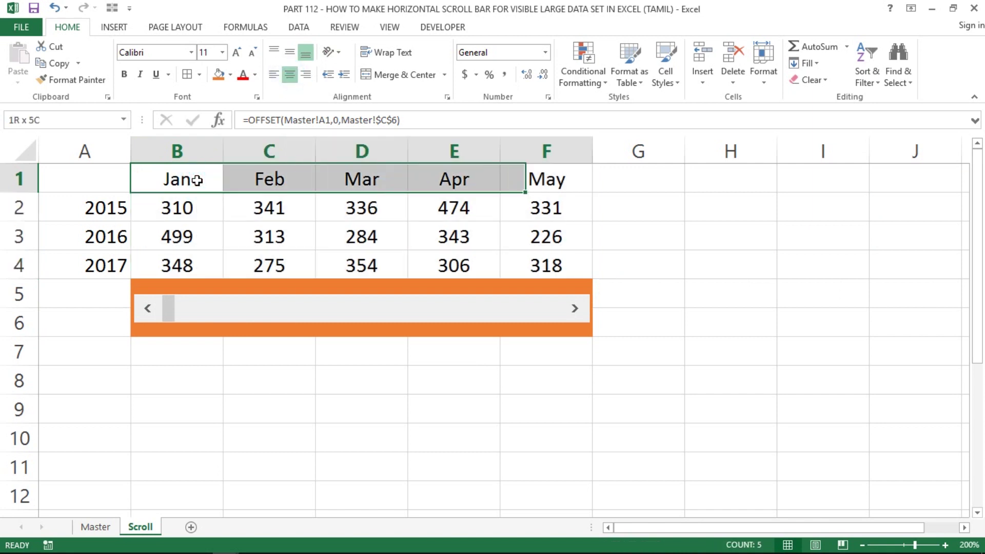
key("shift+Right")
key("shift+Right")
key("shift+Left")
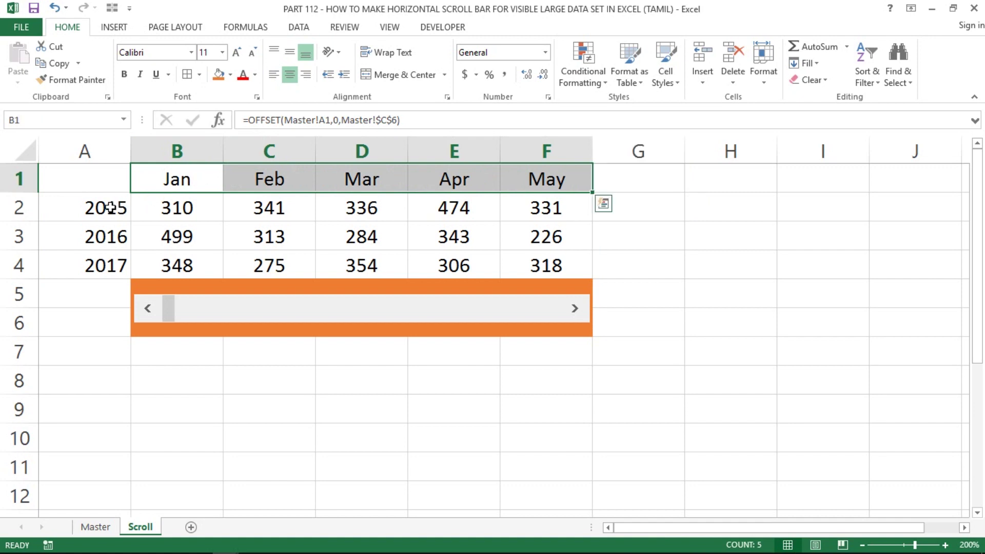
- Give the year labels A2:A4 the Accent5 cell style in bold
left_click(104, 209)
left_click_drag(105, 237, 104, 258)
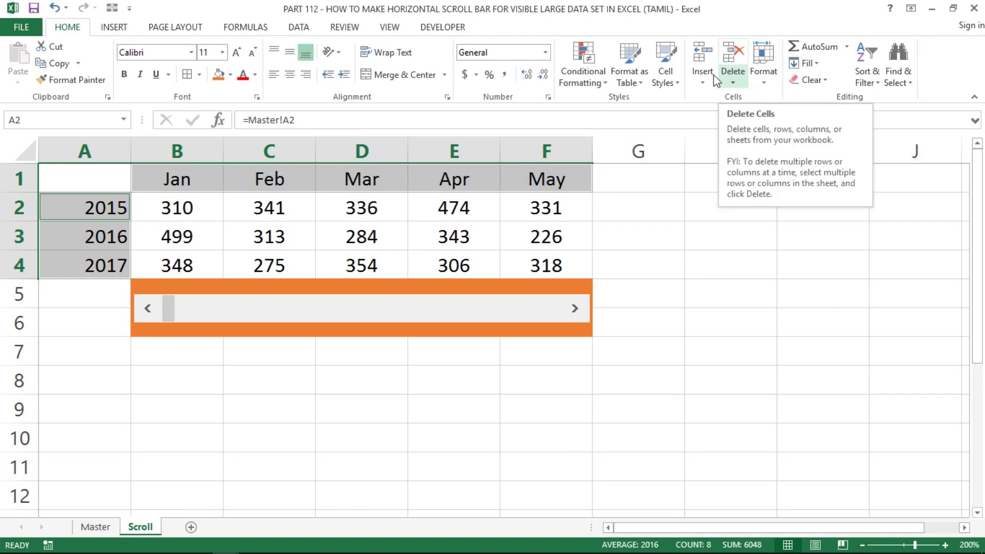
left_click(677, 82)
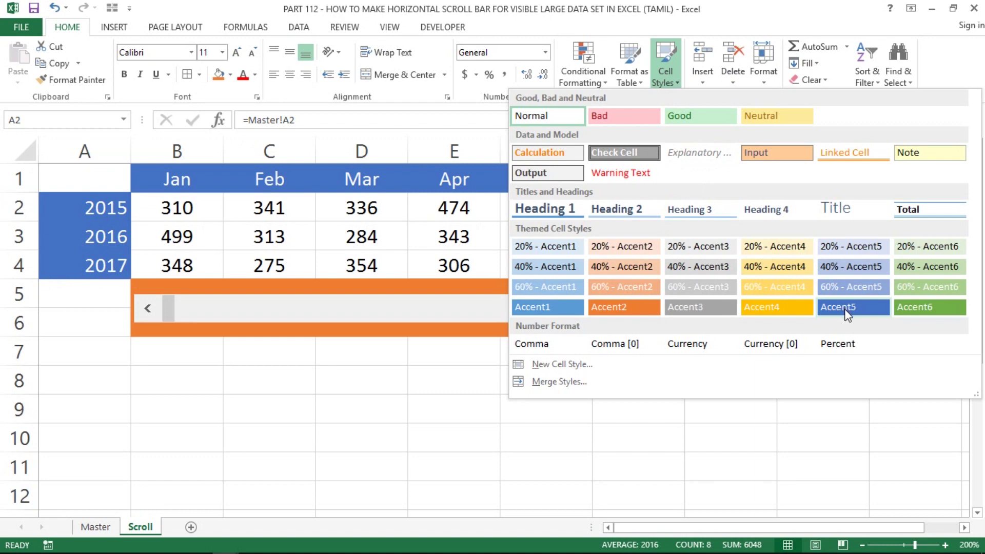
left_click(848, 306)
key("ctrl+b")
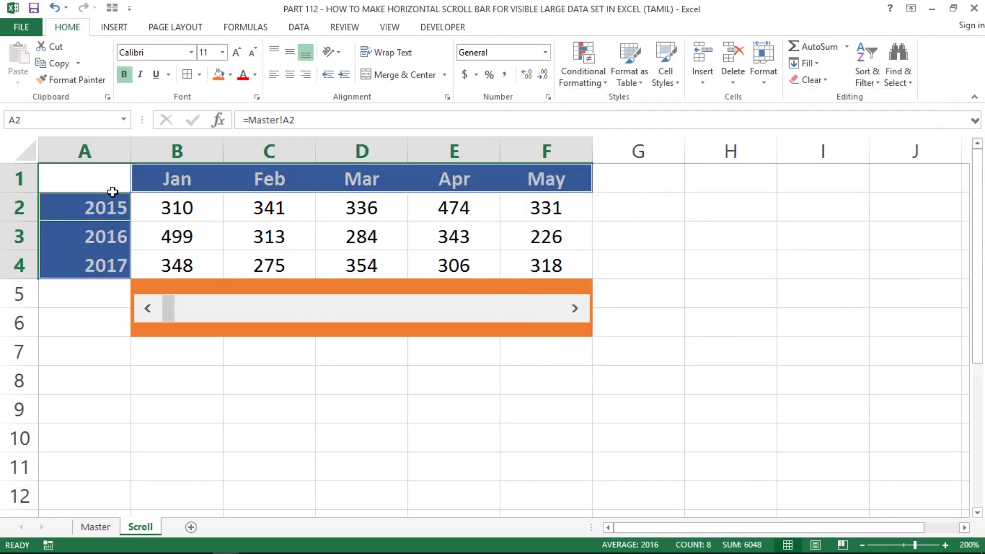
- Centre the 2015–2017 year labels and inspect the OFFSET formula in B2
left_click(102, 206)
key("shift+Down")
key("shift+Down")
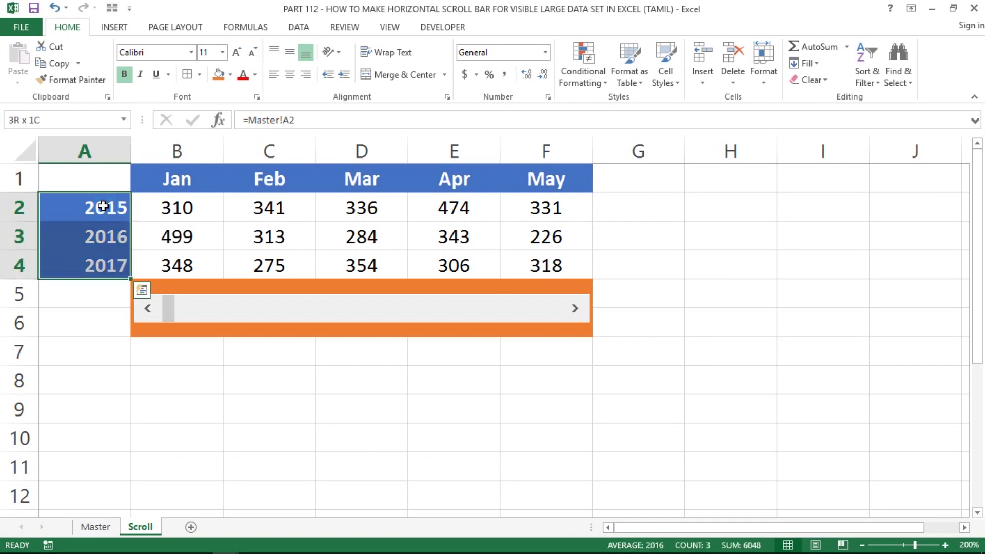
left_click(289, 76)
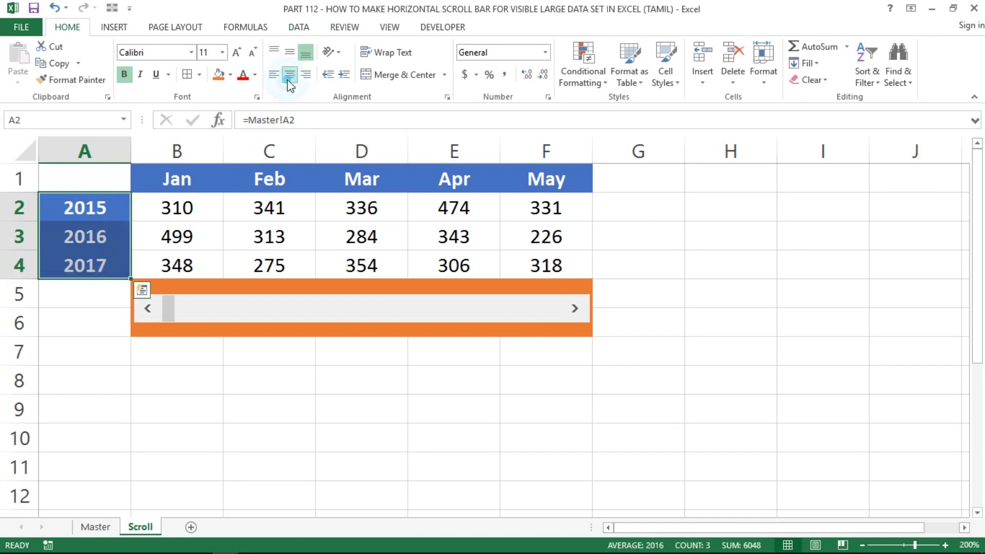
left_click(200, 207)
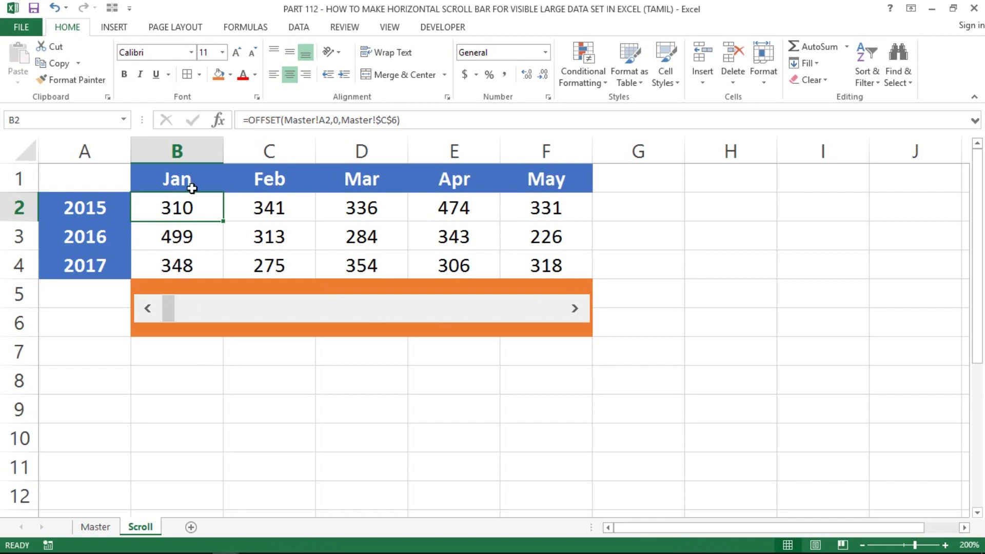
left_click(182, 205)
- Check the January values on Master, then advance the Scroll table to its last position
left_click(99, 522)
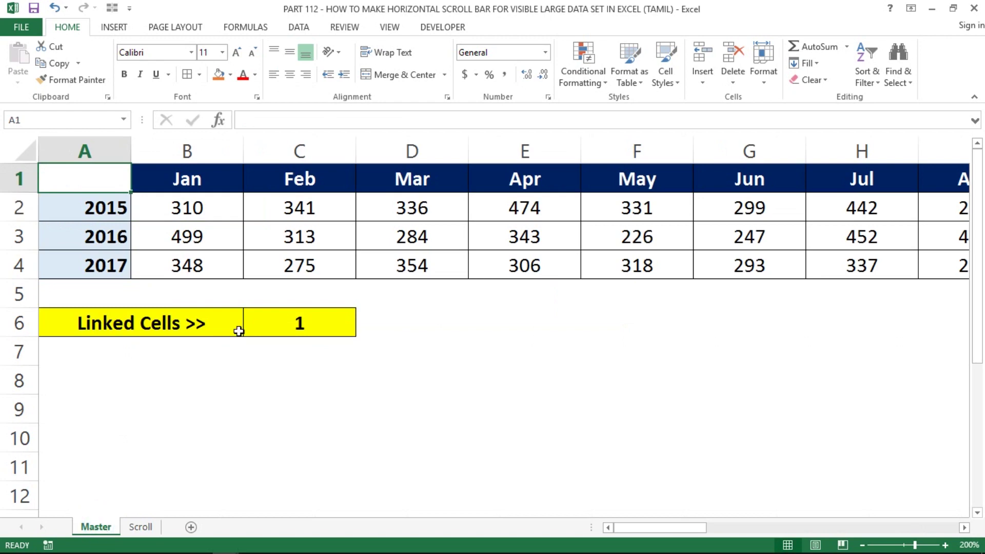
left_click(189, 216)
key("Down")
key("Down")
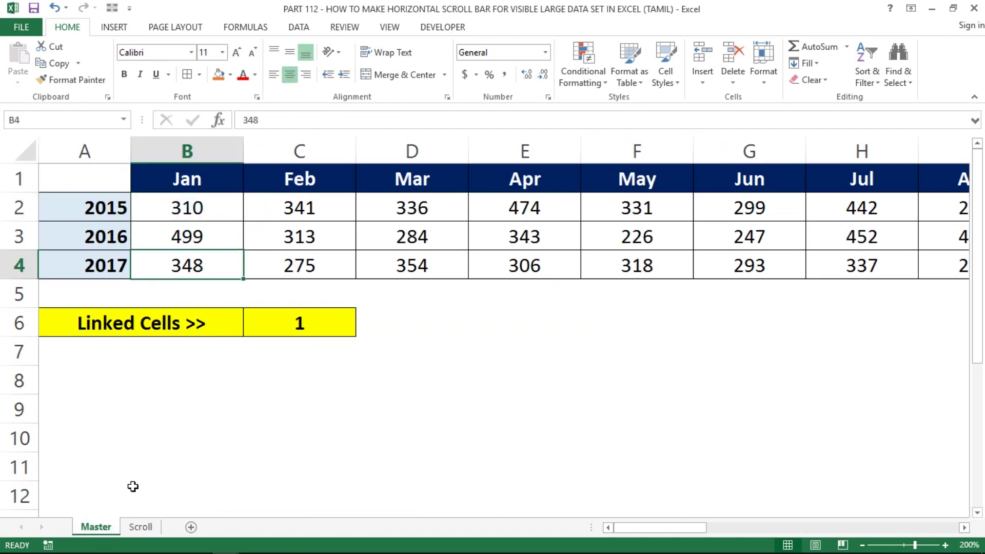
left_click(137, 528)
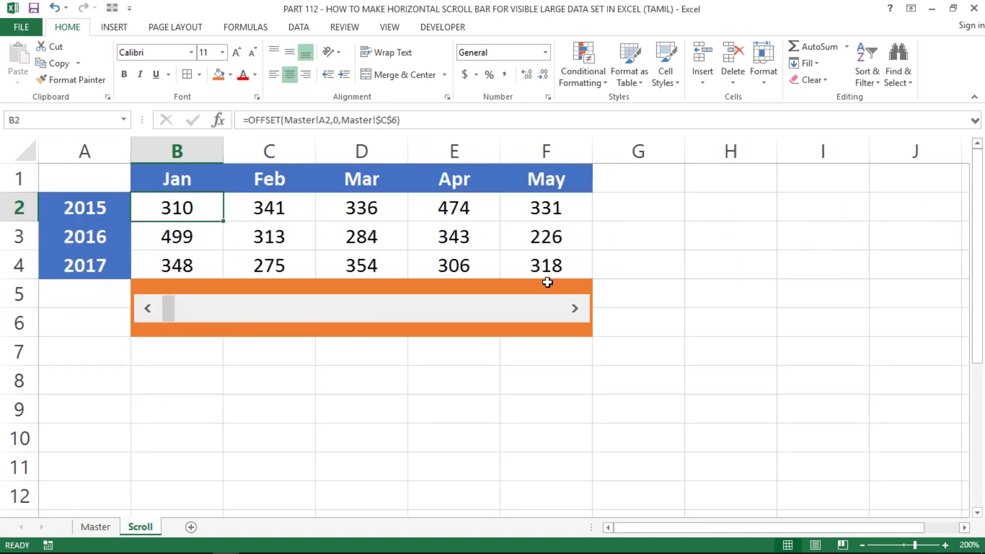
left_click(574, 310)
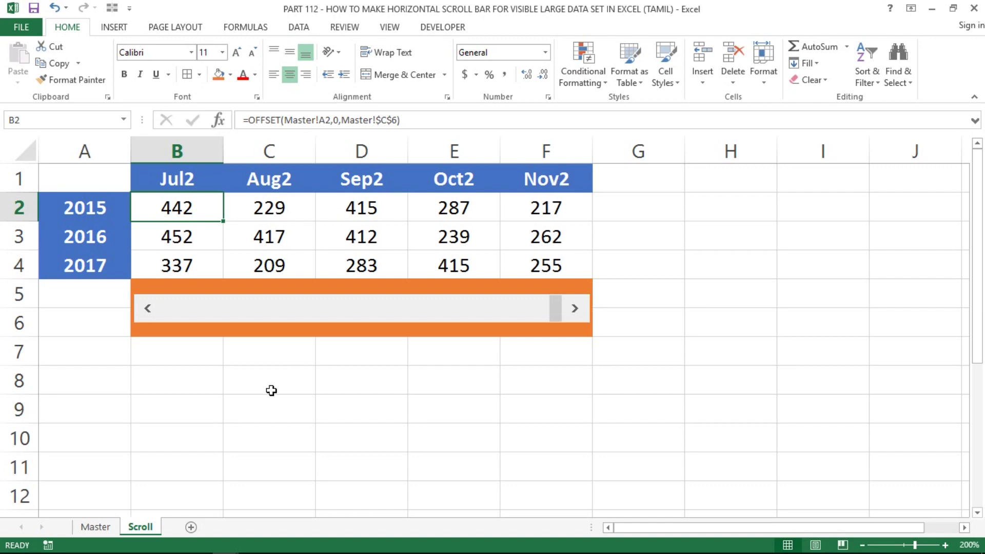
- Confirm Master's month headers end at Dec2 and select that column's values
left_click(94, 526)
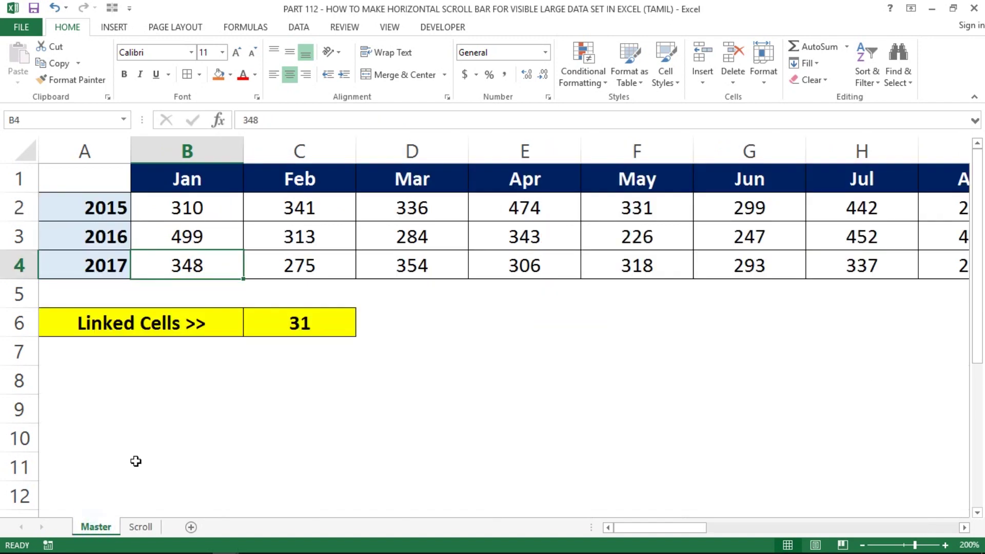
left_click(434, 169)
key("ctrl+Right")
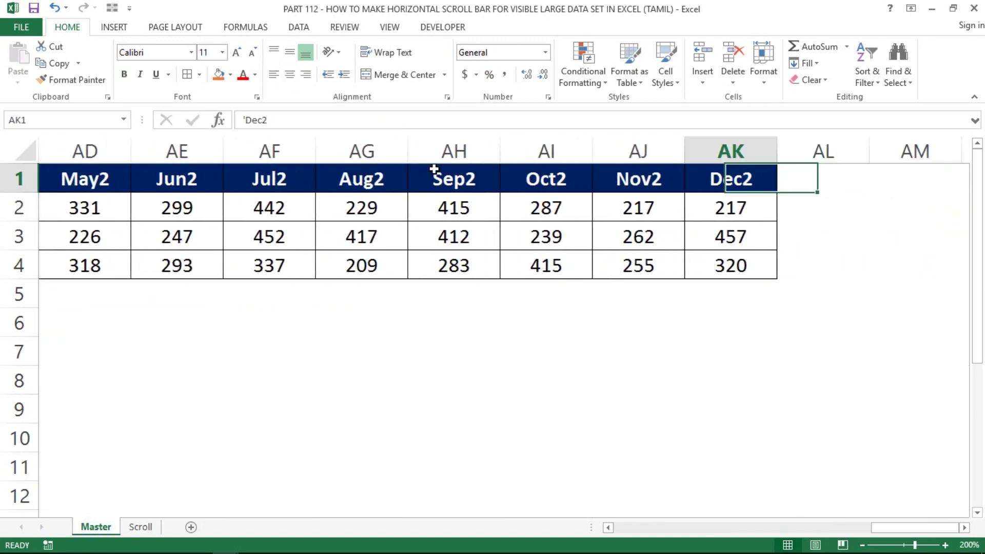
key("ctrl+shift+Down")
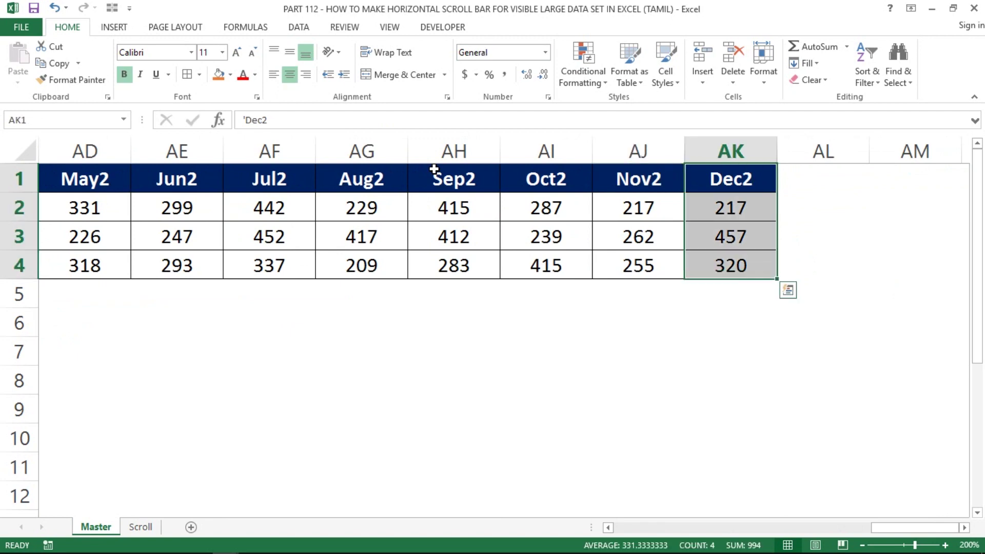
left_click(144, 526)
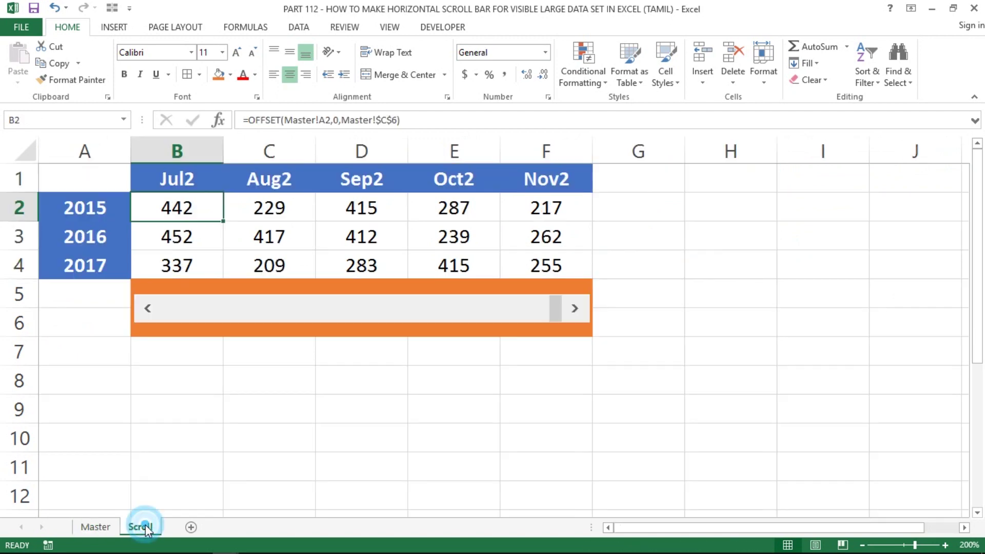
- Change the scroll bar's maximum value from 31 to 32 in Format Control
right_click(408, 314)
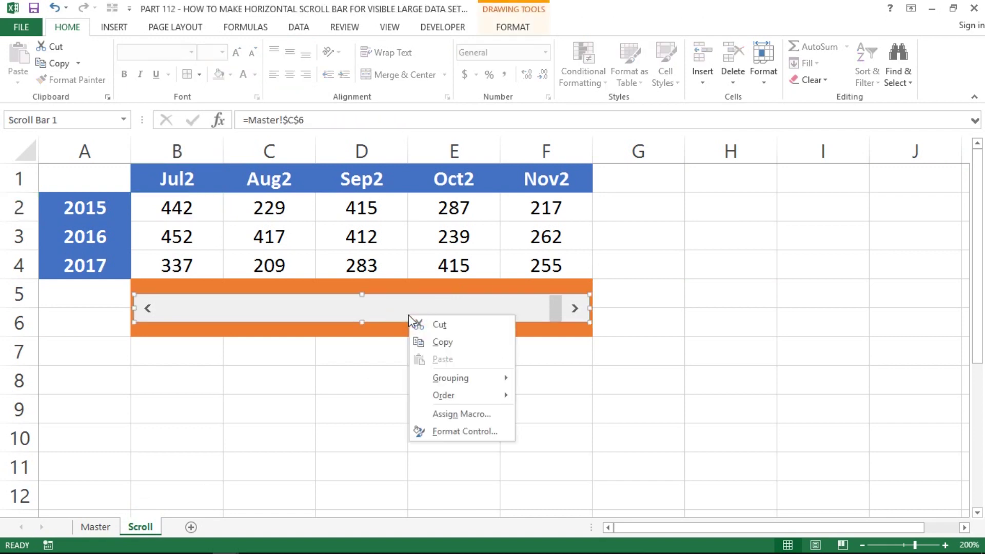
left_click(455, 433)
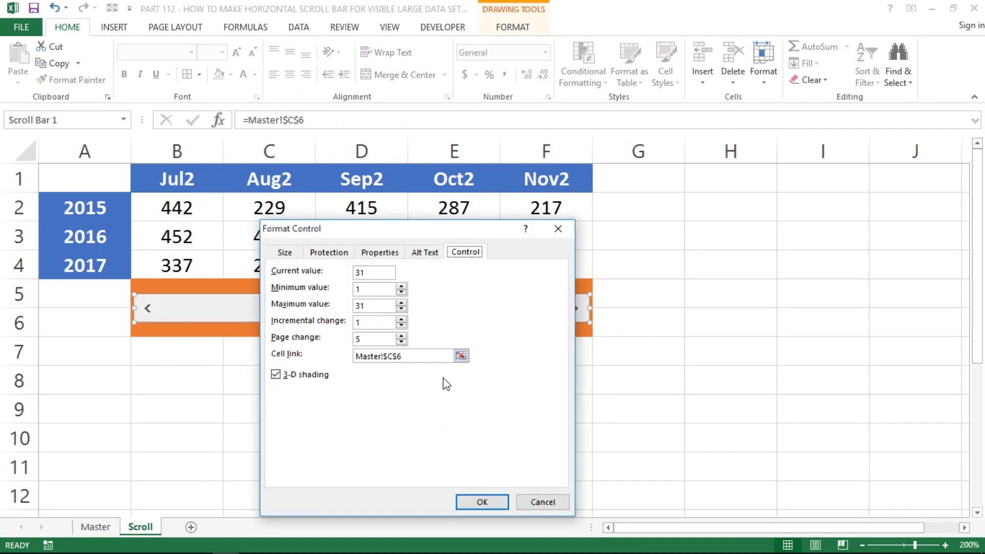
left_click(368, 305)
left_click(472, 507)
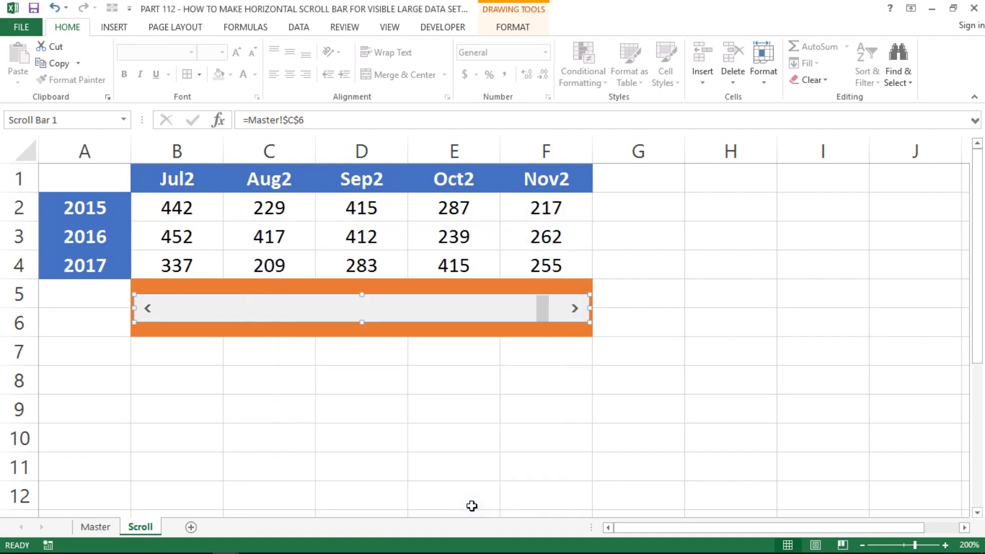
left_click(303, 426)
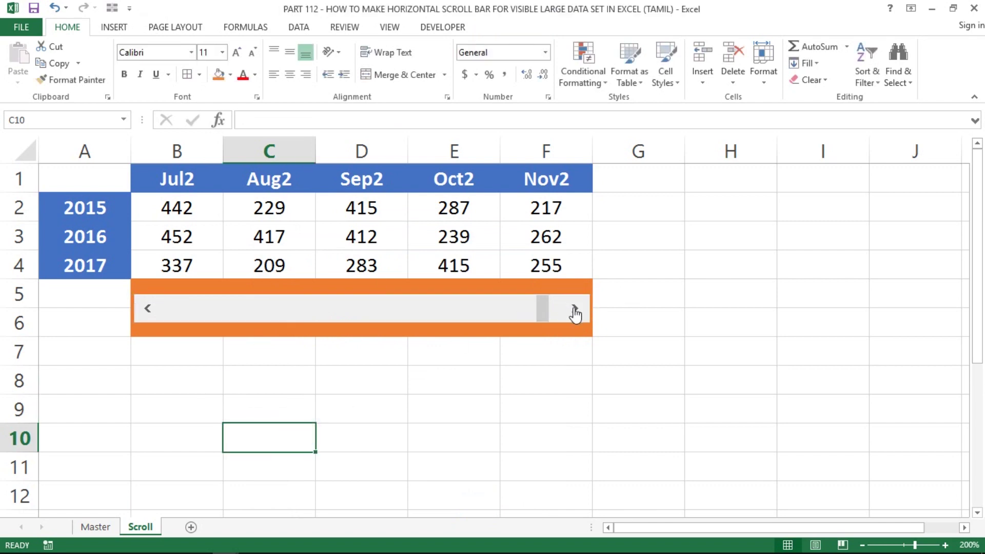
- Step the Scroll table forward to Aug2–Dec2 and dismiss the updates notification and Settings window
left_click(575, 308)
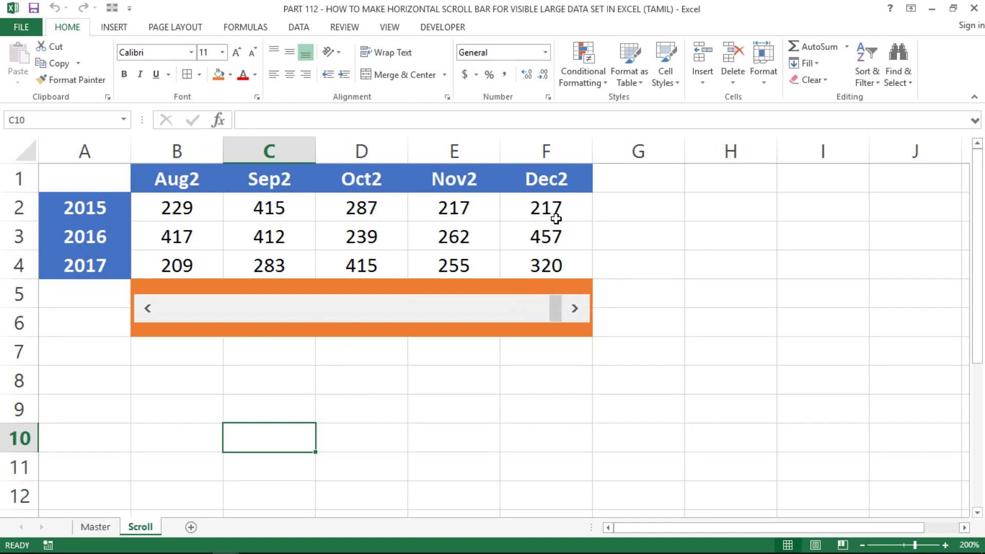
left_click(91, 528)
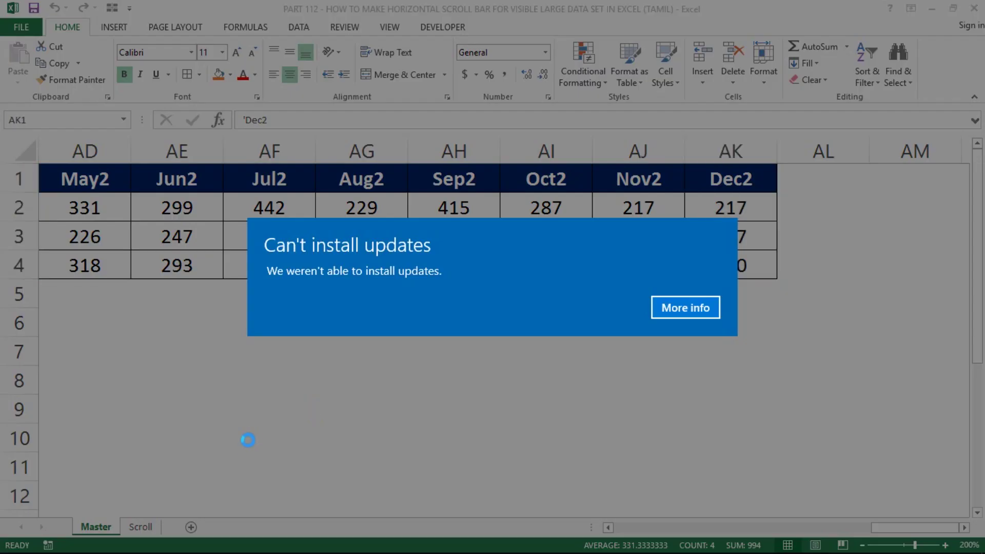
left_click(685, 307)
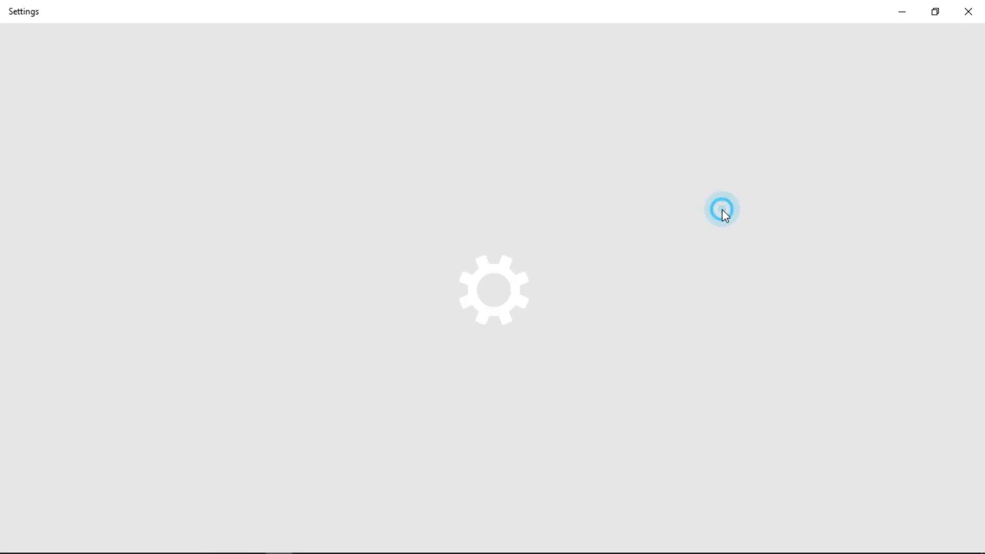
left_click(969, 11)
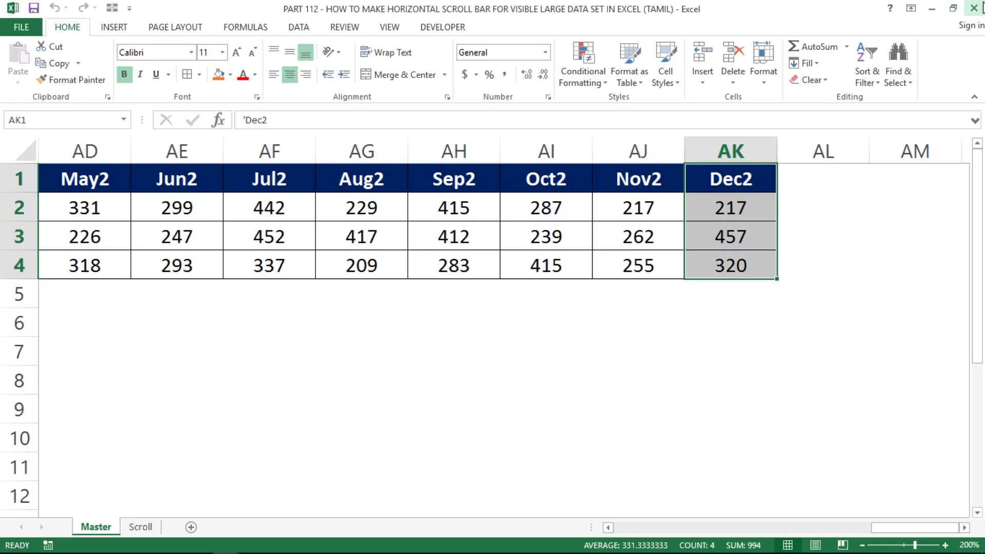
- Check the Dec2 values on Master, then return to the Scroll sheet
left_click(657, 231)
key("Up")
key("Up")
key("Right")
key("Down")
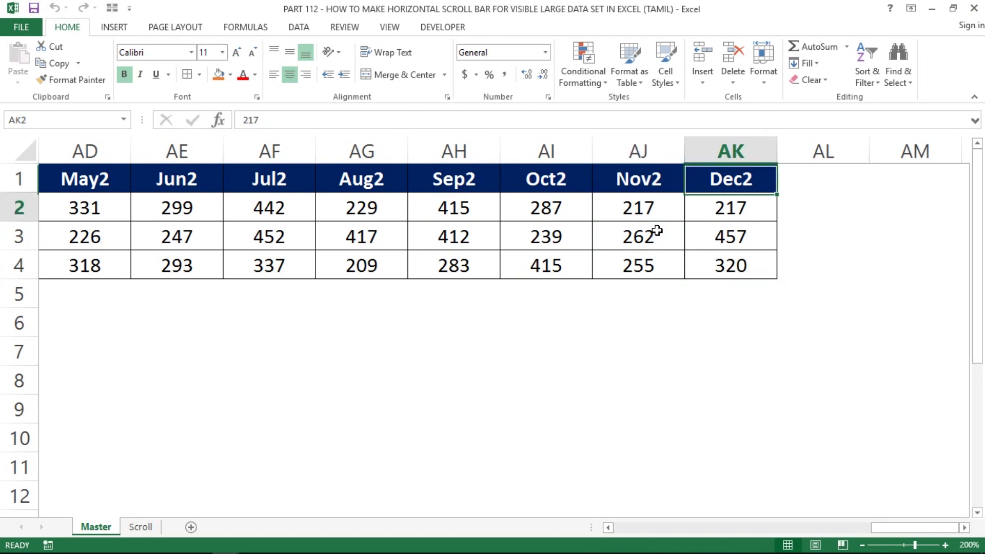
key("Up")
key("ctrl+Home")
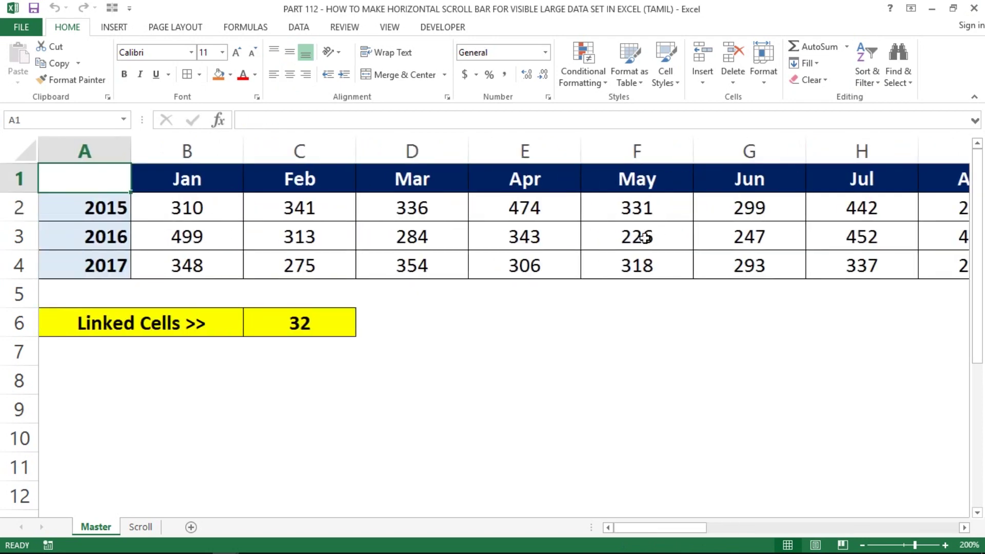
left_click(134, 527)
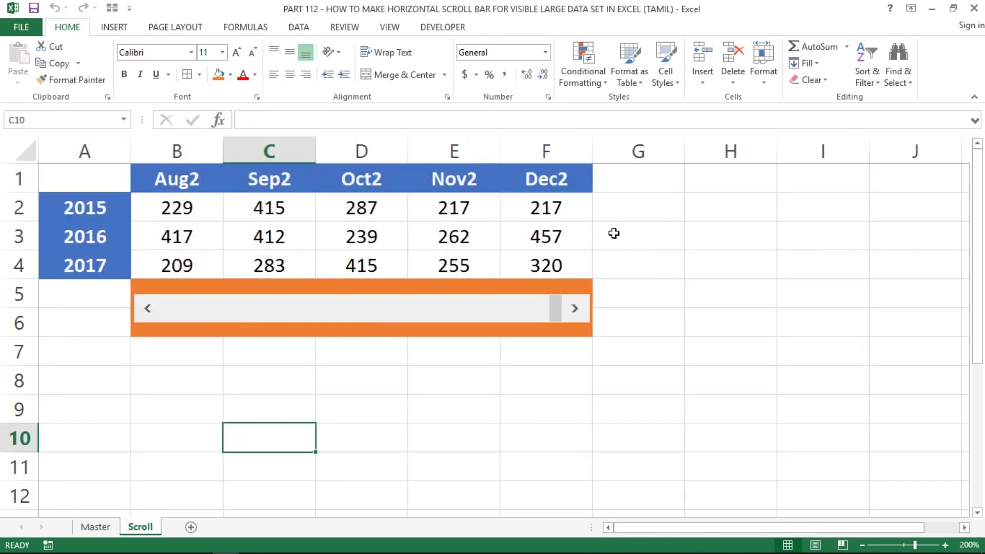
- Run the scroll bar back and forth, forward to Dec2, then back to Jan–May
left_click(146, 309)
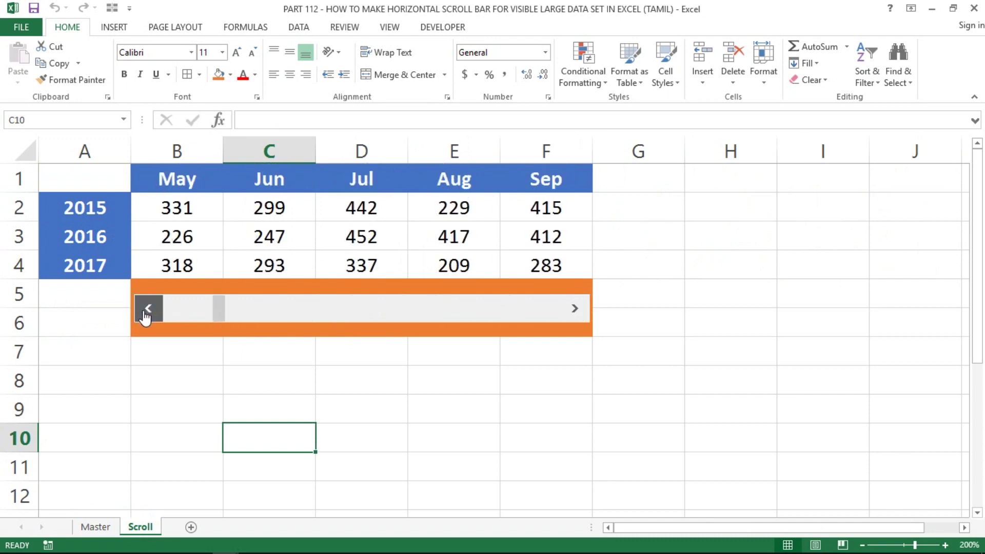
left_click(576, 324)
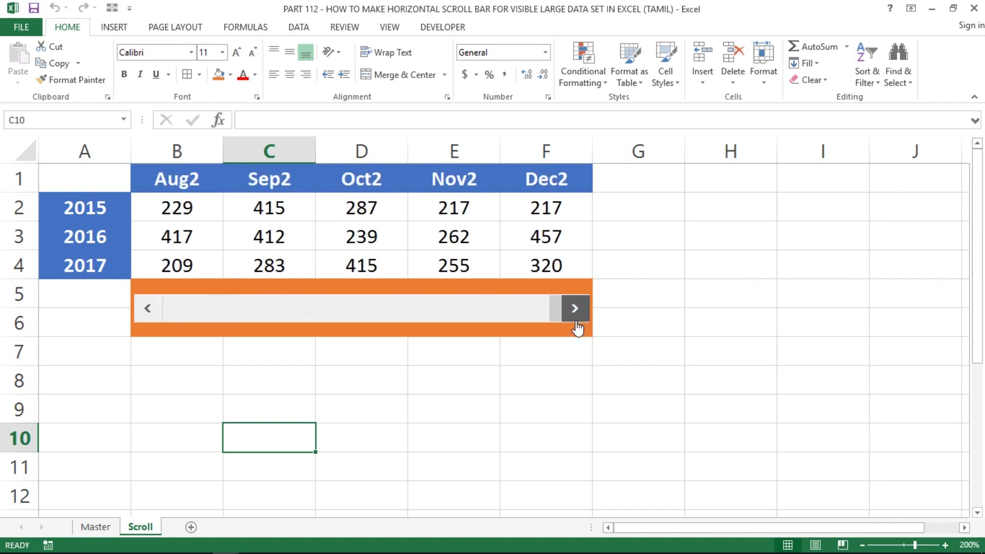
left_click(150, 311)
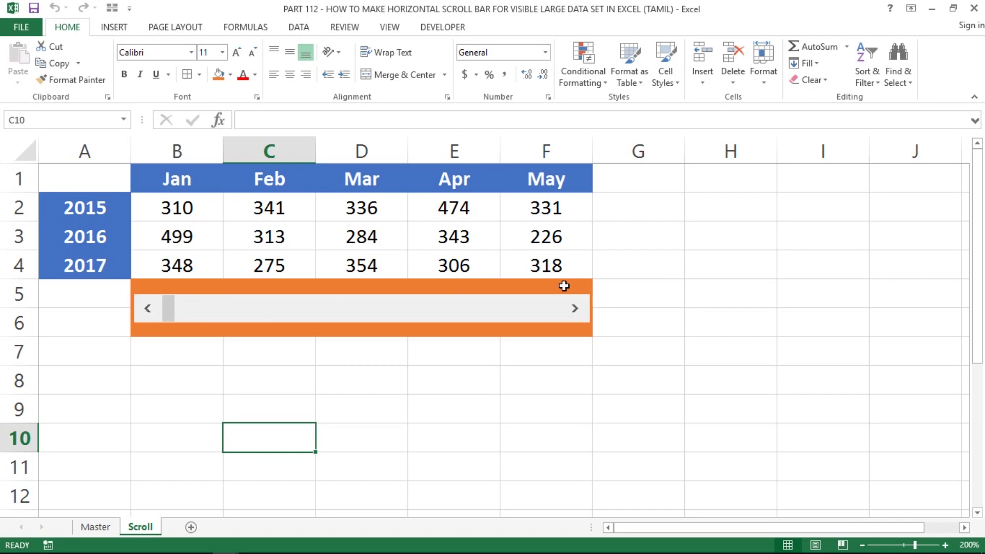
left_click(573, 310)
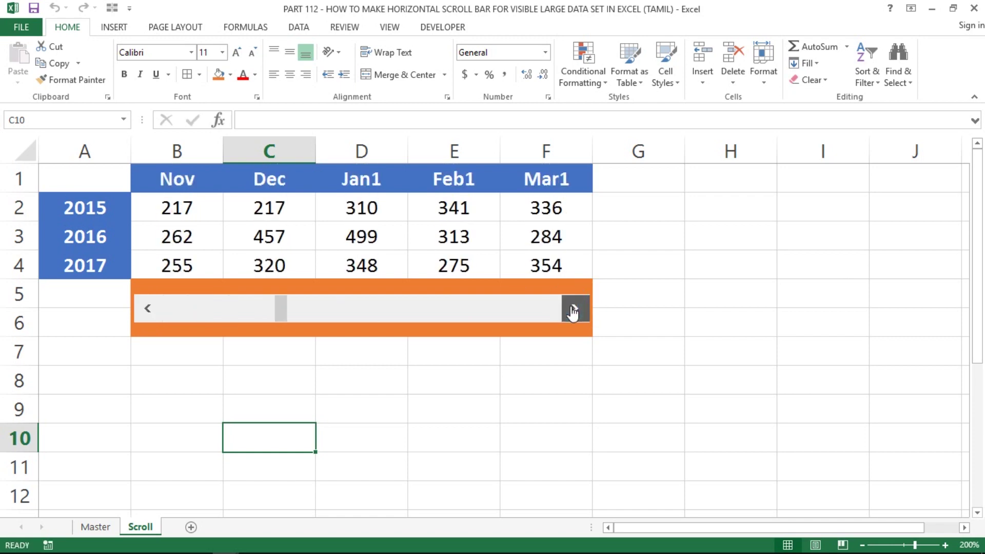
left_click(147, 310)
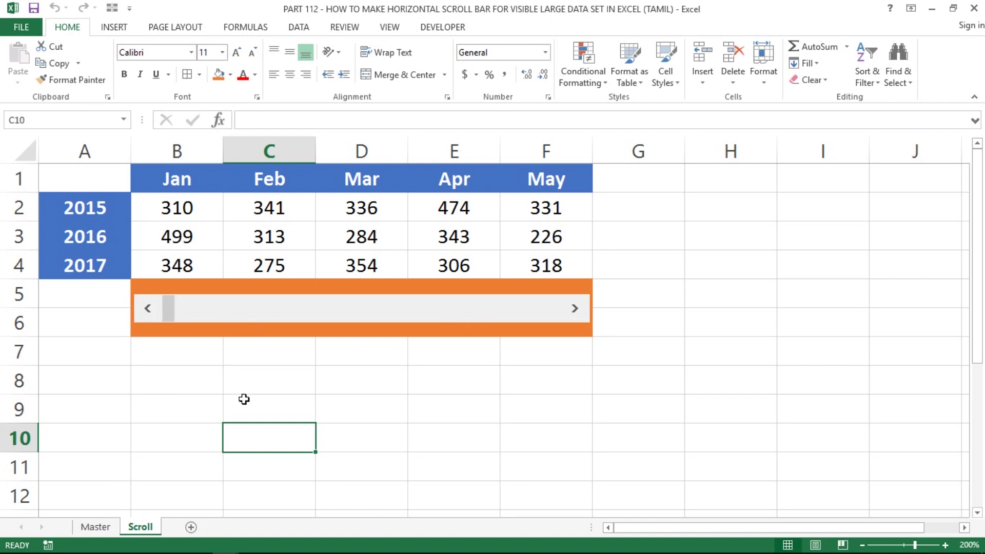
left_click(272, 399)
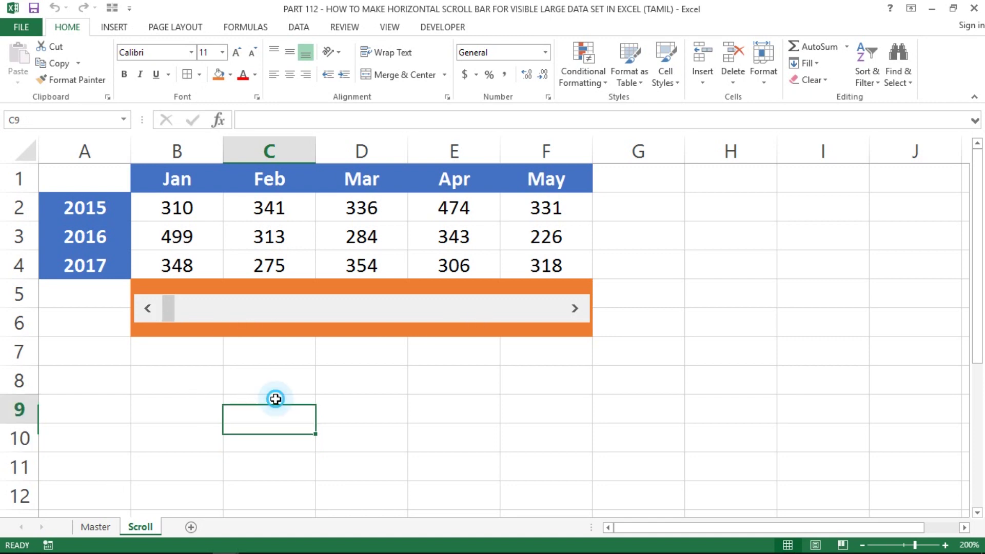
- Select column B and apply Freeze Panes so column A stays fixed
left_click(142, 141)
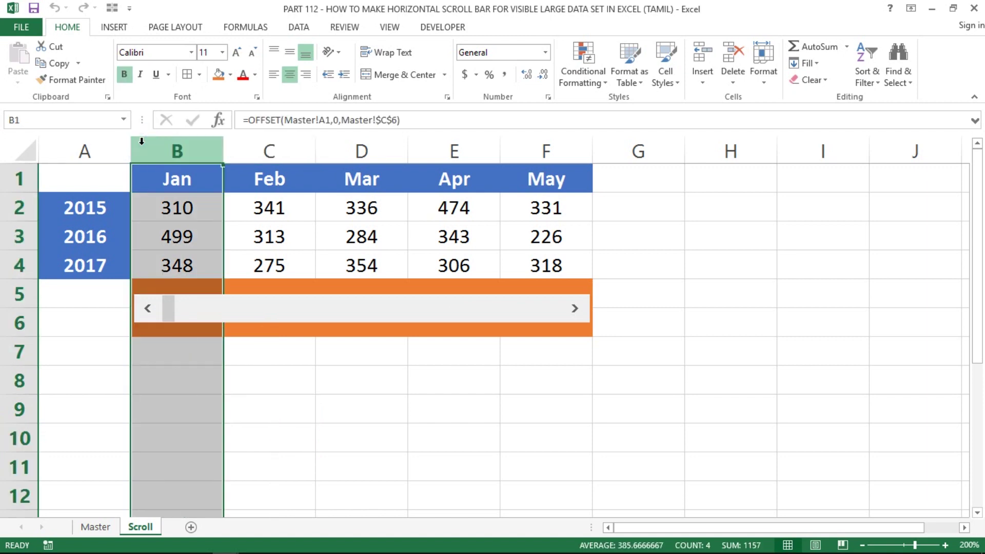
left_click(389, 27)
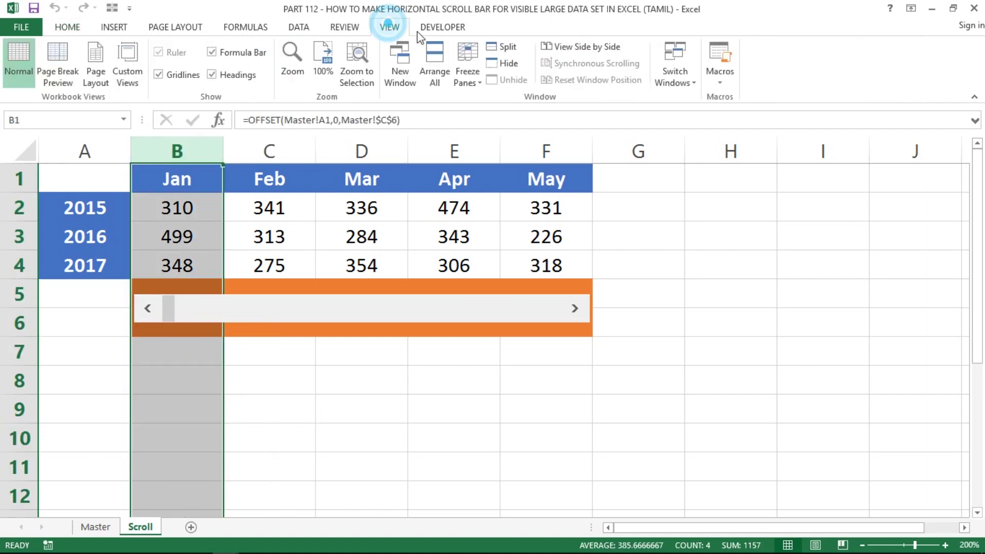
left_click(475, 67)
left_click(515, 98)
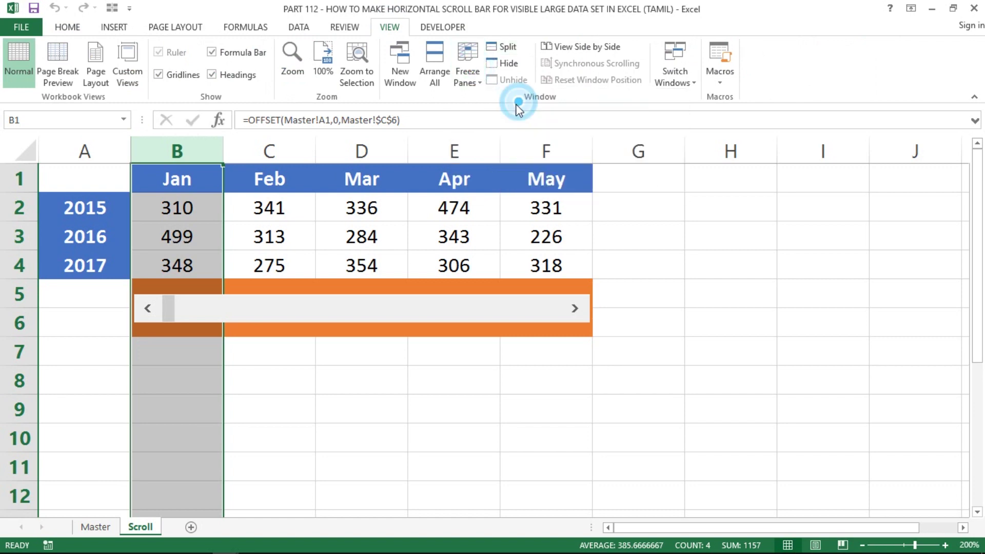
left_click(87, 306)
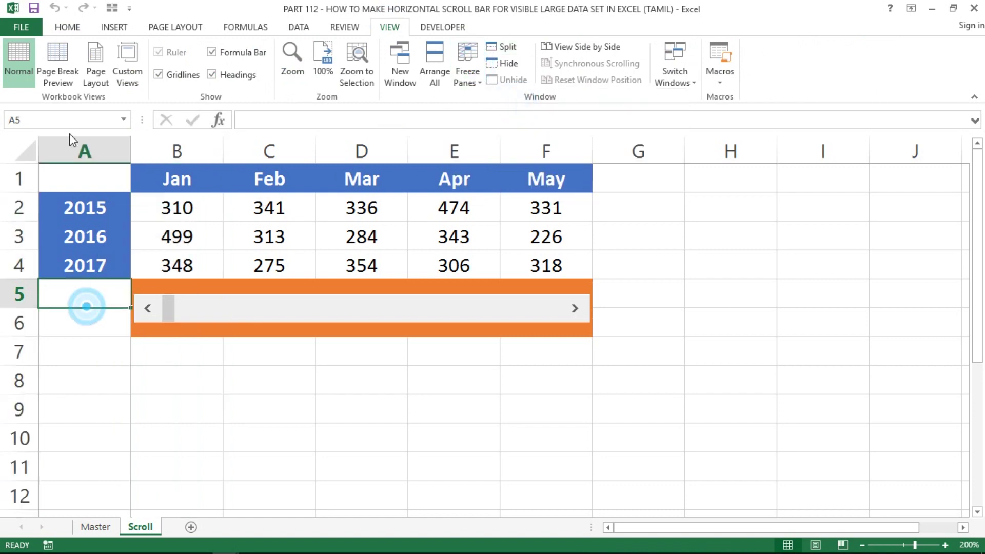
left_click(95, 149)
left_click(269, 353)
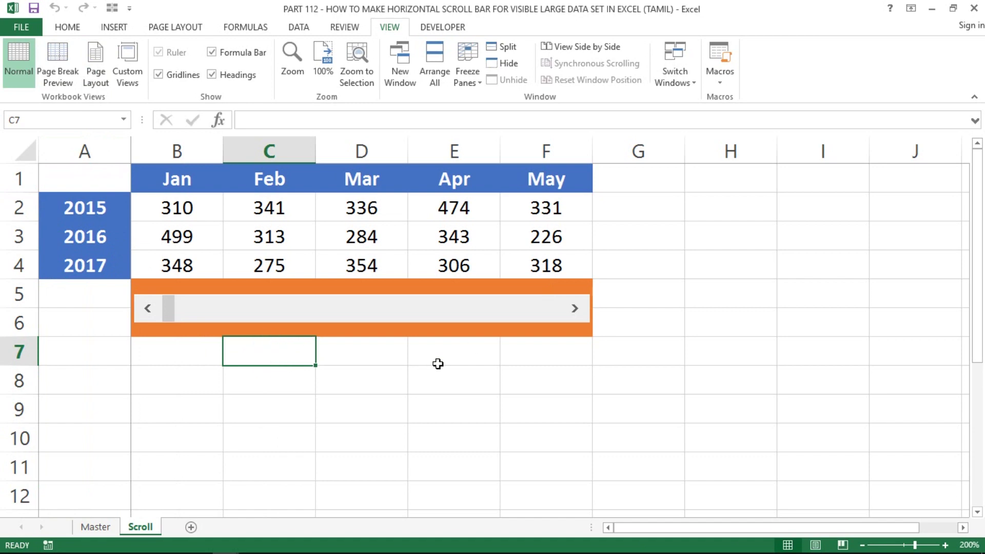
- Turn off the sheet's gridlines from the View tab's Show group
left_click(393, 29)
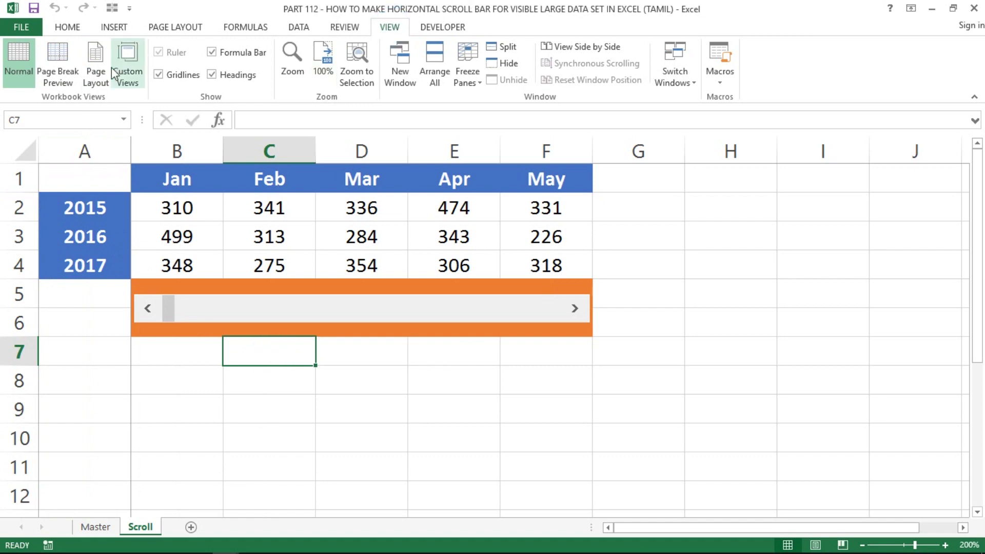
left_click(180, 77)
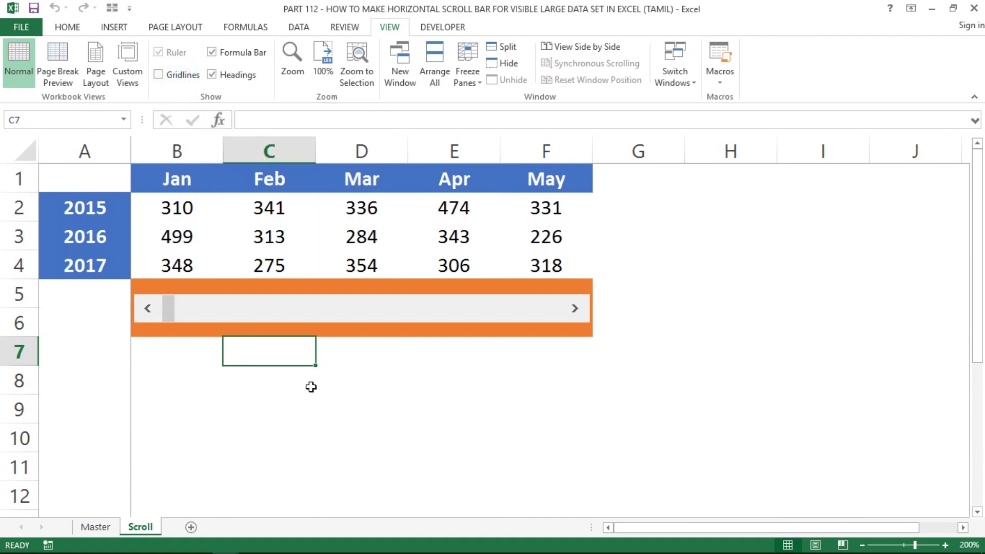
left_click(260, 411)
left_click(368, 398)
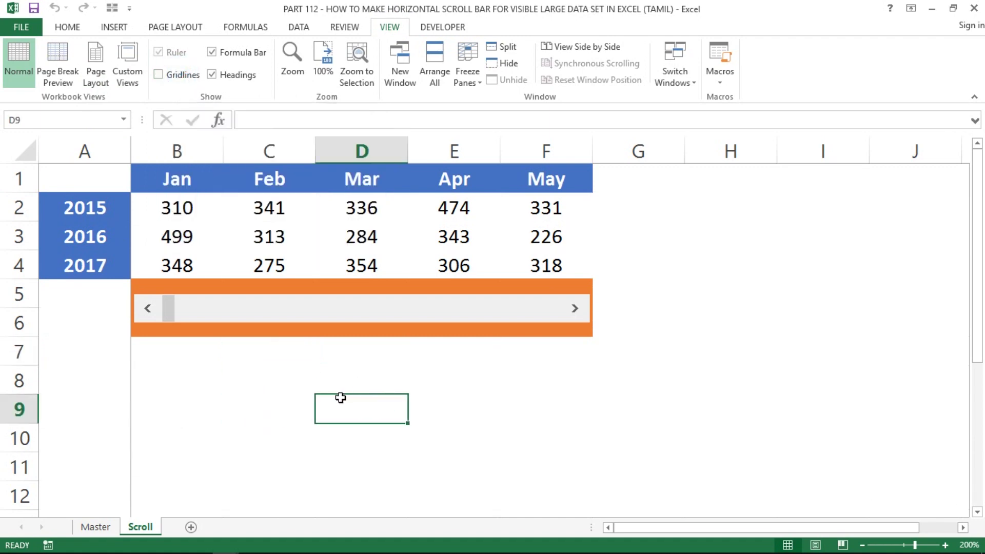
- Save the workbook and enter =FORMULATEXT(B1) in cell C9
key("ctrl+s")
left_click(295, 406)
type("=")
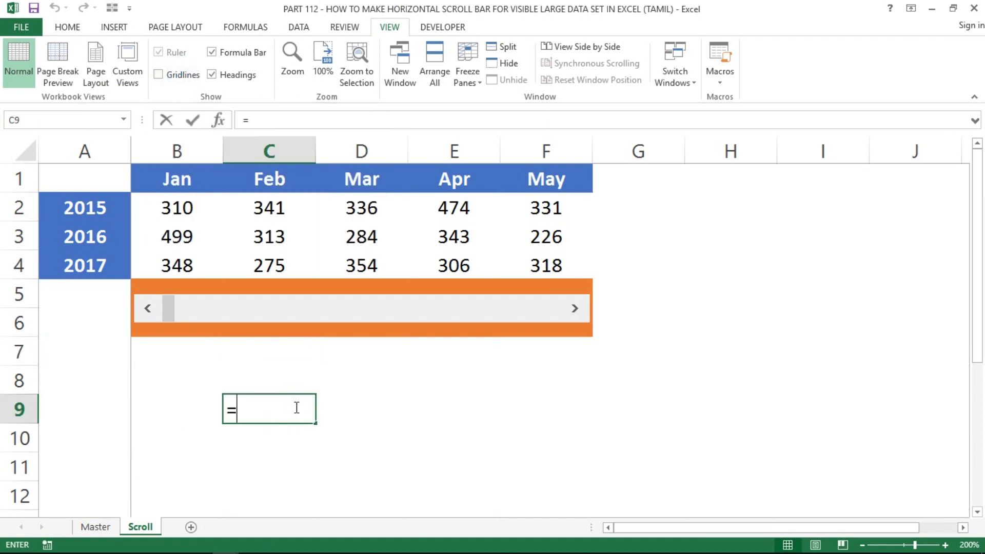
type("form")
key("Tab")
key("Up")
key("Up")
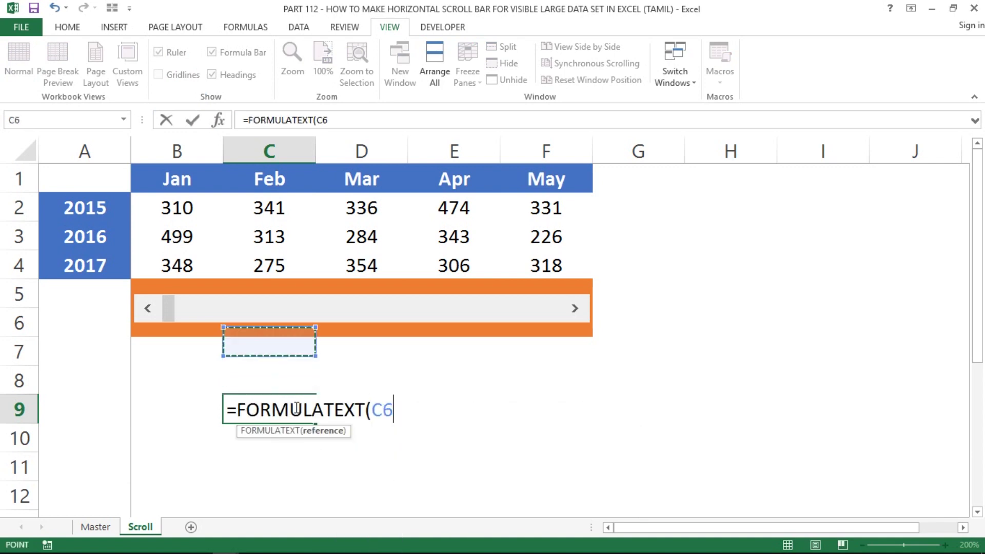
key("Up")
key("Up")
key("Up")
key("Up")
key("Up")
key("Left")
key("Down")
key("Up")
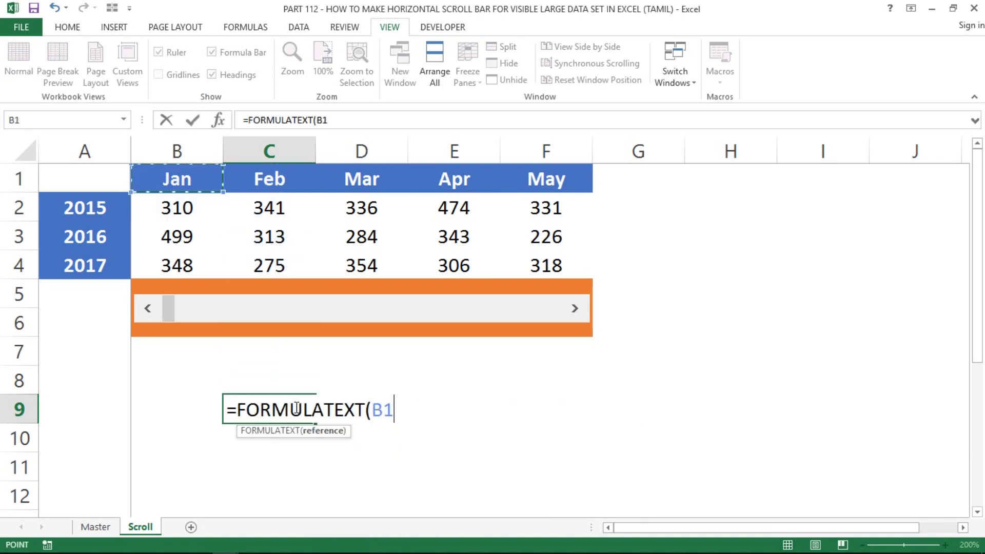
key("Return")
- Copy C9 and paste it back as values, leaving static formula text
left_click(295, 408)
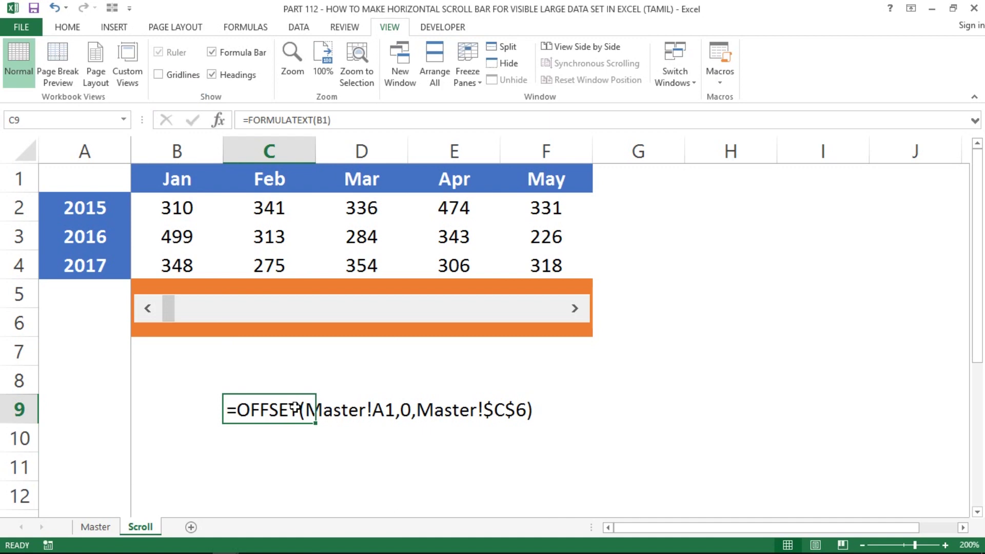
key("ctrl+c")
key("ctrl+alt+v")
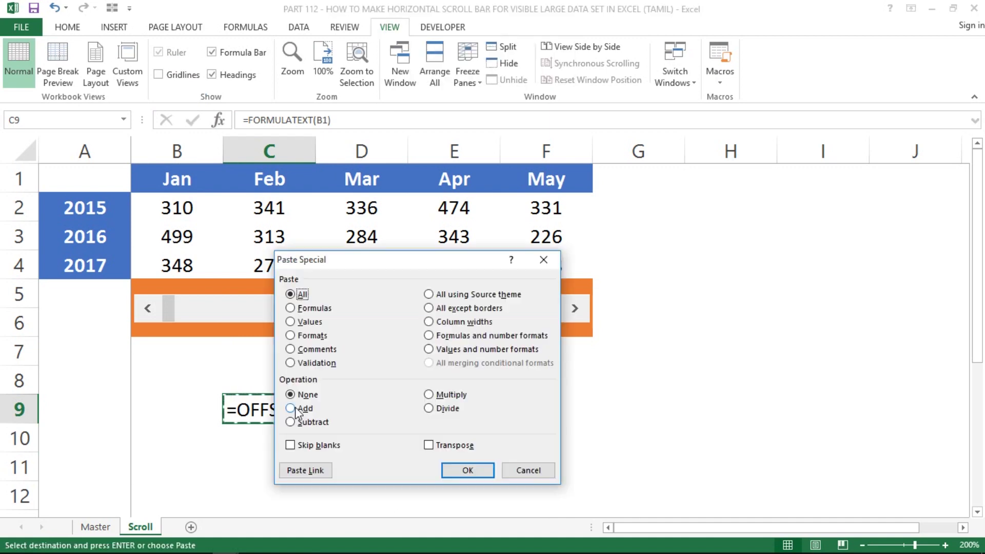
key("v")
key("Return")
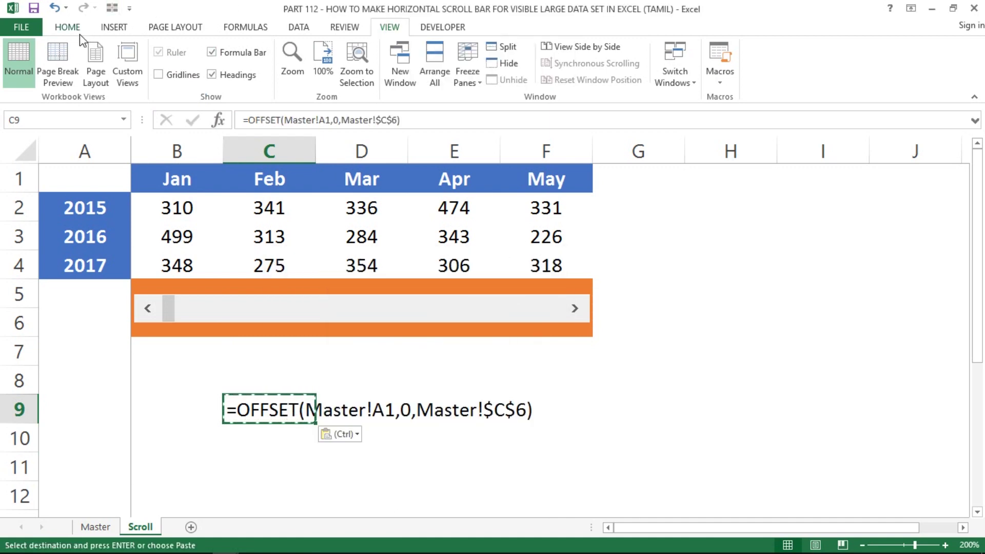
- Make the C9 formula text red and bold
left_click(76, 32)
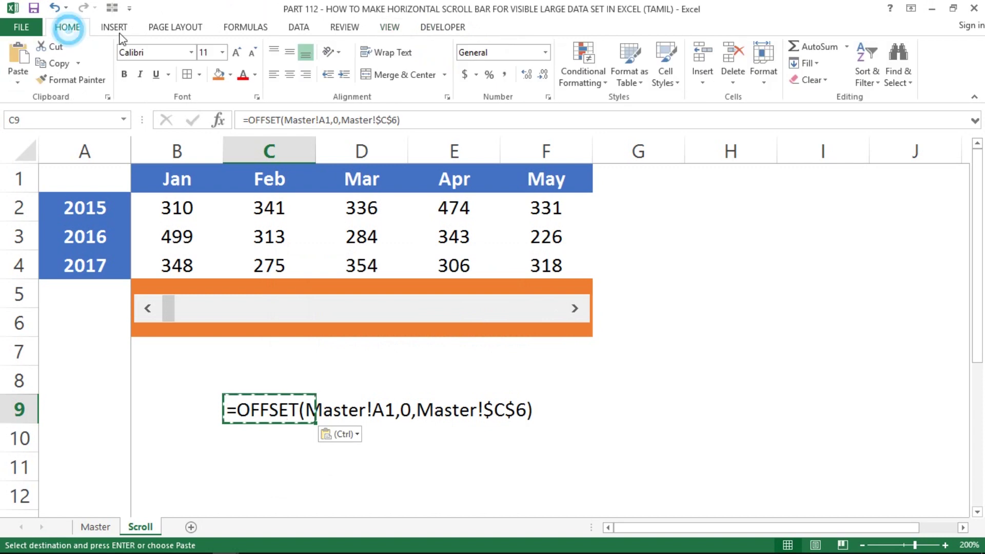
left_click(243, 76)
key("ctrl+b")
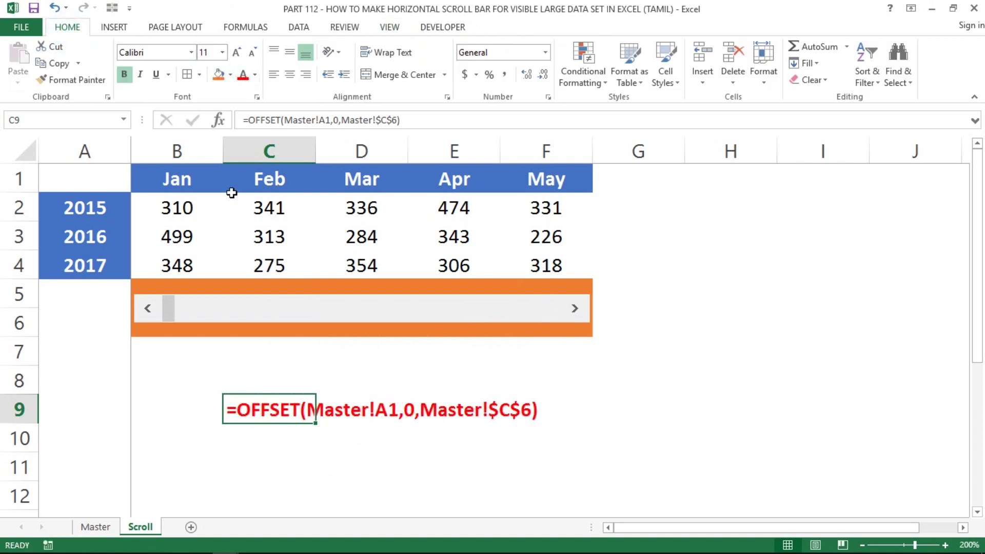
left_click(312, 451)
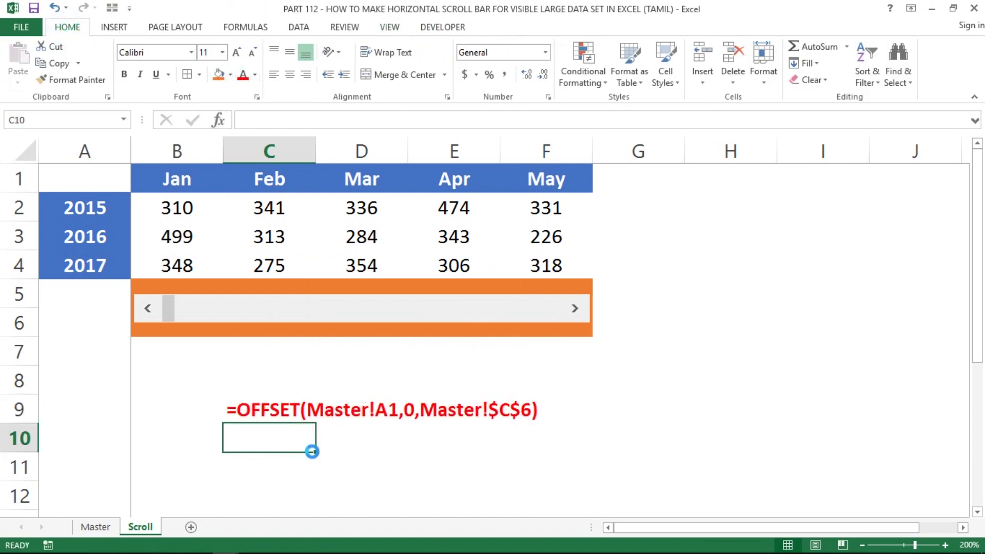
key("Up")
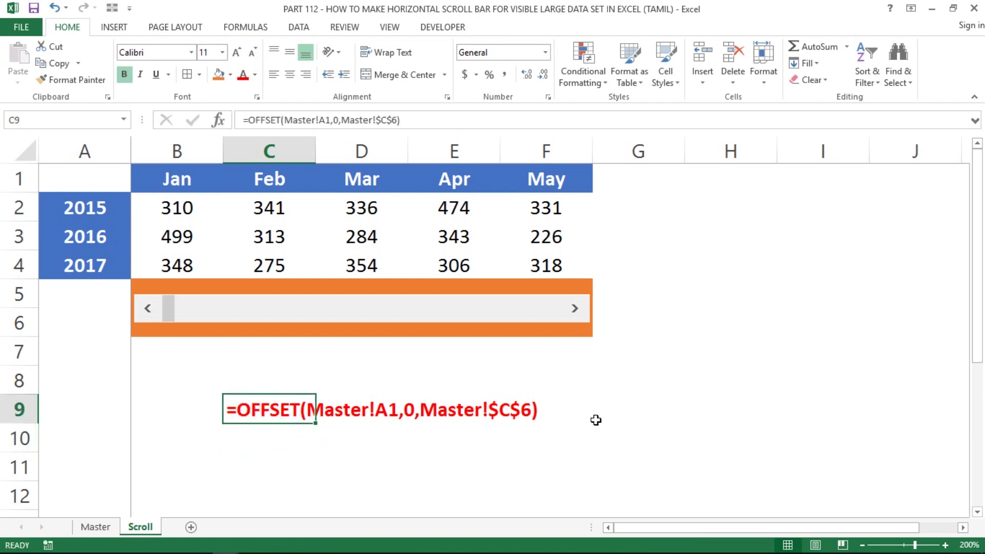
- Type the label Vertical into cell G9
left_click(563, 409)
key("Right")
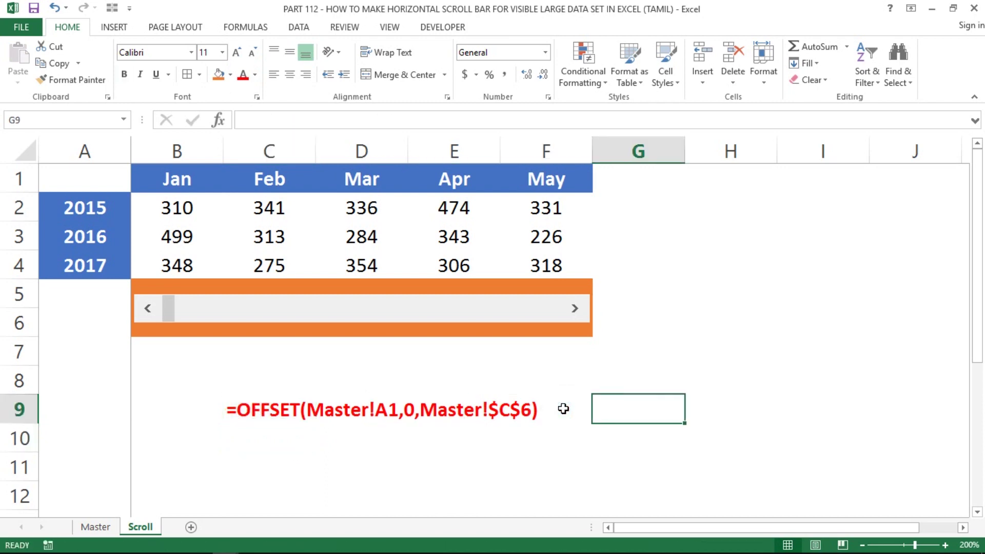
type("Verti")
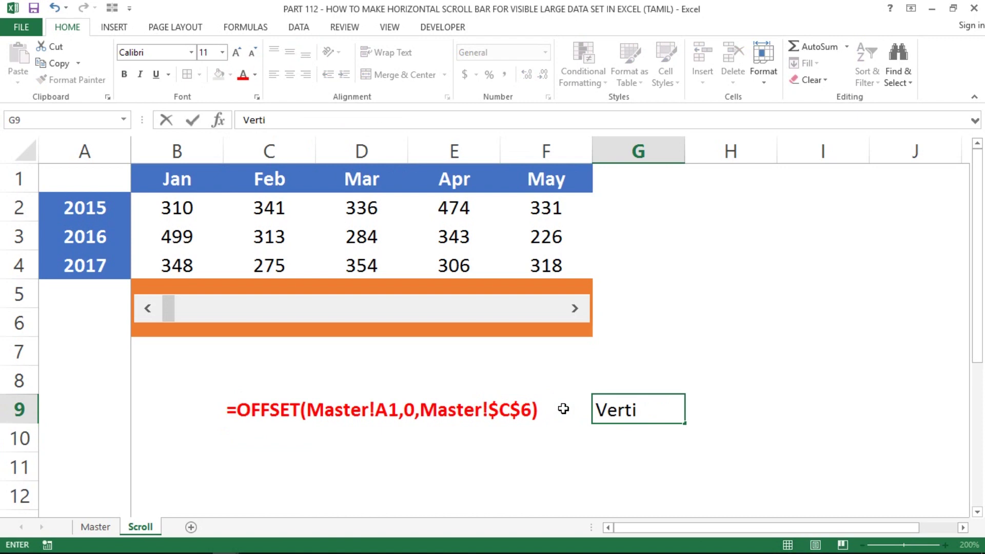
type("cal")
key("Return")
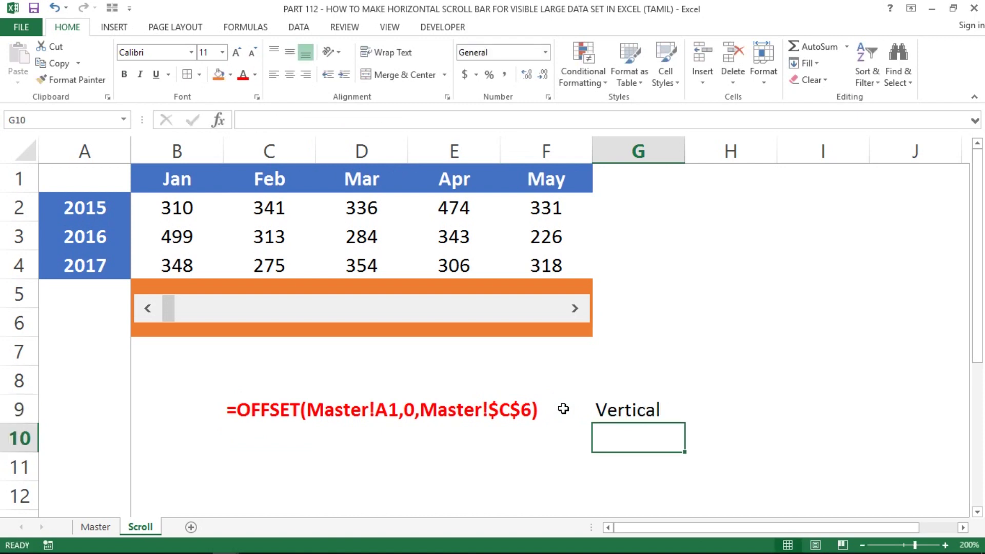
key("Up")
key("Down")
key("Down")
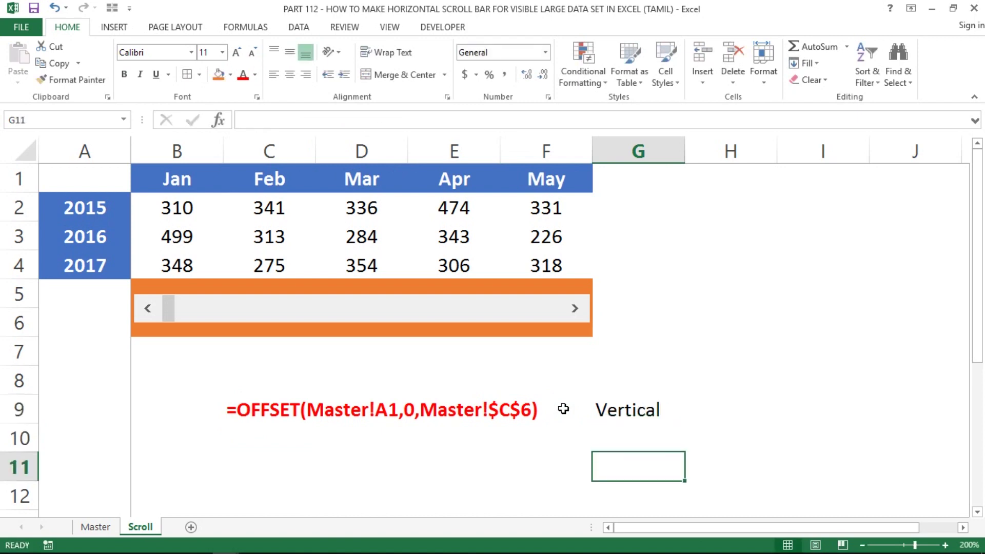
key("Up")
key("Up")
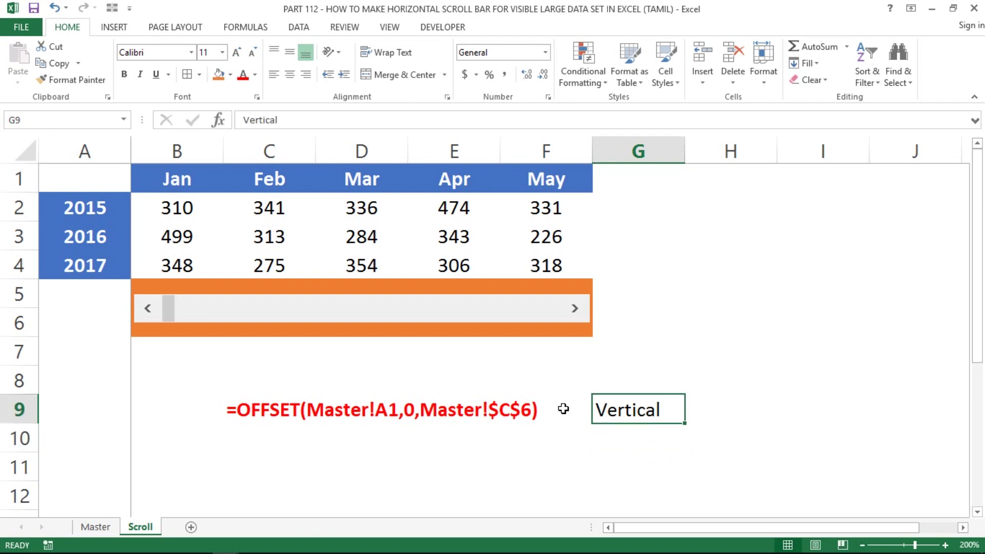
- Move Vertical down to G10 and enter Horizontal in G9
key("ctrl+x")
key("Down")
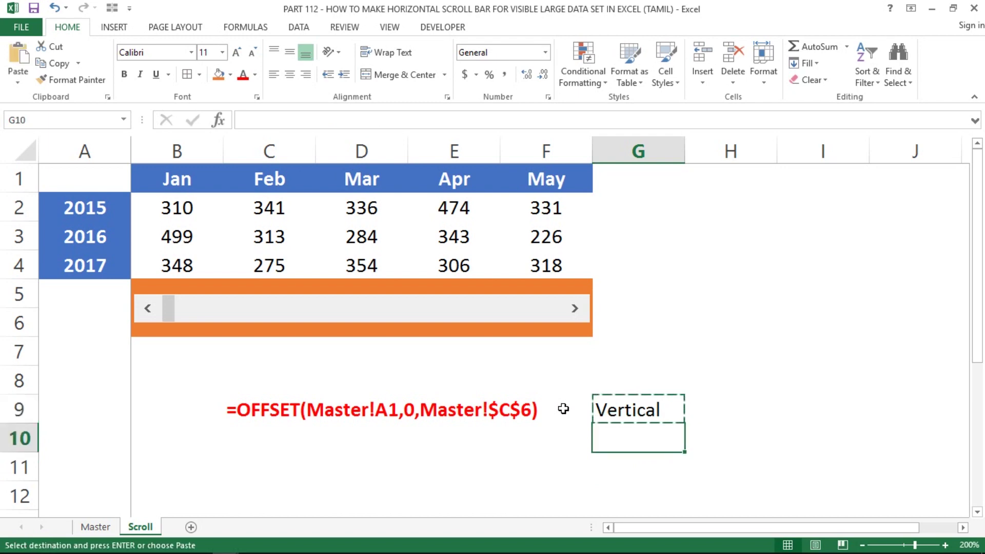
key("ctrl+v")
key("Up")
type("Hor")
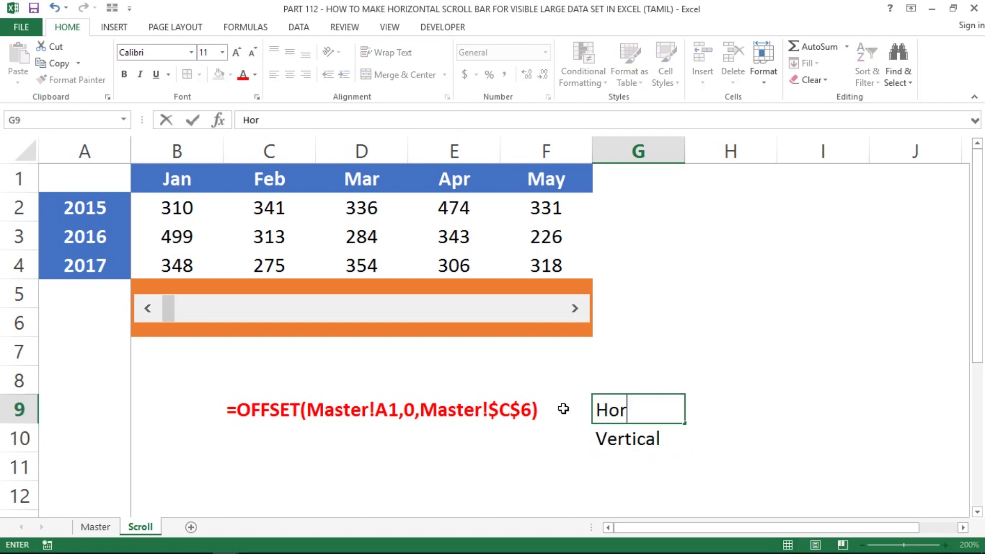
type("izont")
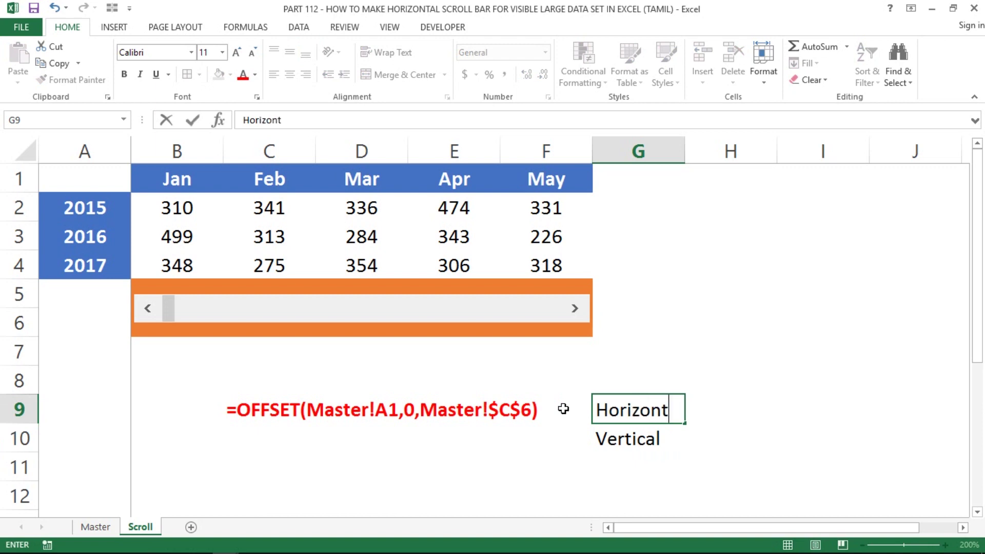
type("al")
key("Return")
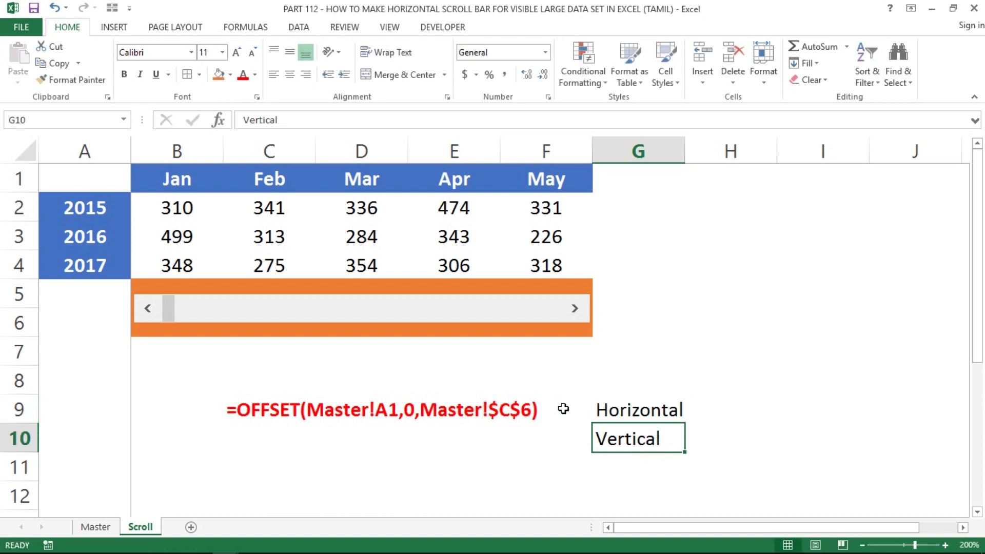
key("Left")
key("Left")
key("Left")
key("Left")
key("Left")
key("Right")
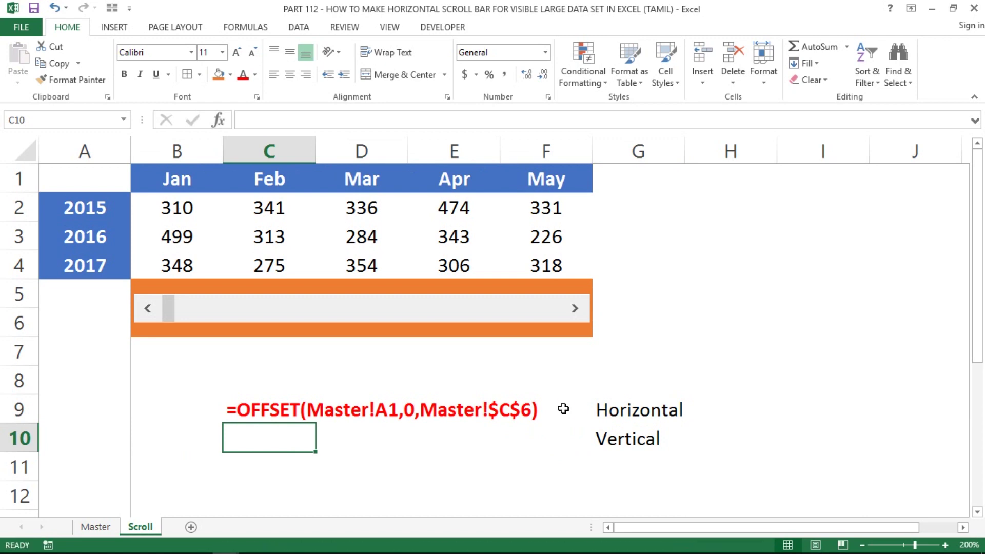
- Copy the vertical OFFSET formula note from the other workbook into C10, bold and red
key("alt+Tab")
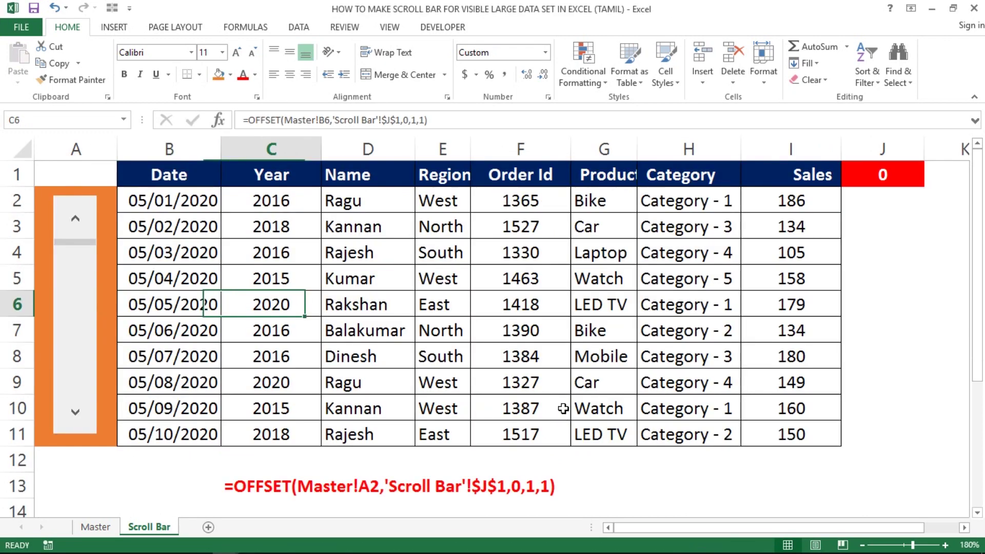
key("Down")
key("Down")
key("Down")
key("Down")
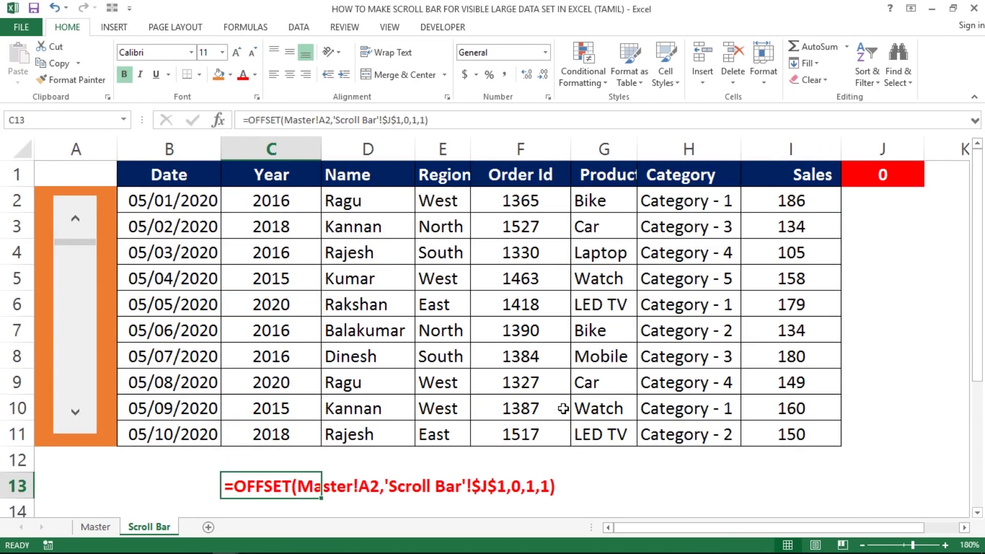
key("ctrl+c")
key("alt+Tab")
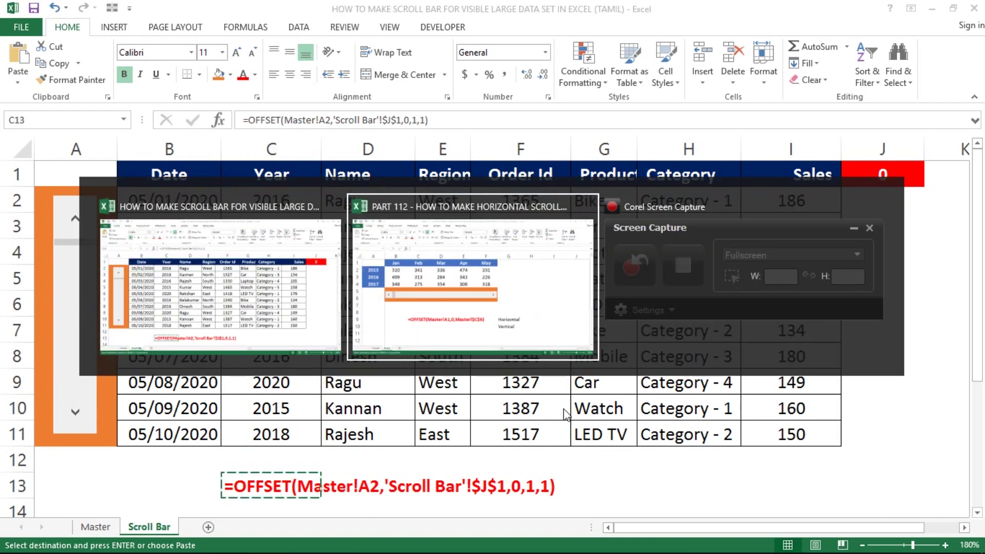
key("ctrl+alt+v")
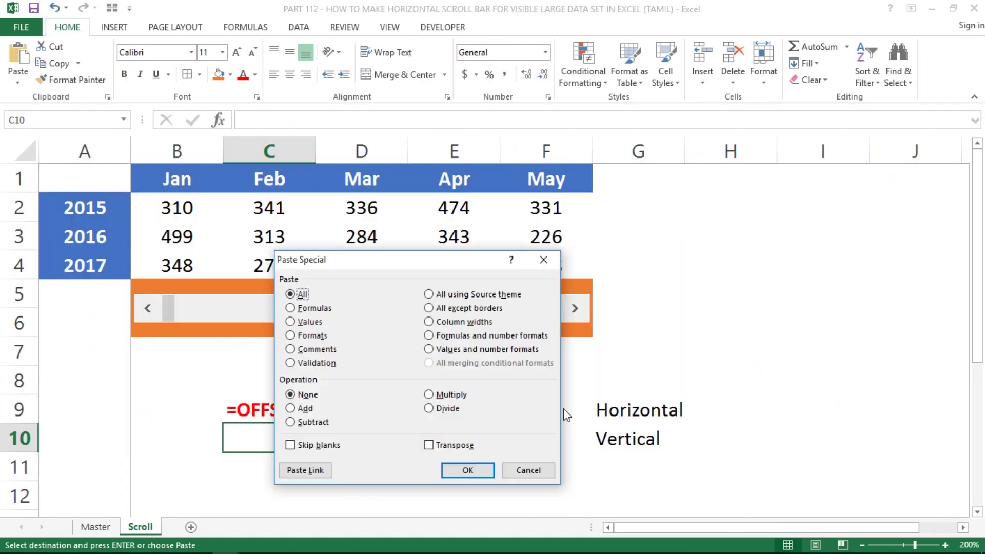
key("Return")
key("ctrl+b")
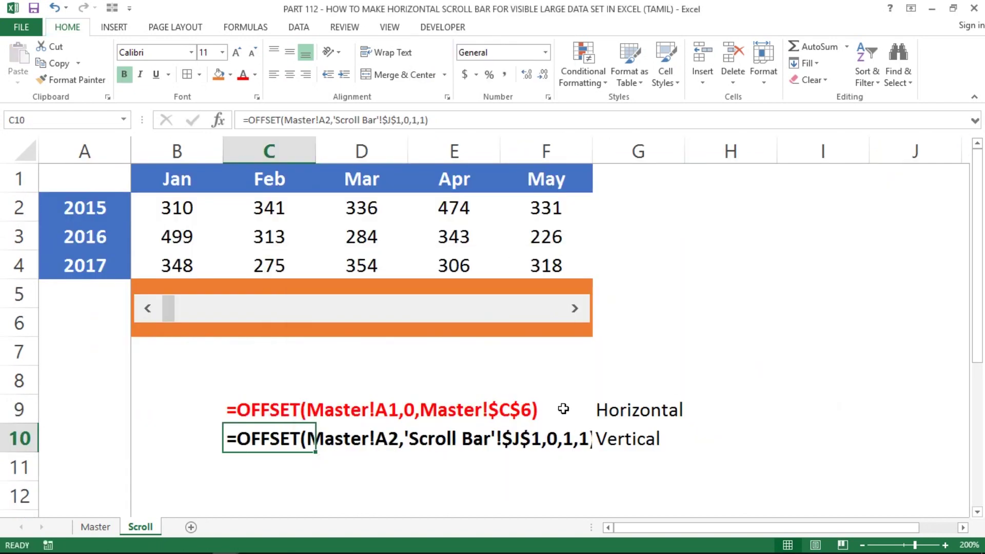
left_click(243, 75)
- Move the Horizontal and Vertical labels from G9:G10 to H9:H10
left_click(629, 257)
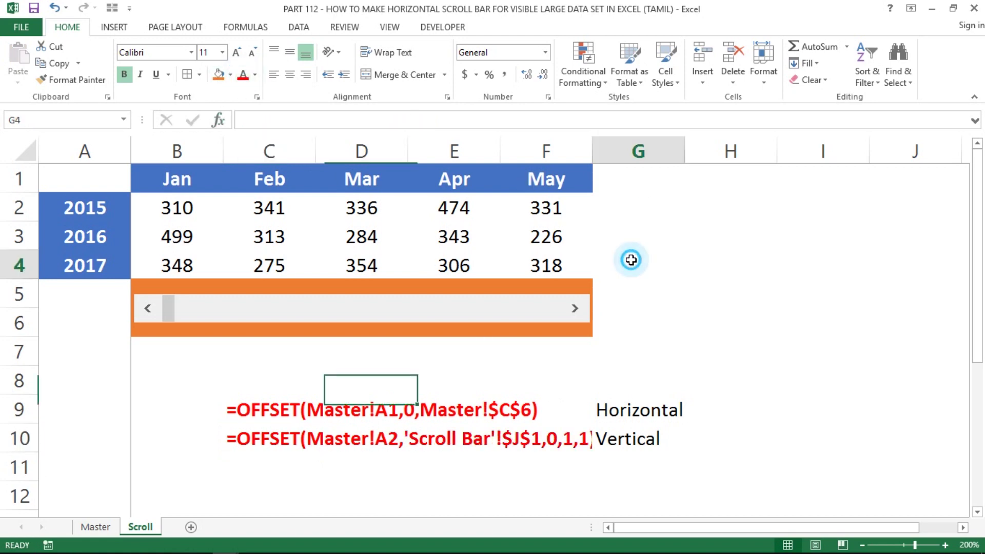
left_click(623, 413)
key("shift+Down")
key("shift+Down")
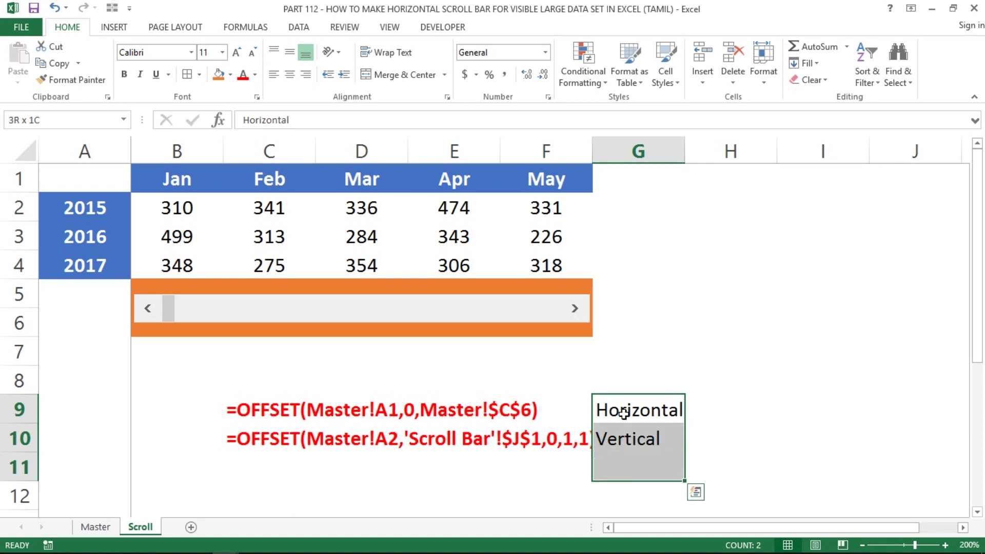
key("shift+Up")
key("ctrl+c")
key("Right")
key("ctrl+v")
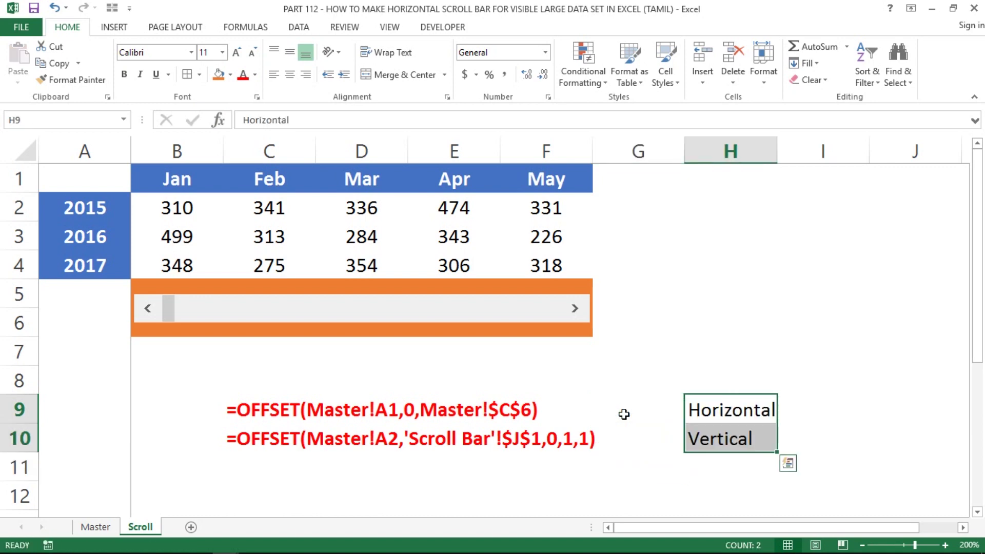
- Check the formula notes in C9 and C10 and save the workbook
key("shift+Up")
key("Left")
key("Left")
key("Left")
key("Left")
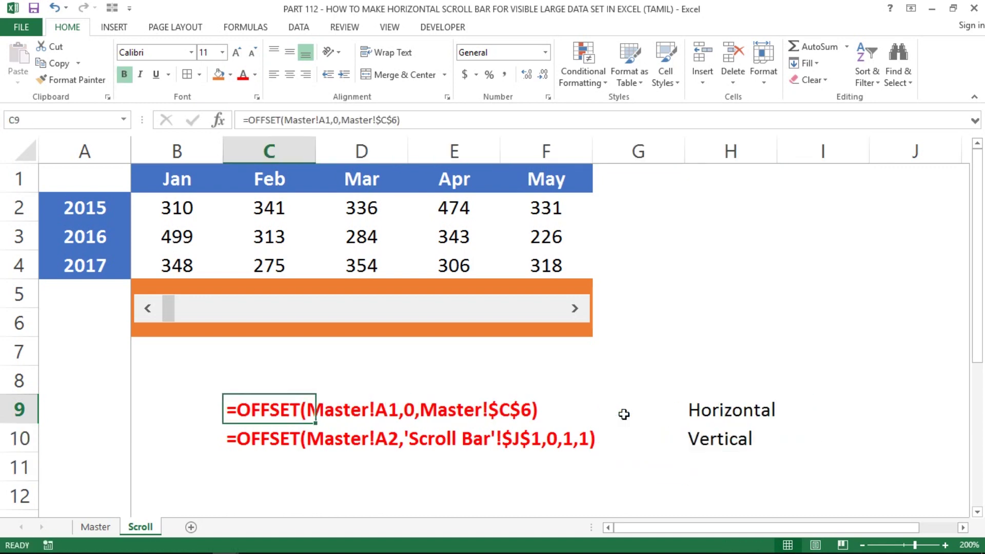
key("Down")
key("ctrl+s")
key("Up")
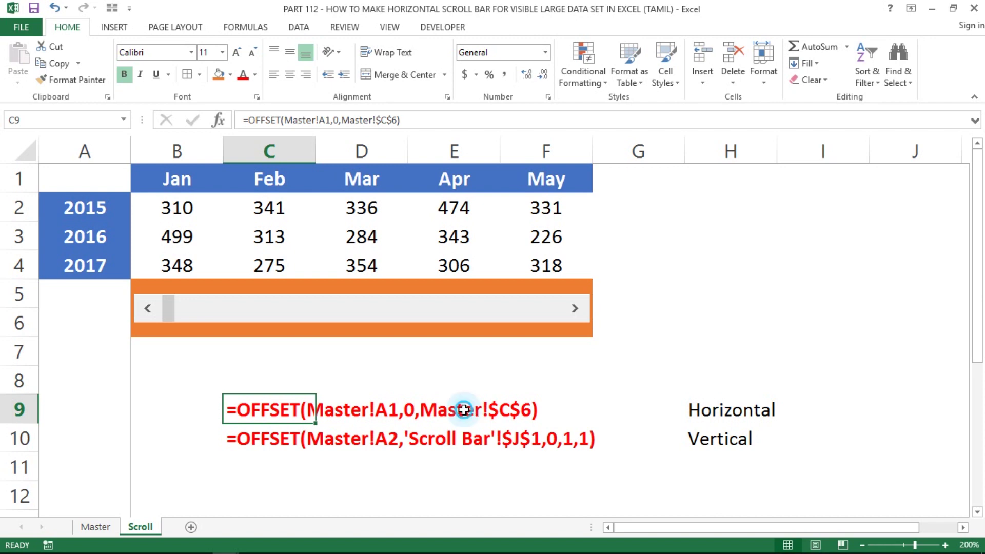
left_click(472, 412)
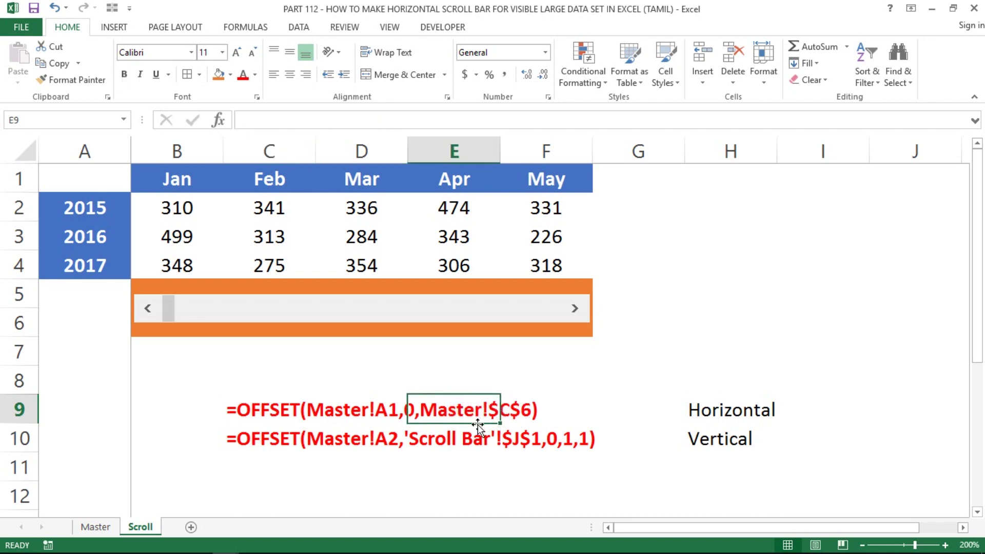
left_click(478, 423)
left_click(361, 431)
left_click(442, 439)
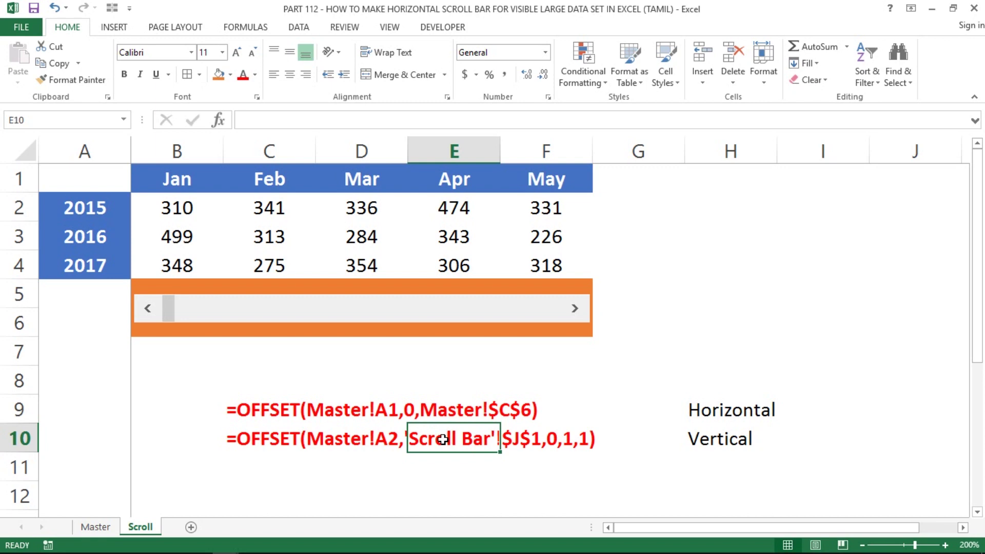
left_click(549, 442)
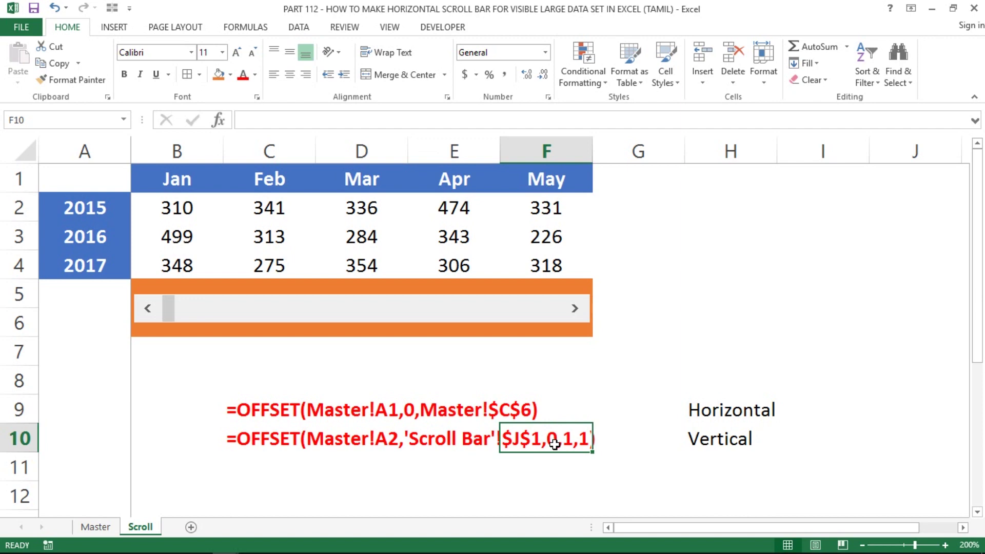
left_click(350, 461)
left_click(265, 442)
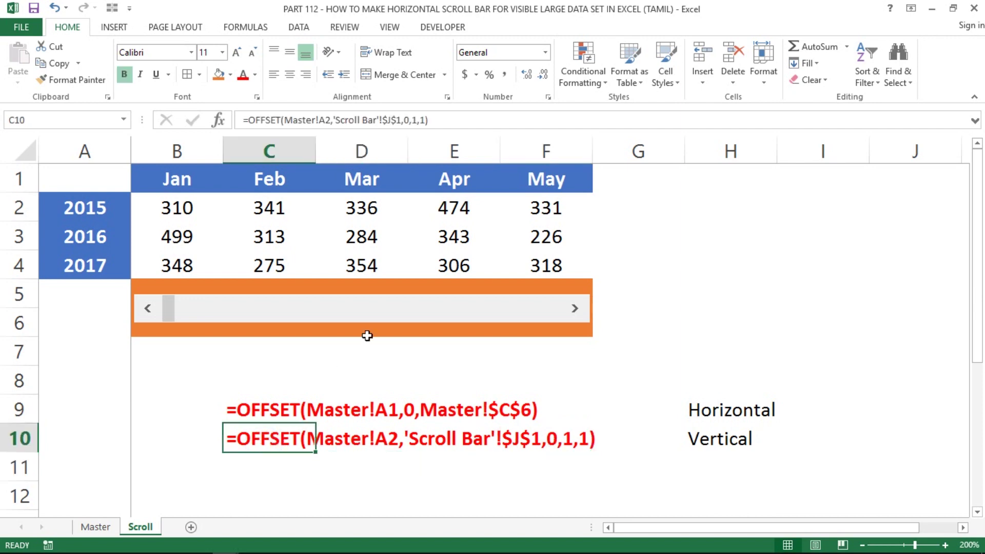
left_click(368, 334)
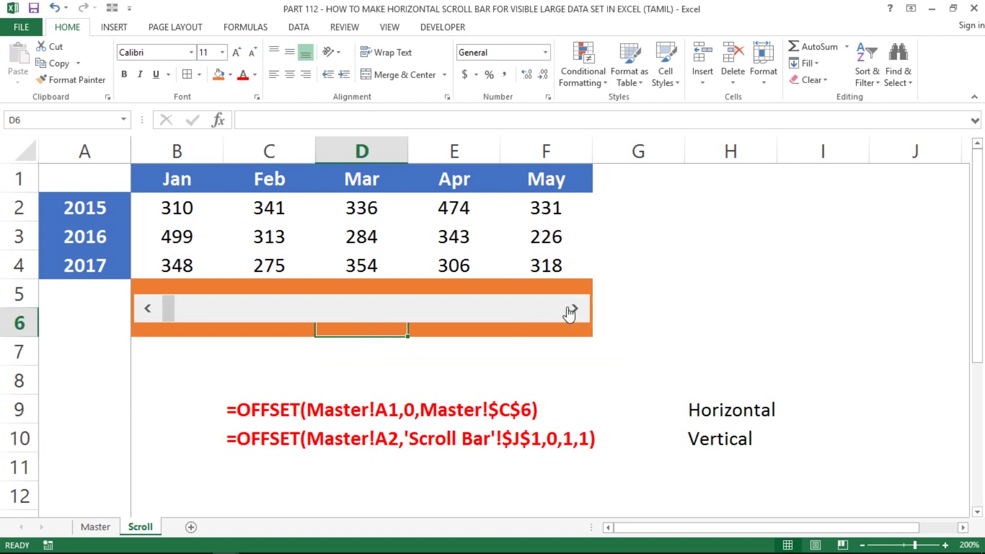
- Apply All Borders to the month table B1:F4 and the year labels A1:A4
left_click_drag(177, 188, 176, 194)
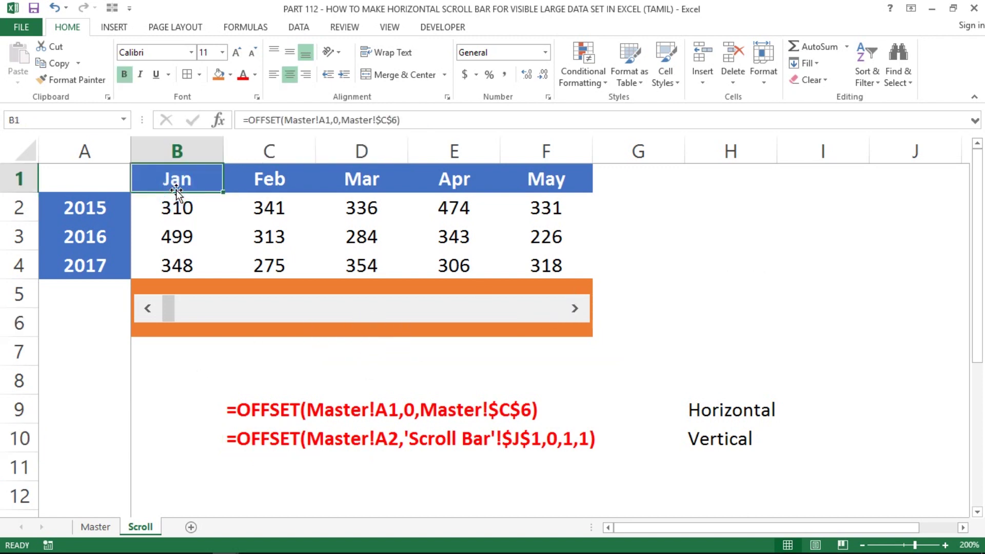
key("shift+Down")
key("shift+Down")
key("shift+Right")
key("shift+Right")
key("shift+Right")
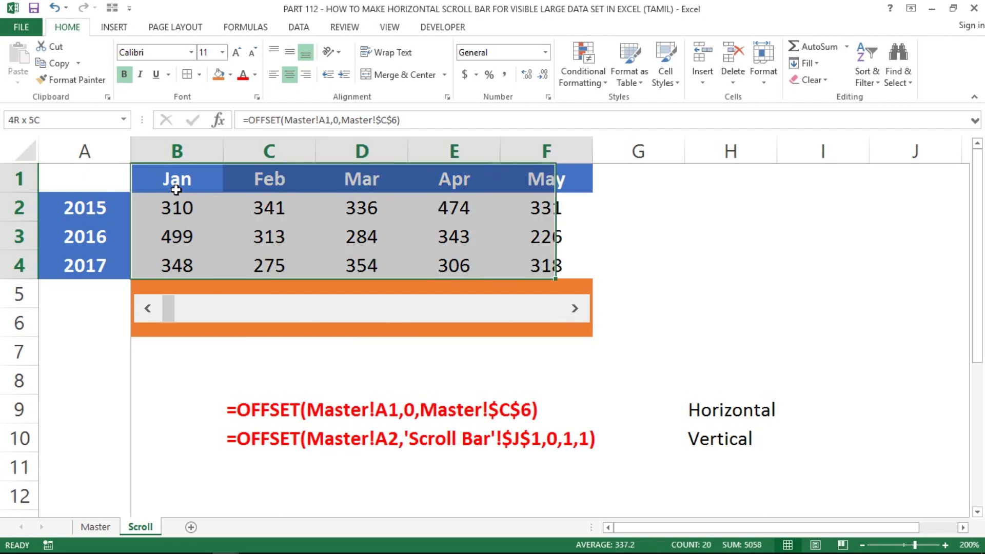
left_click_drag(176, 190, 176, 190)
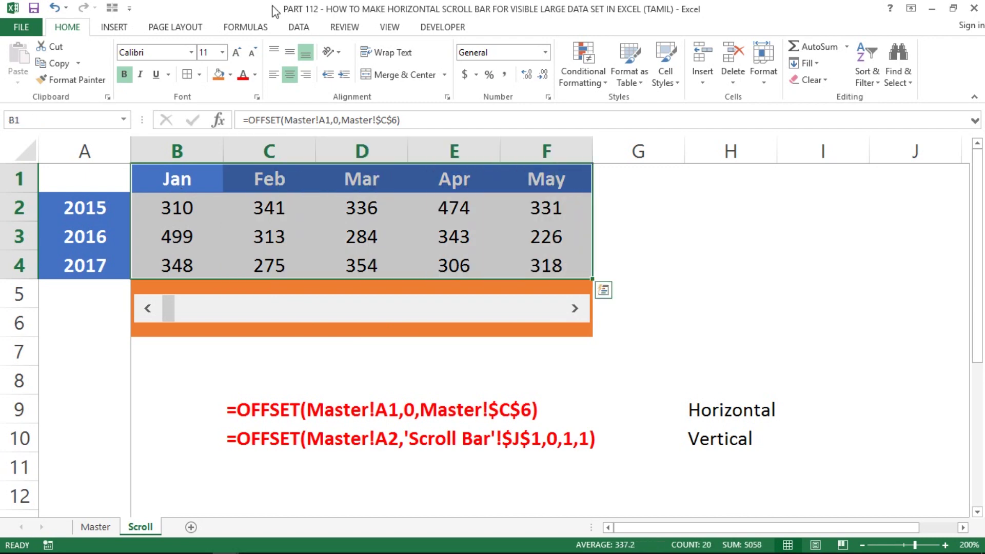
left_click(187, 74)
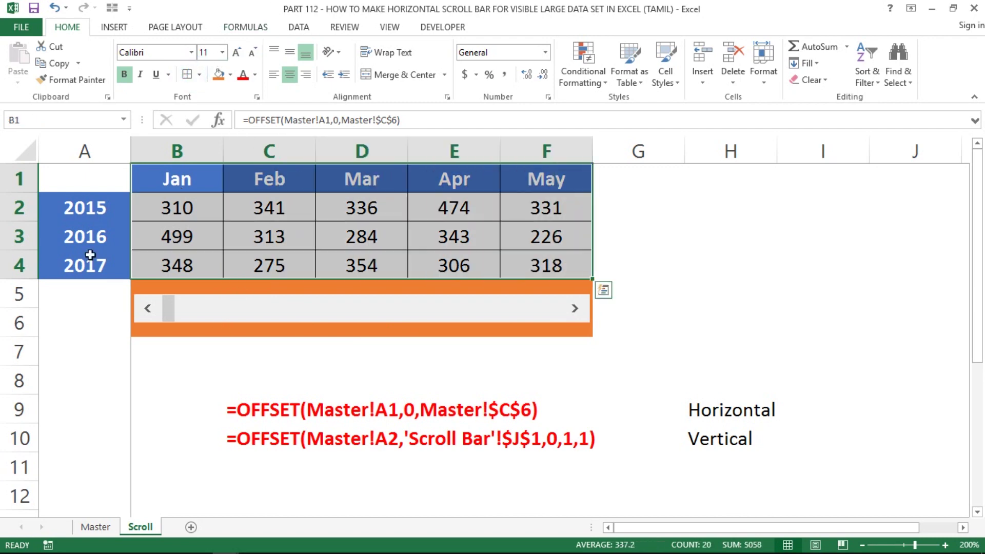
left_click_drag(94, 183, 84, 266)
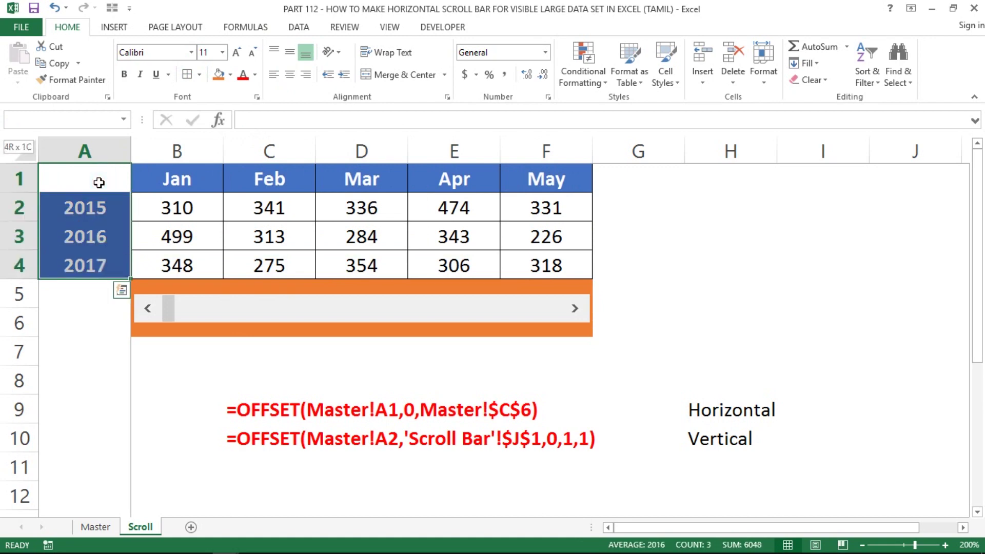
left_click(186, 75)
left_click(261, 439)
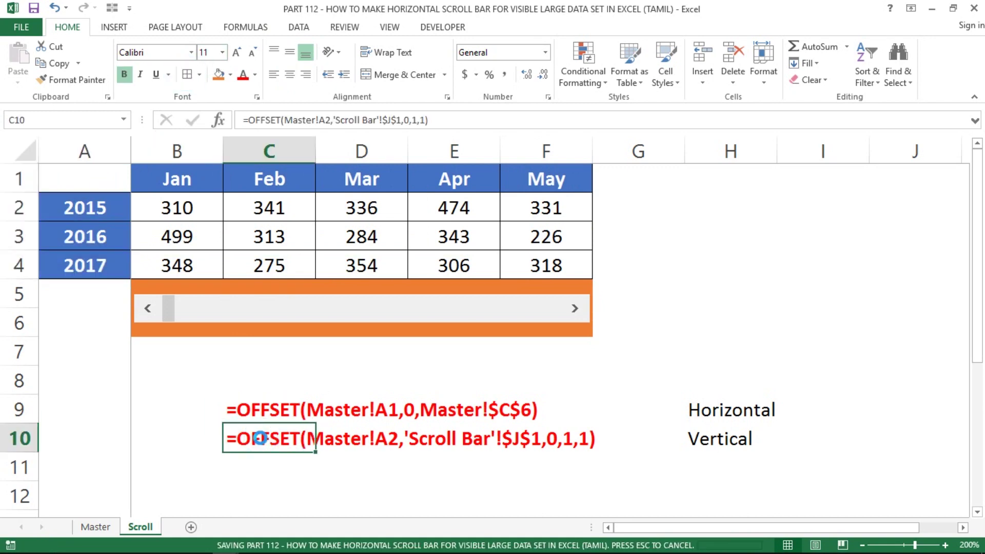
- Test the scroll bar through Dec2 and back, leave the table at Jun1–Oct1, and save
left_click(577, 315)
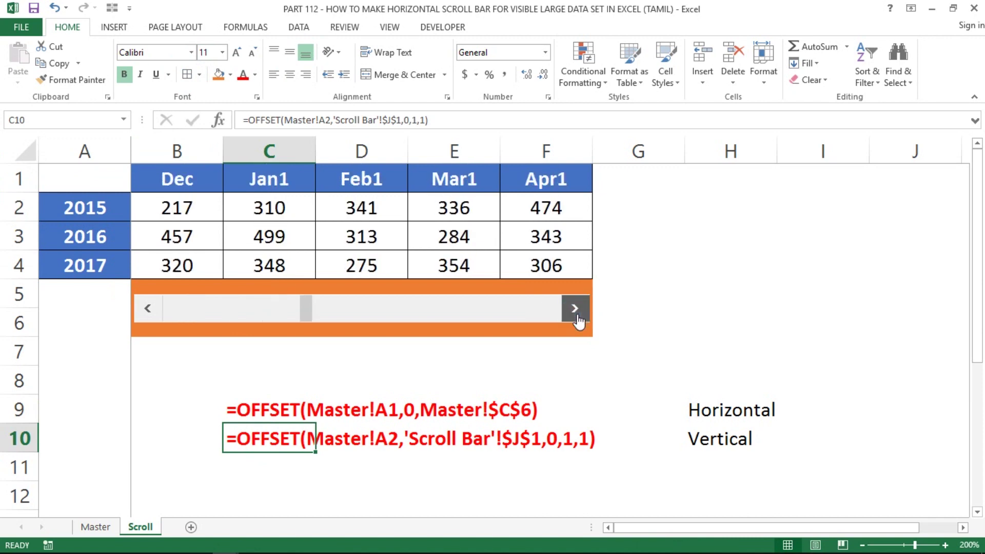
left_click(577, 315)
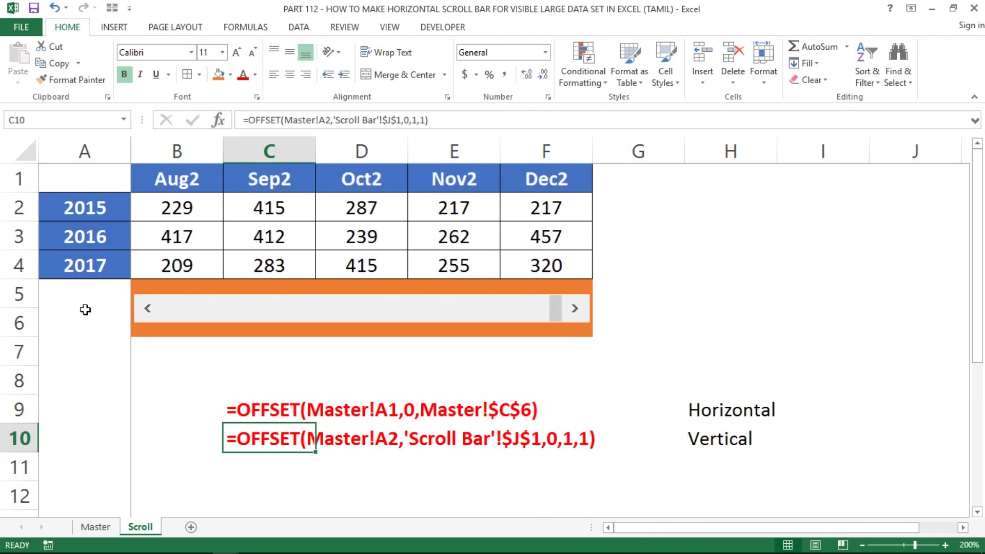
left_click(148, 310)
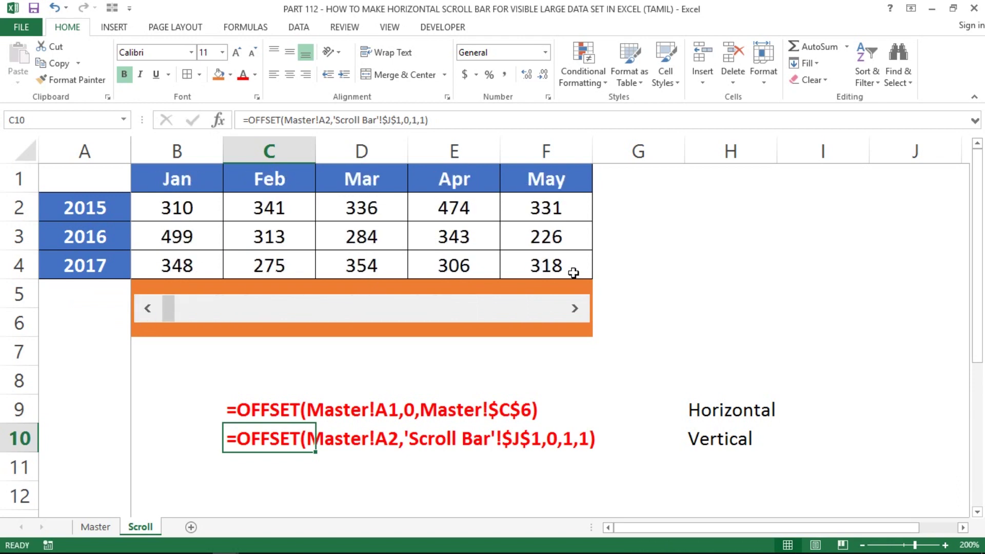
left_click(573, 310)
left_click(573, 310)
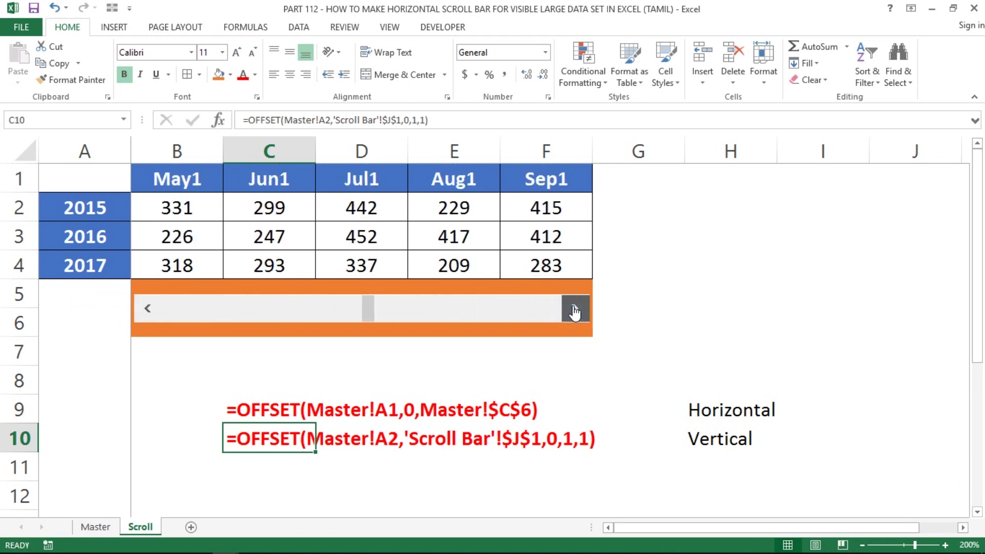
left_click(386, 368)
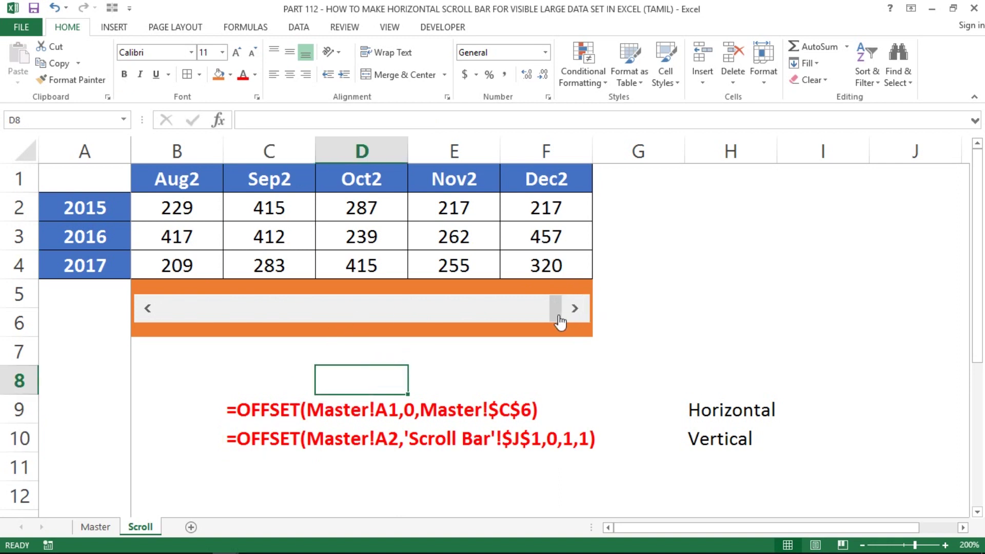
left_click_drag(560, 320, 382, 312)
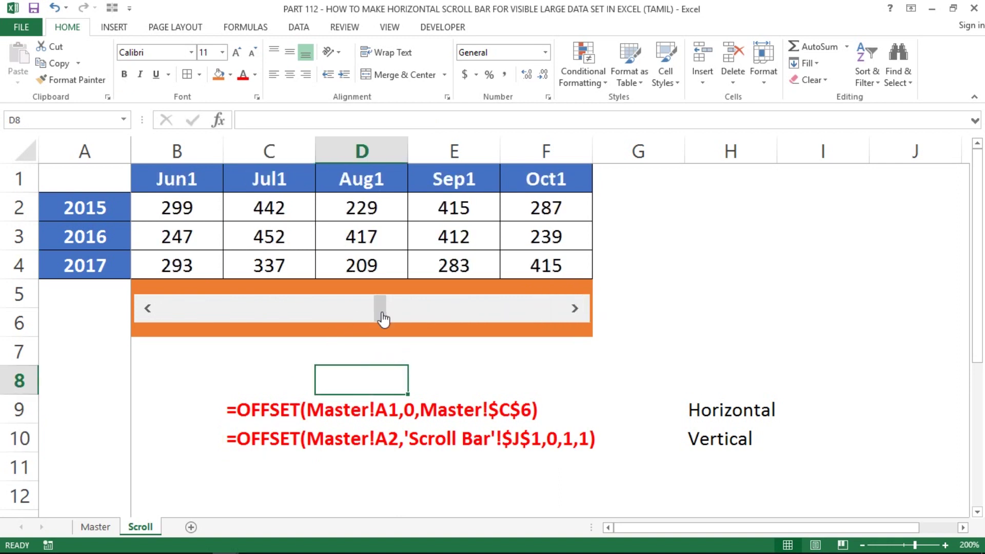
left_click(303, 347)
key("ctrl+s")
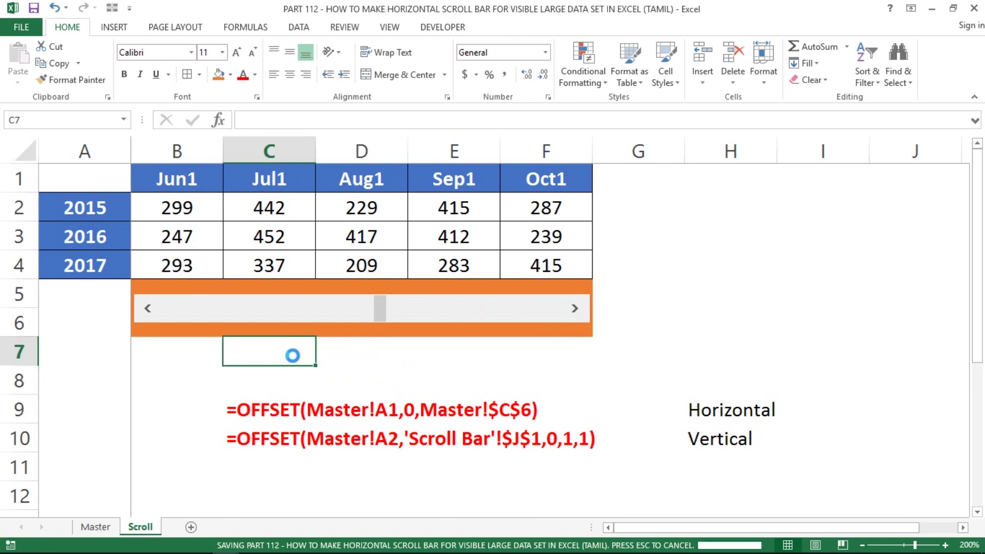
left_click(178, 415)
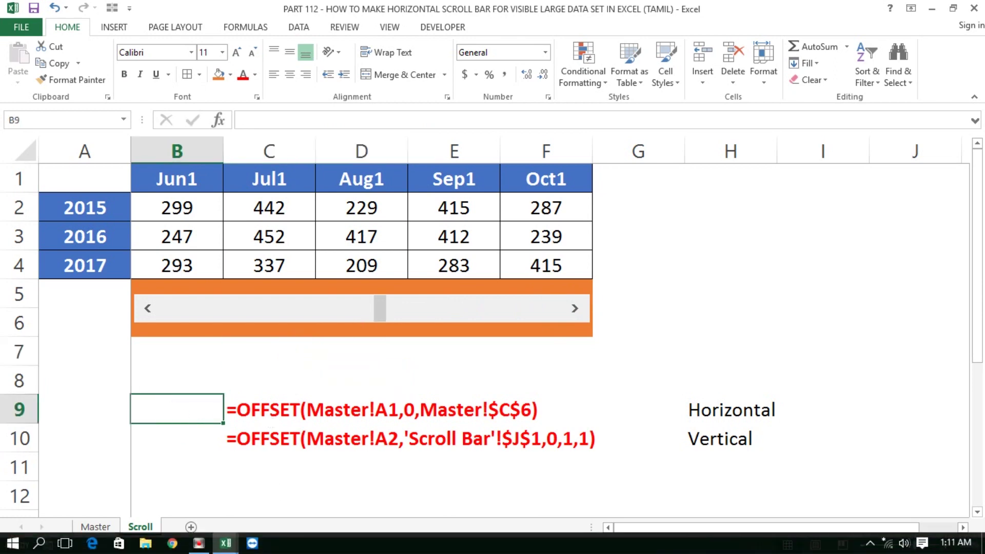